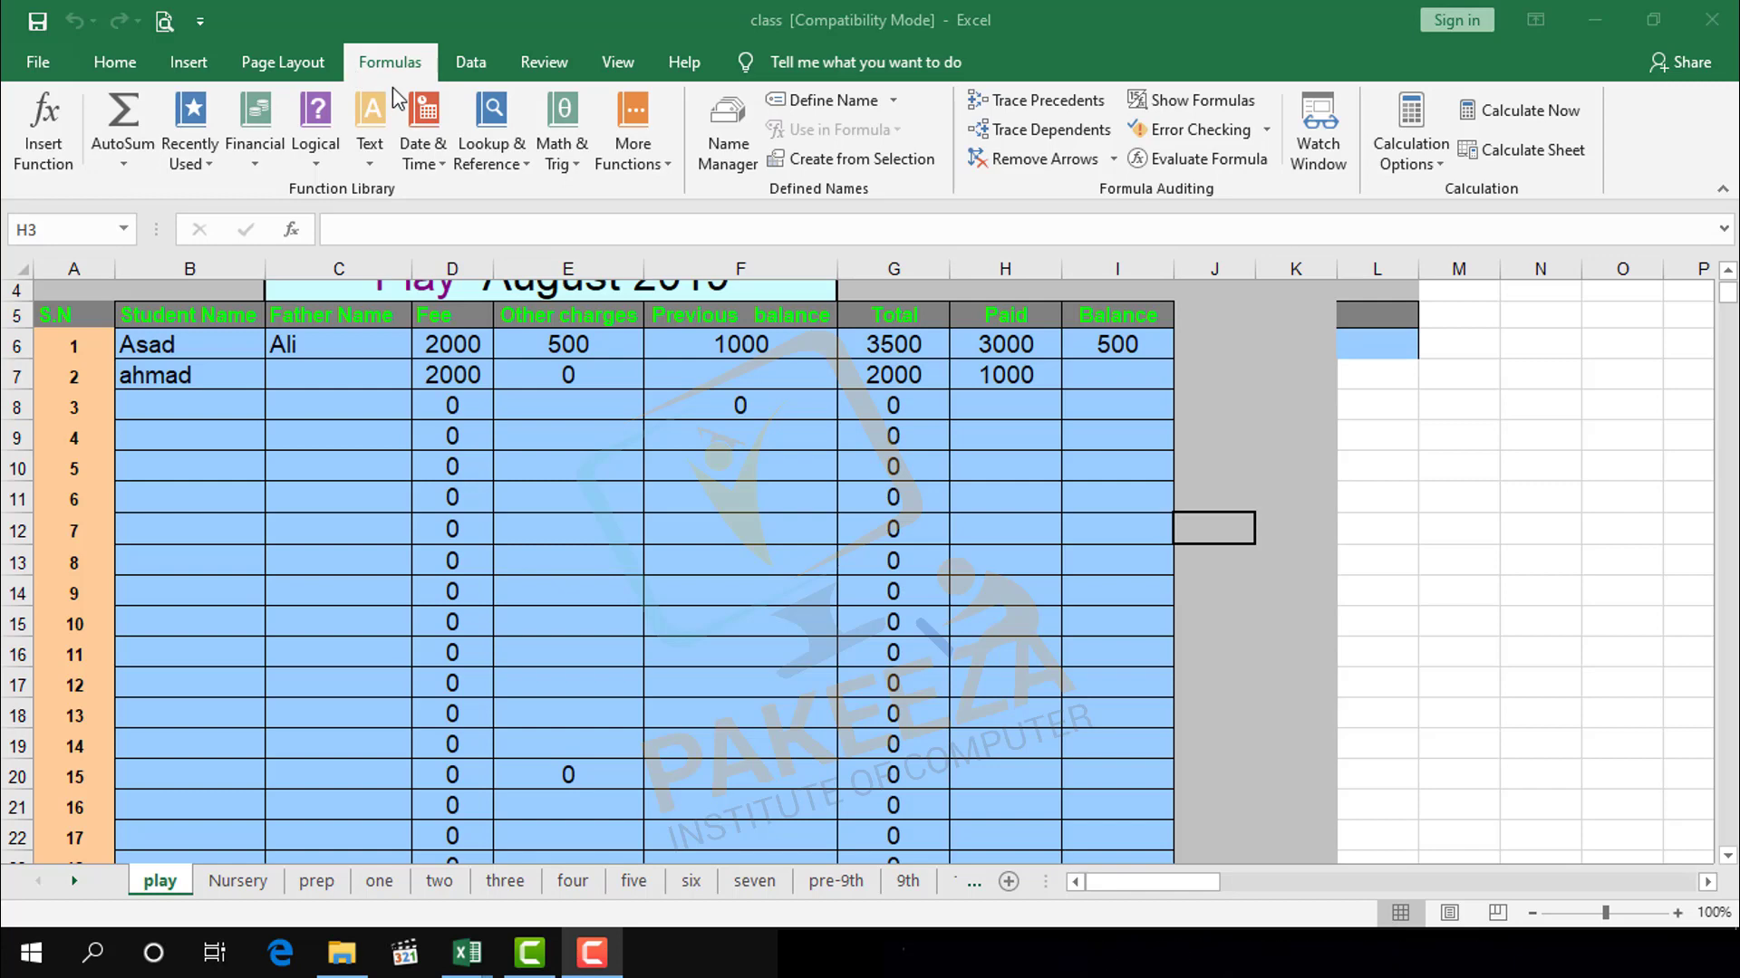
left_click(1235, 394)
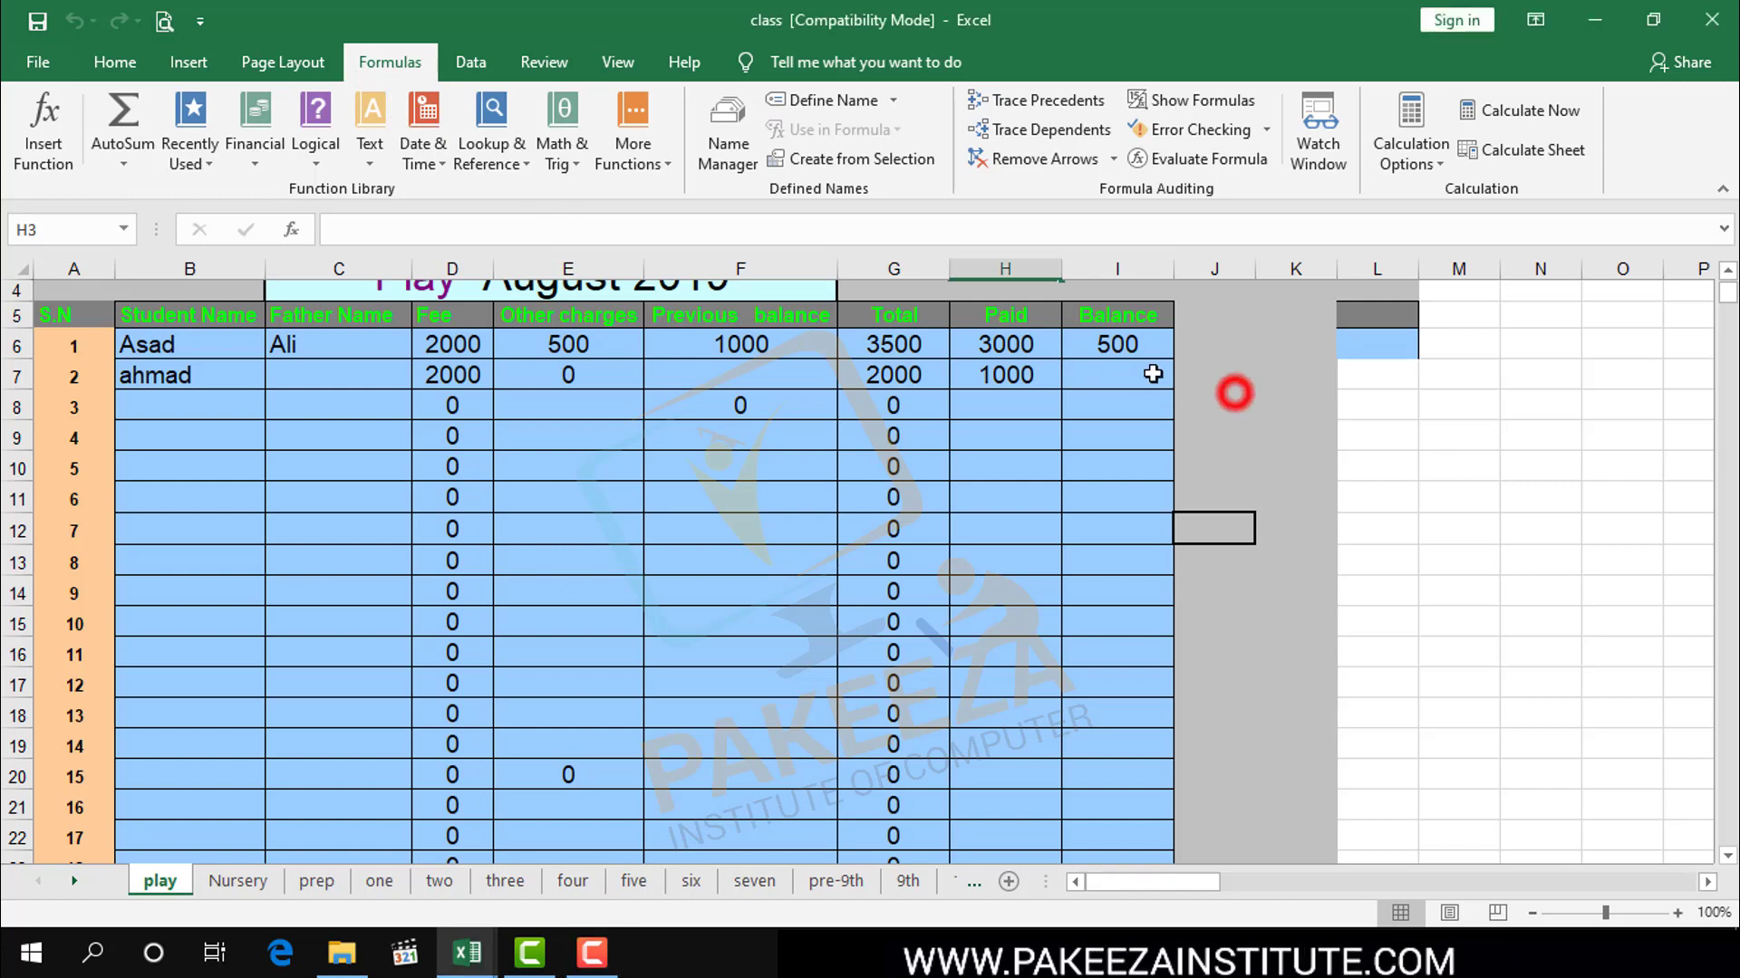
left_click(56, 149)
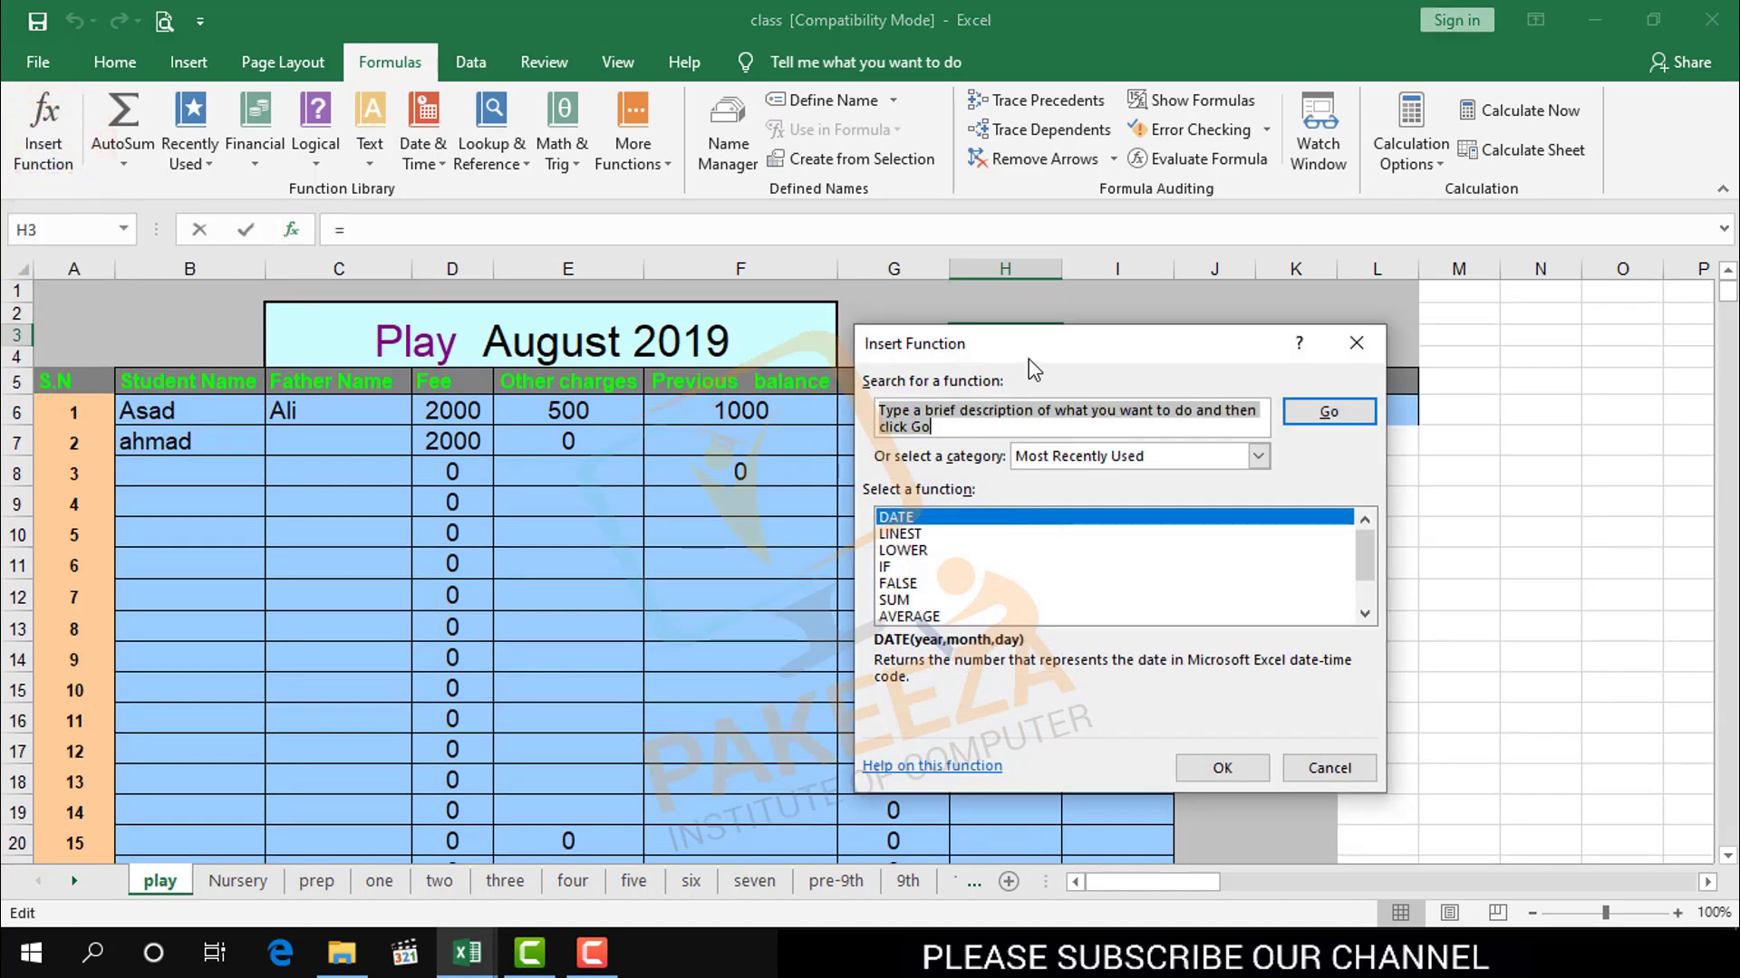
left_click(1357, 342)
Step: Insert a DATE function in cell K4 with year 2019, month 10 and day 29
left_click(1322, 355)
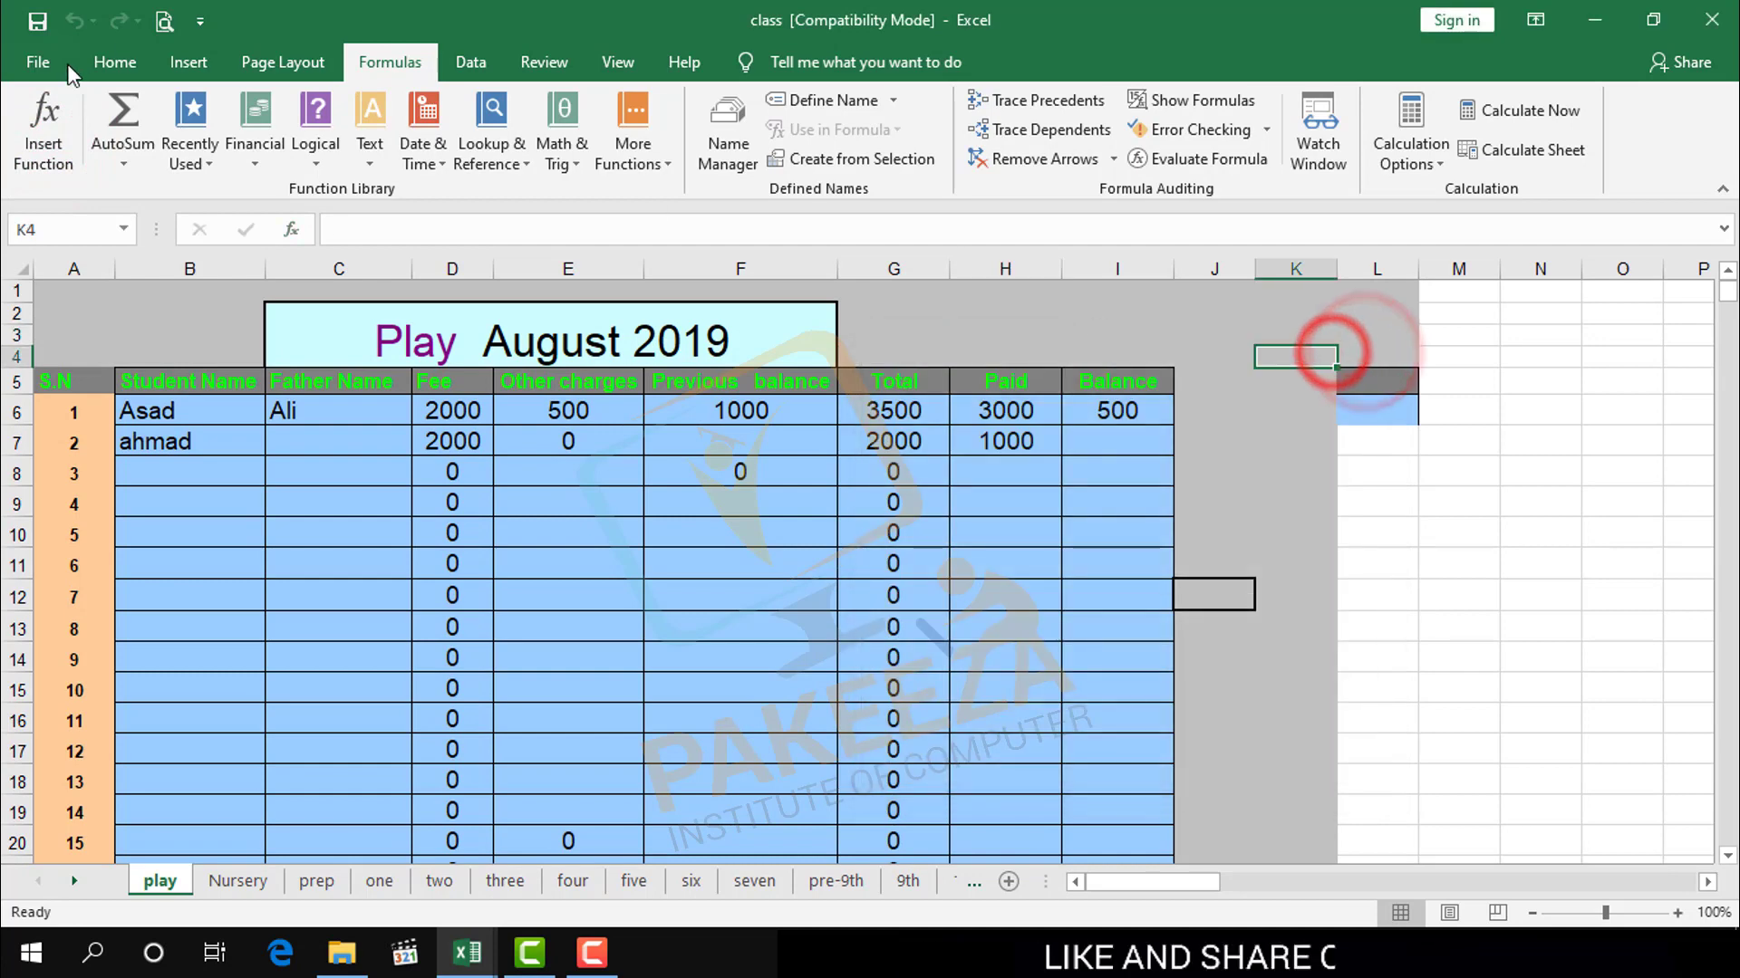
left_click(50, 115)
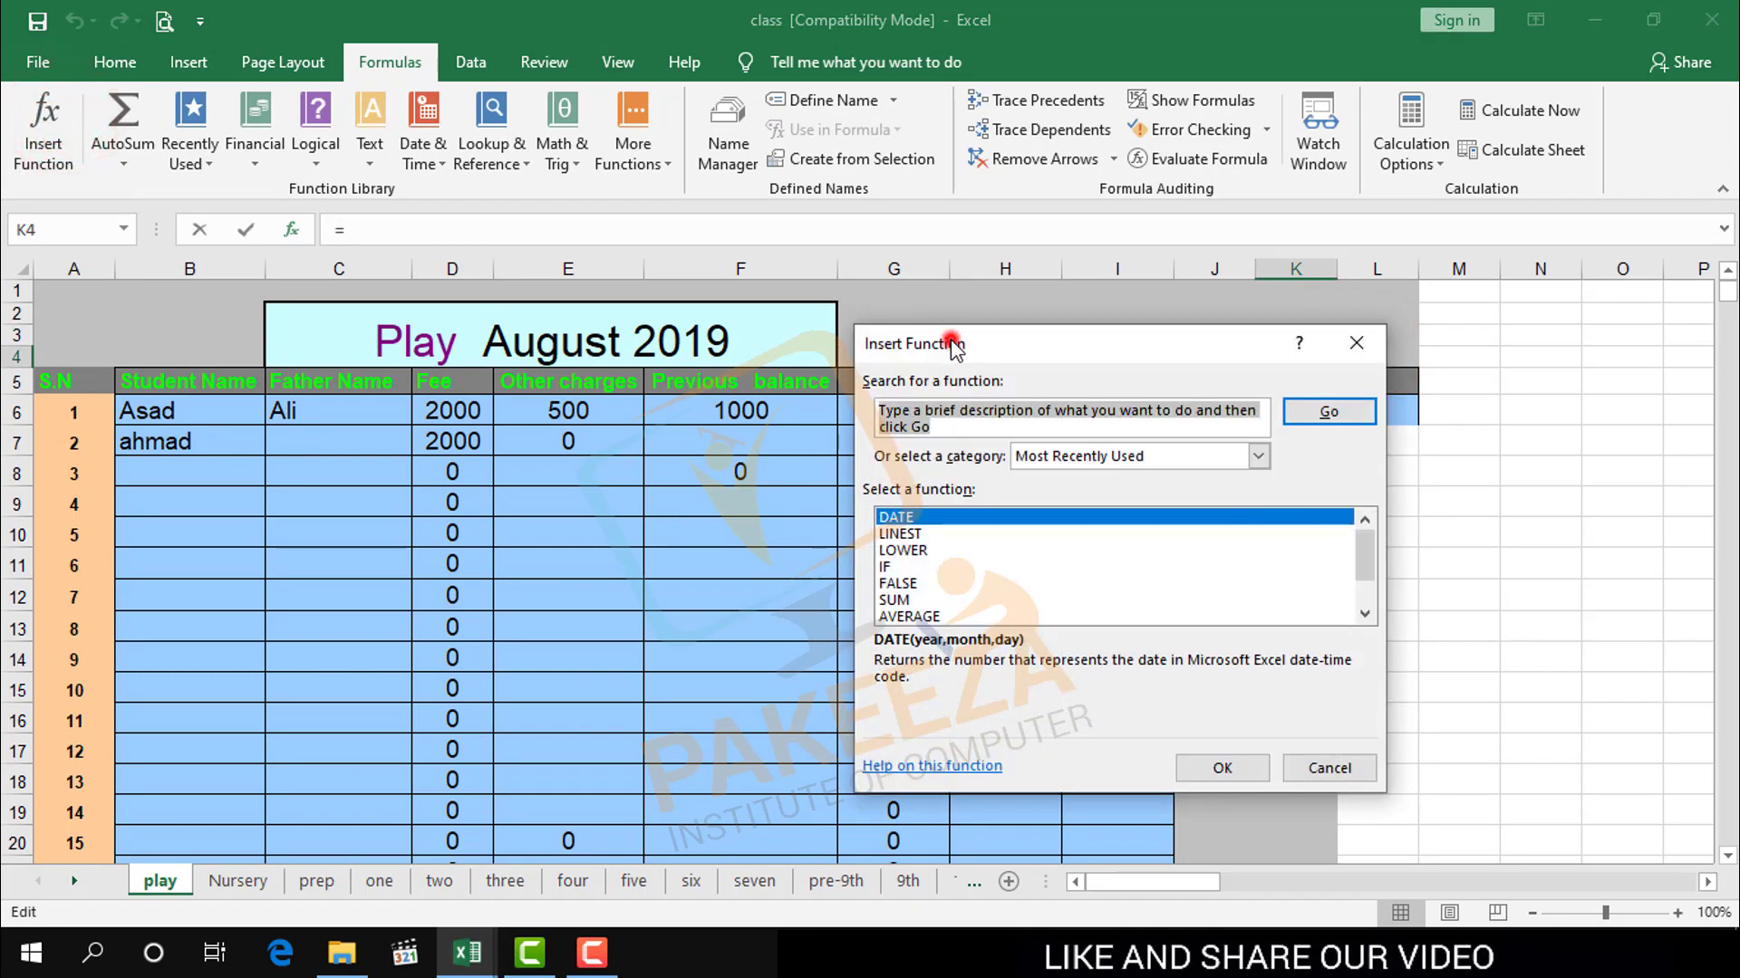
left_click_drag(951, 345, 656, 343)
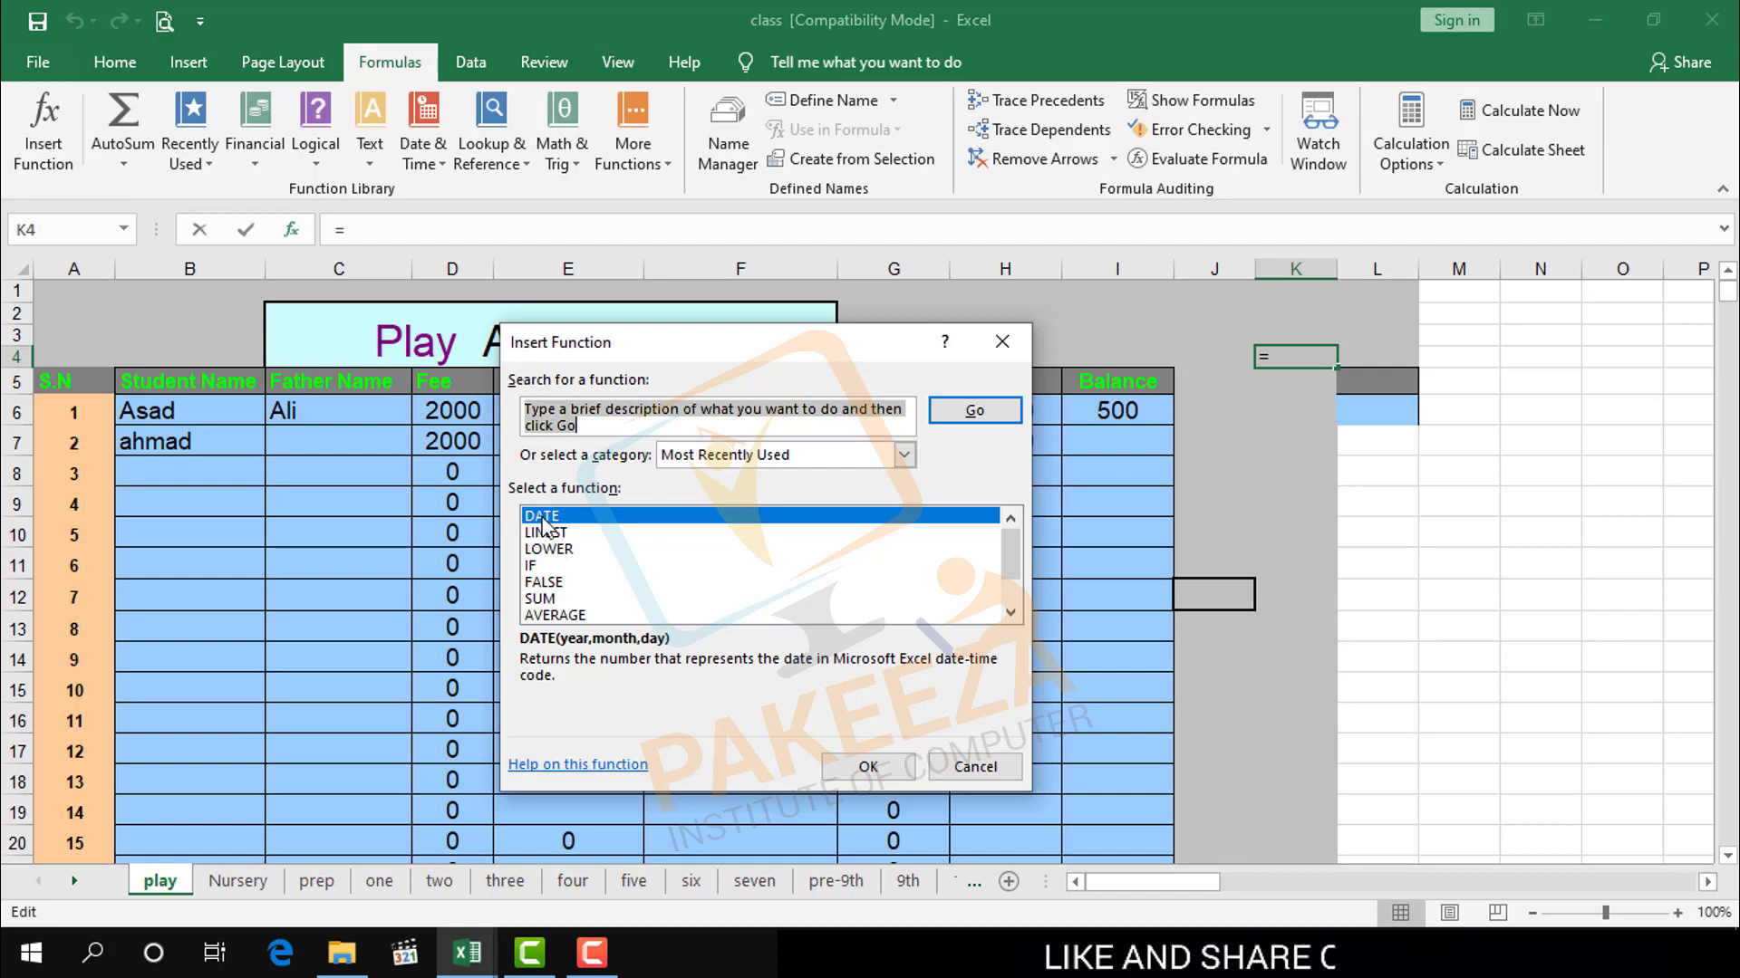
left_click(868, 768)
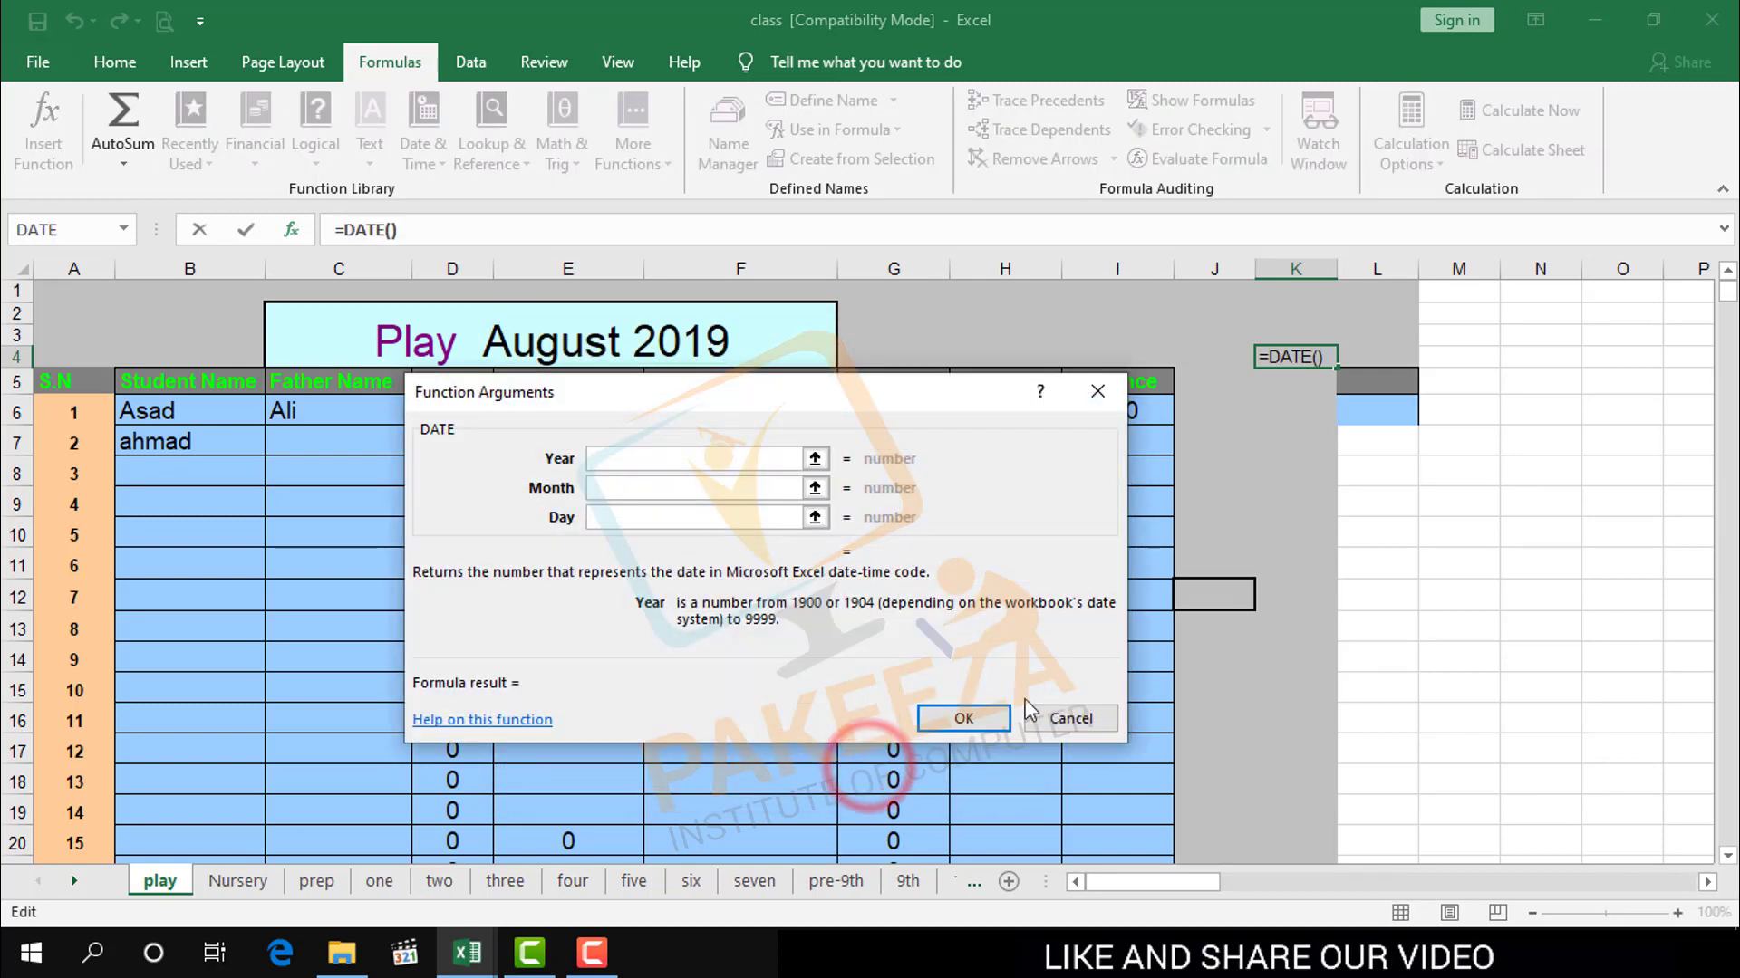
left_click(710, 459)
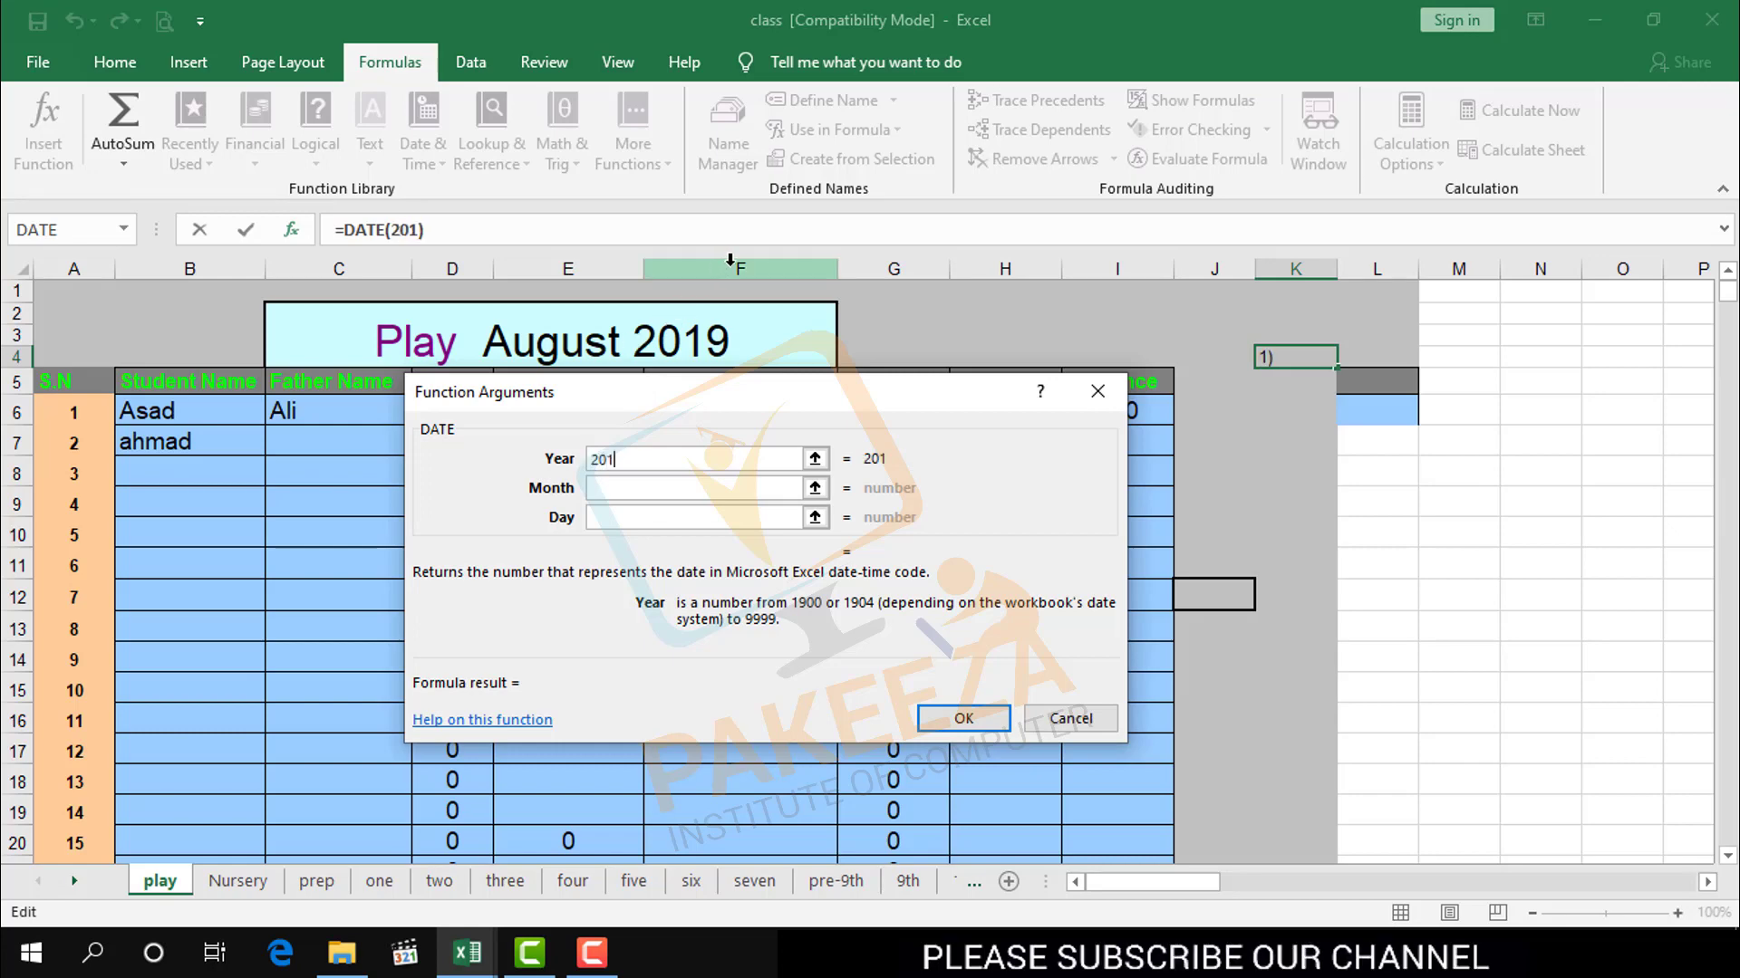
key("Tab")
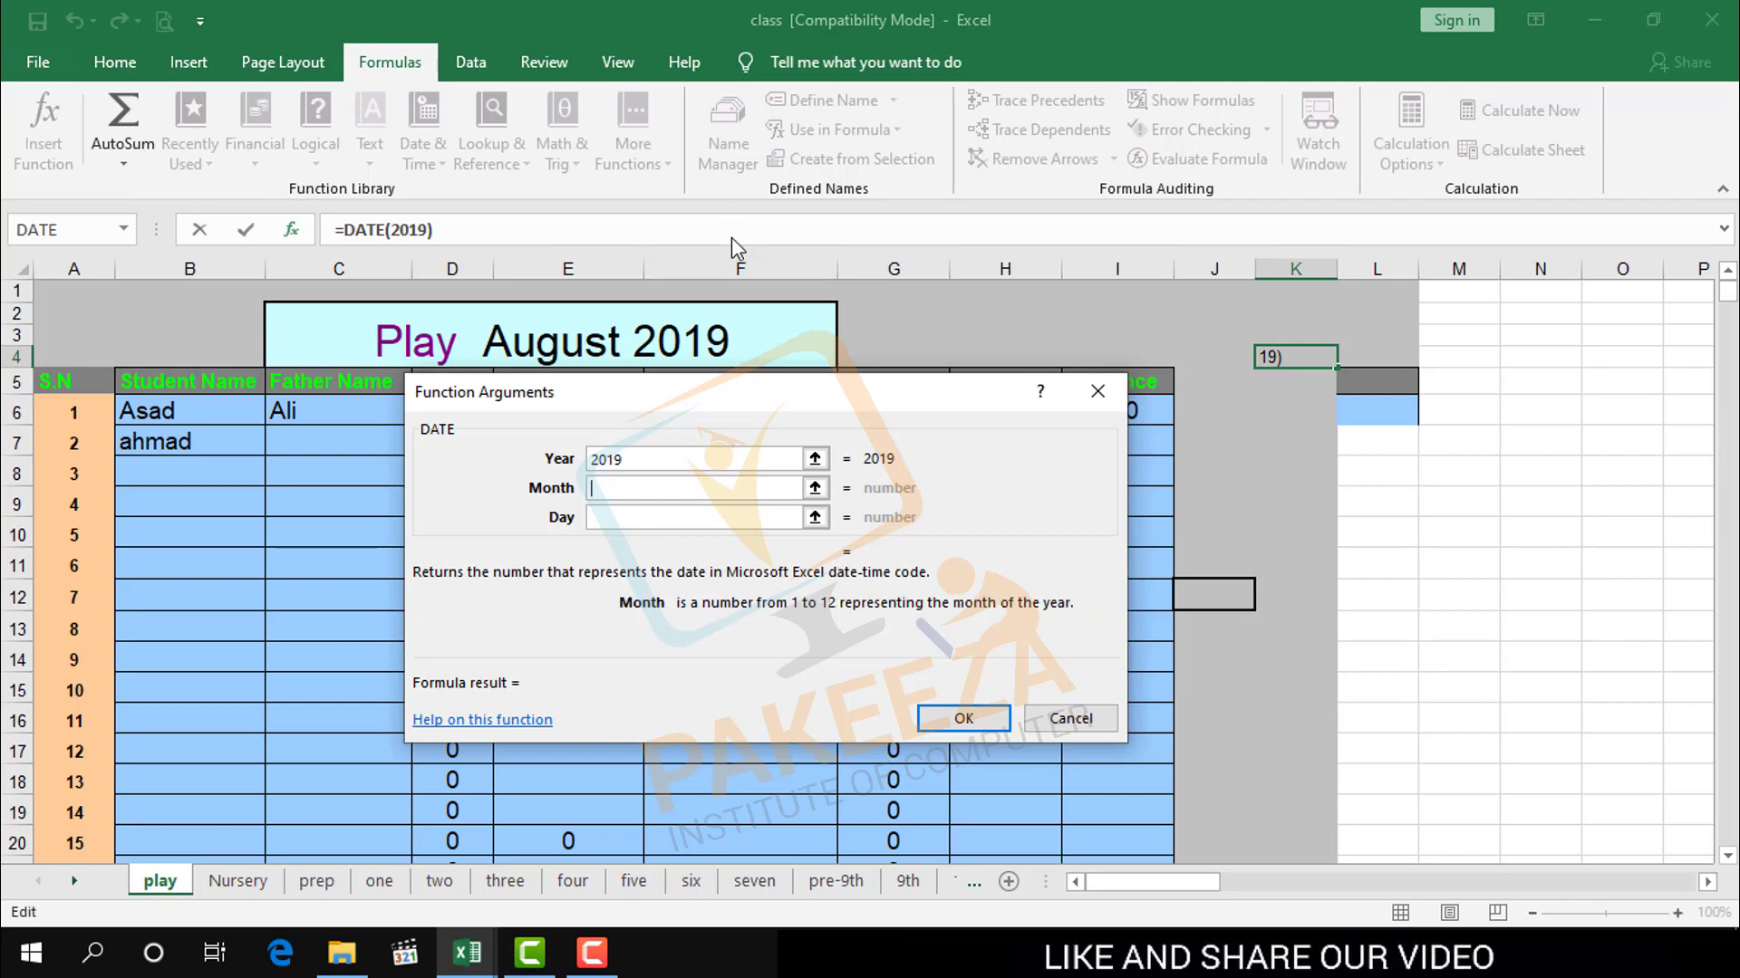
type("10")
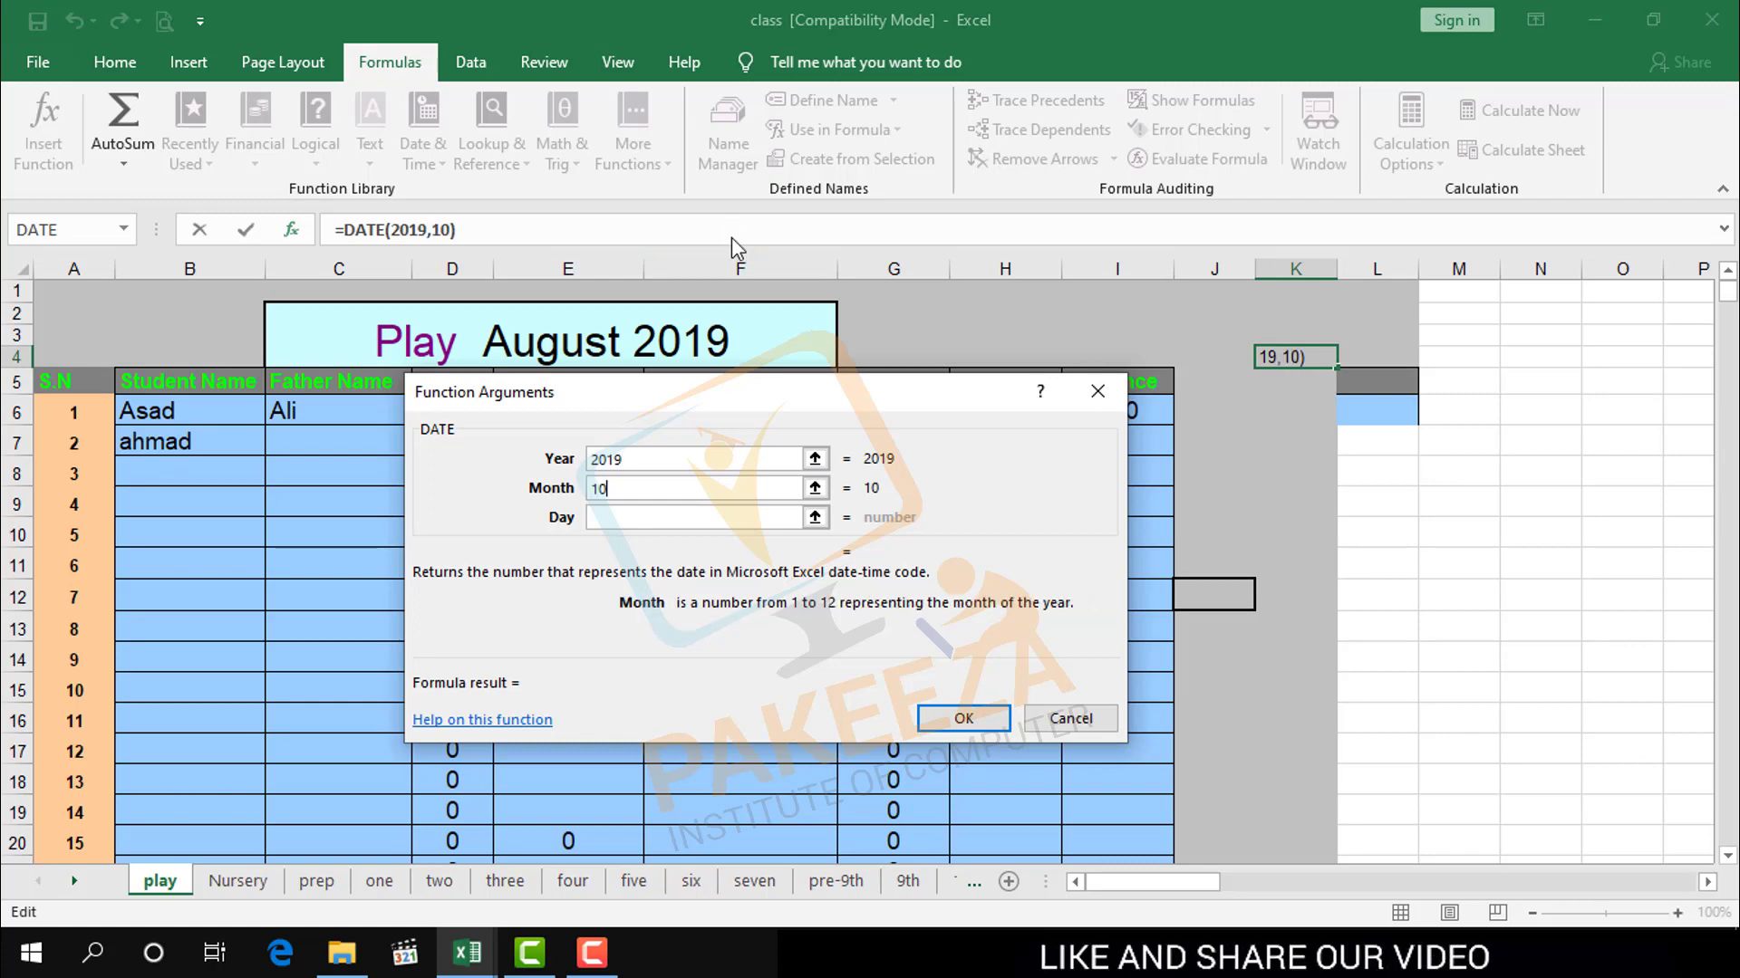
key("Tab")
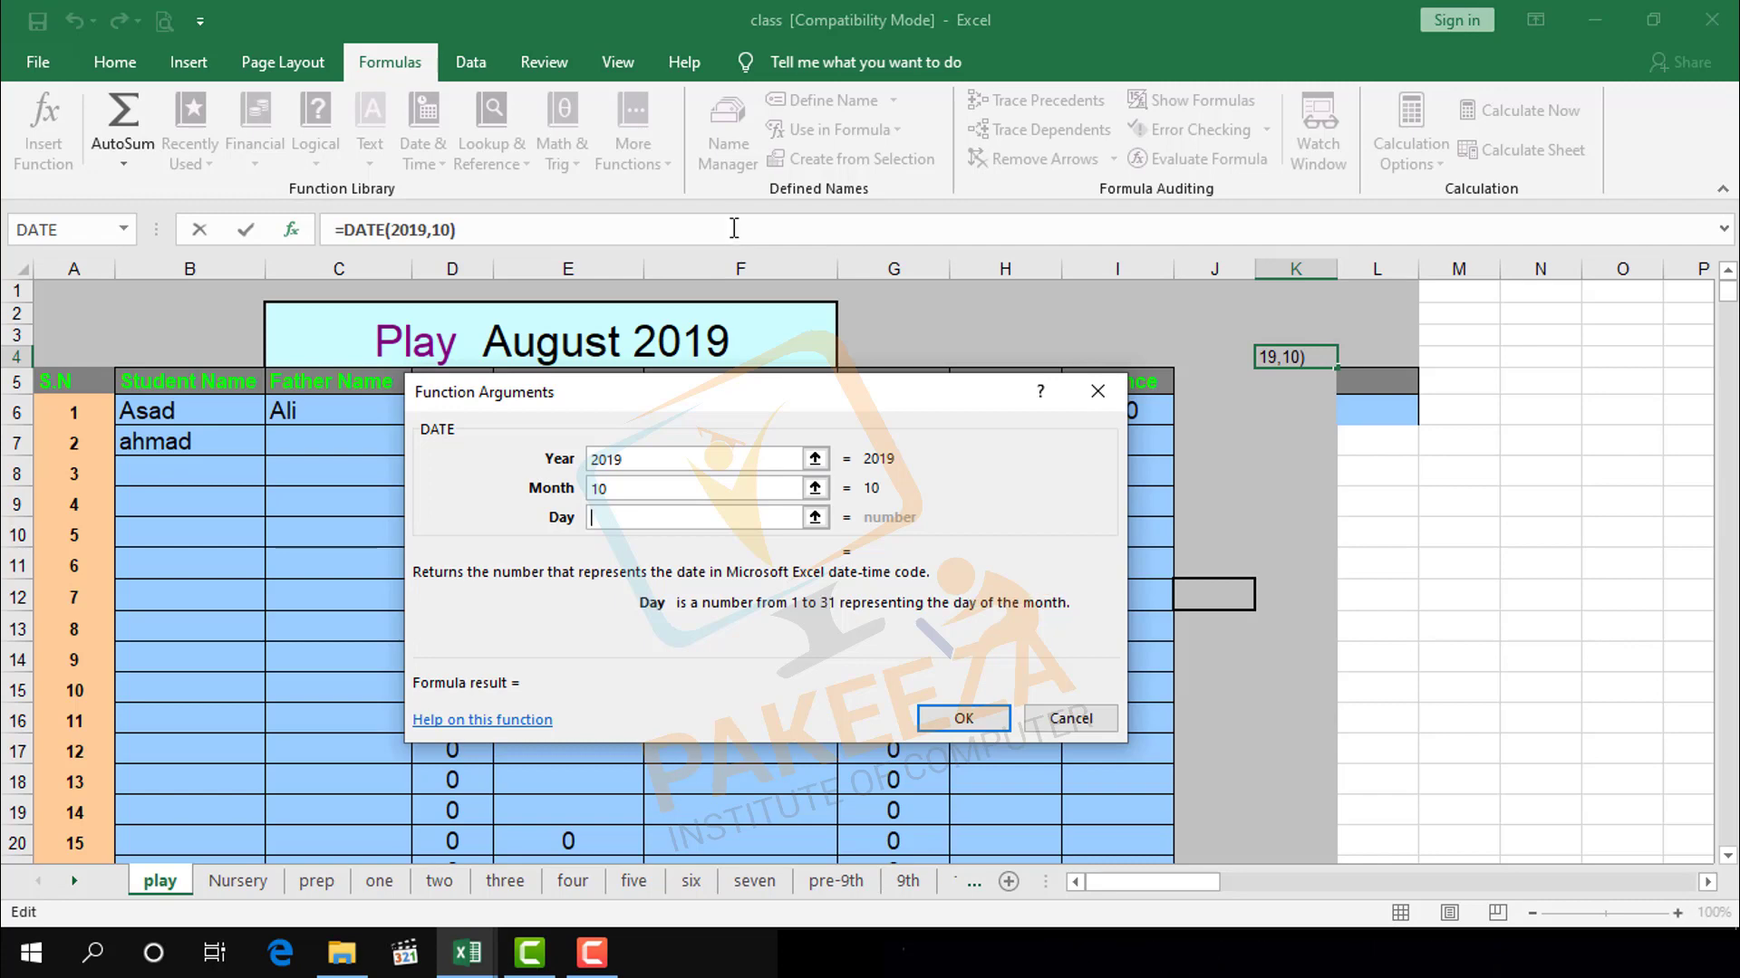
type("29")
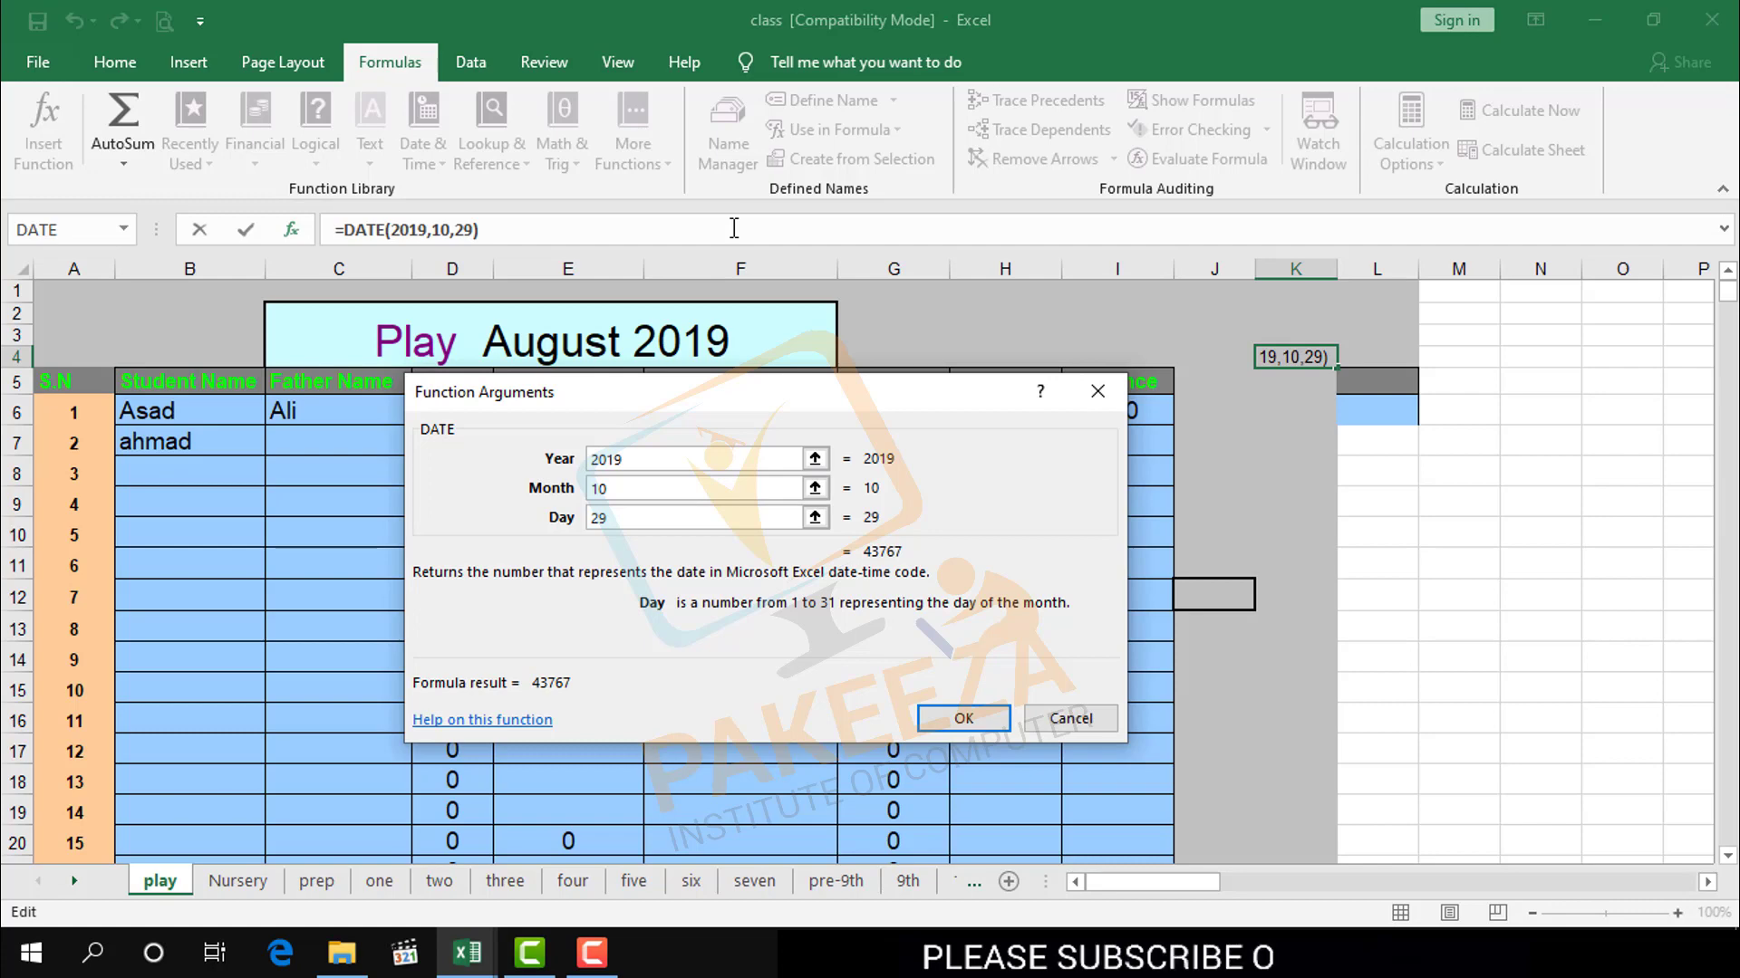
left_click(963, 718)
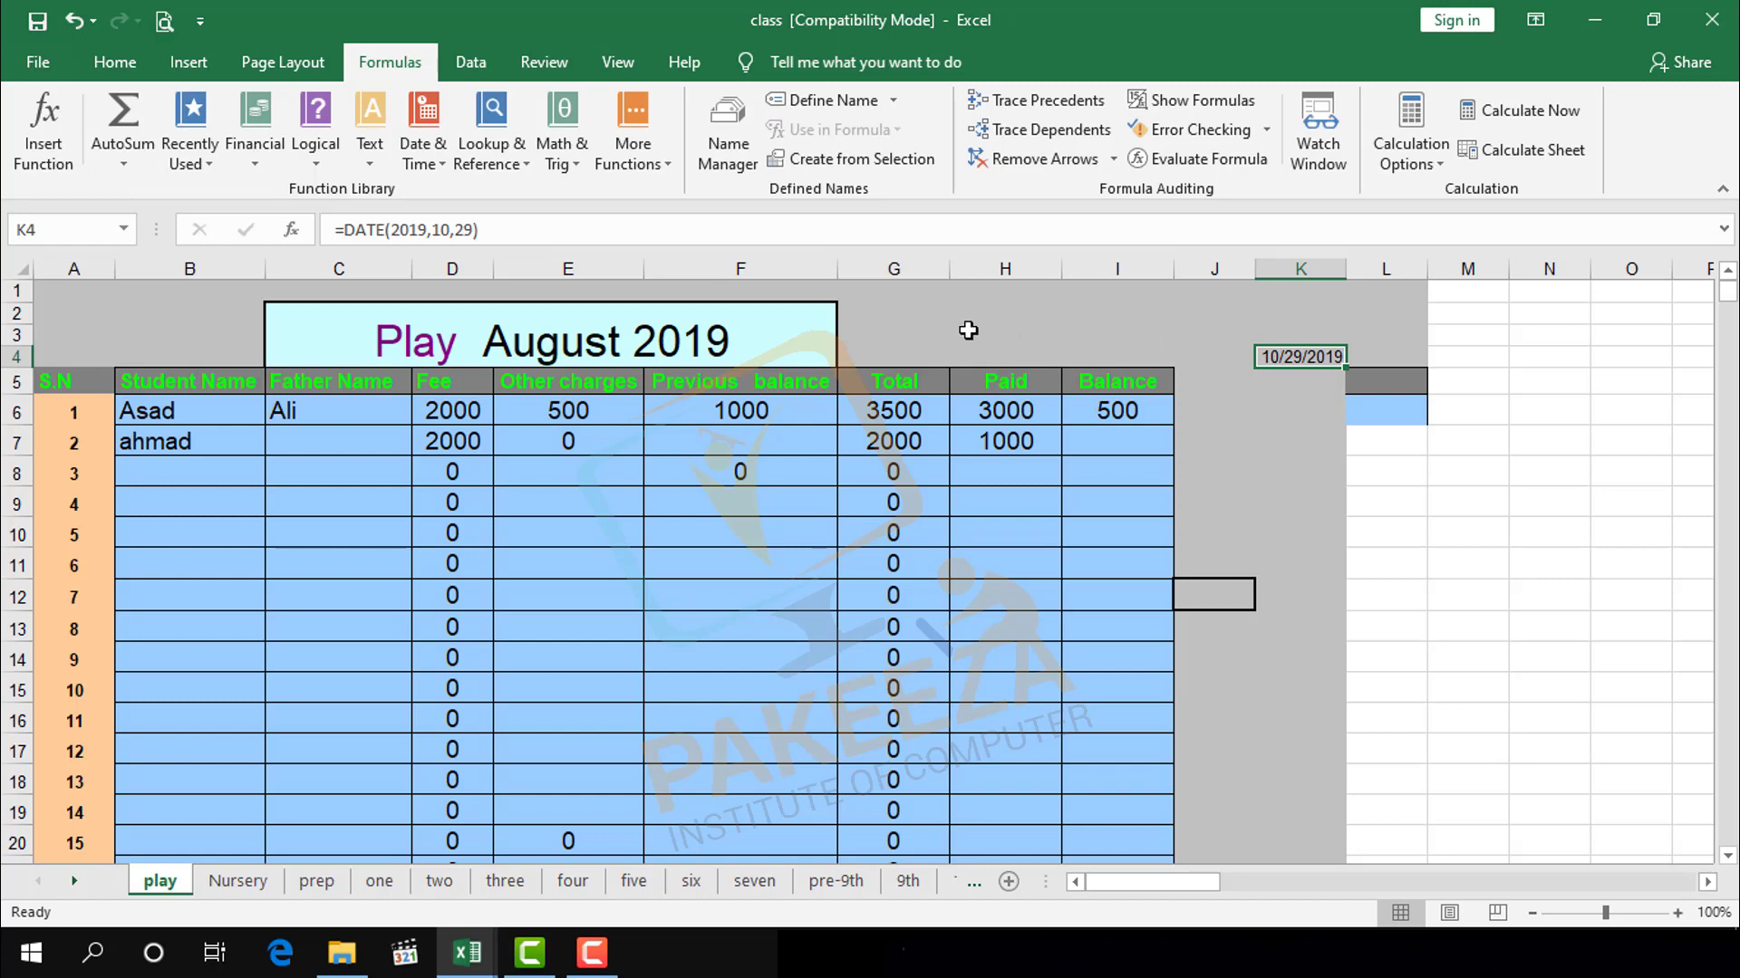
left_click(1320, 401)
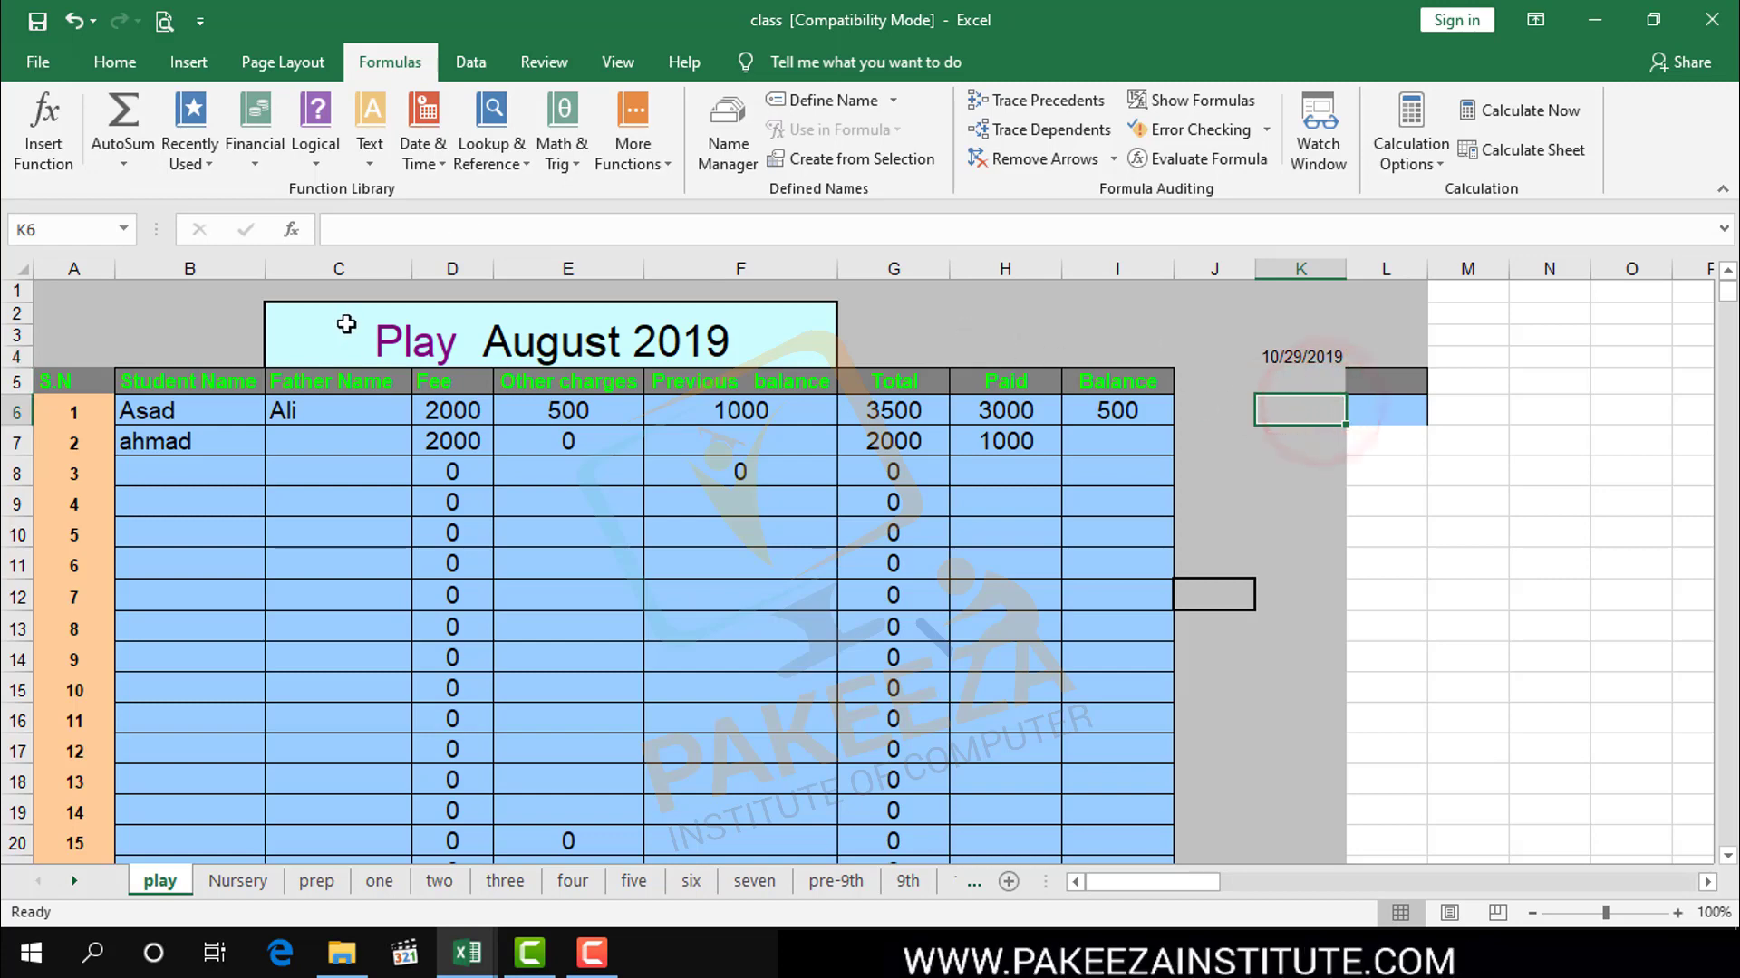
left_click(40, 149)
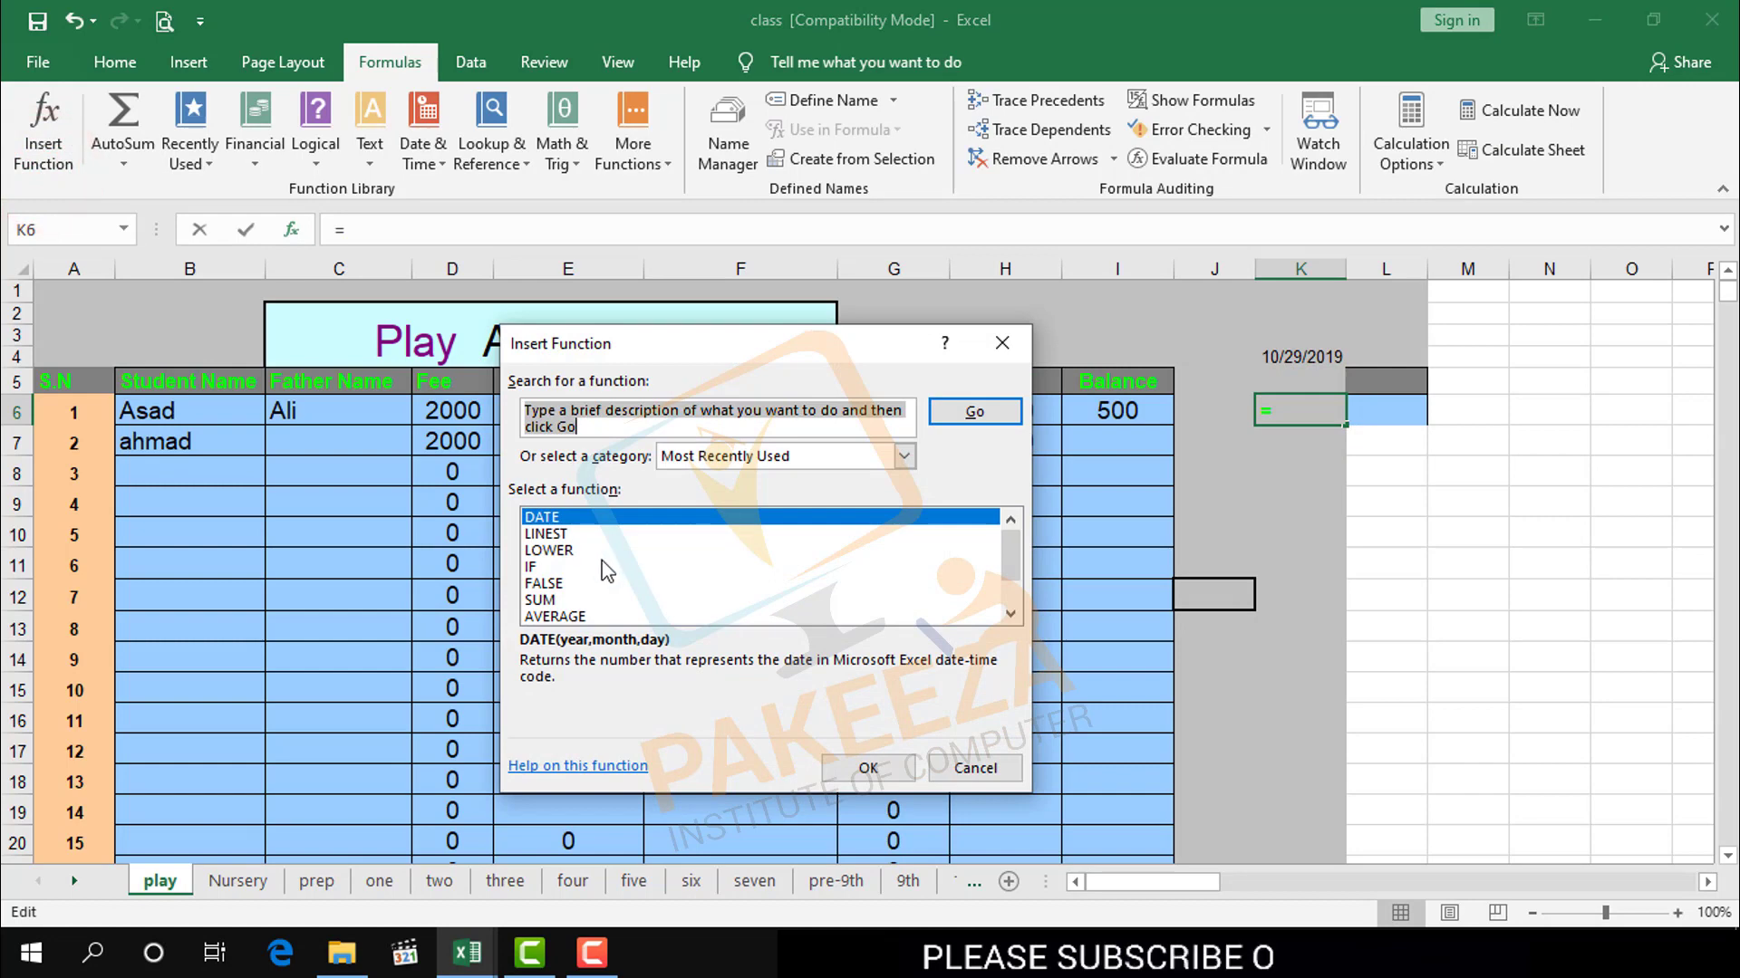
scroll(603, 562, "down", 1)
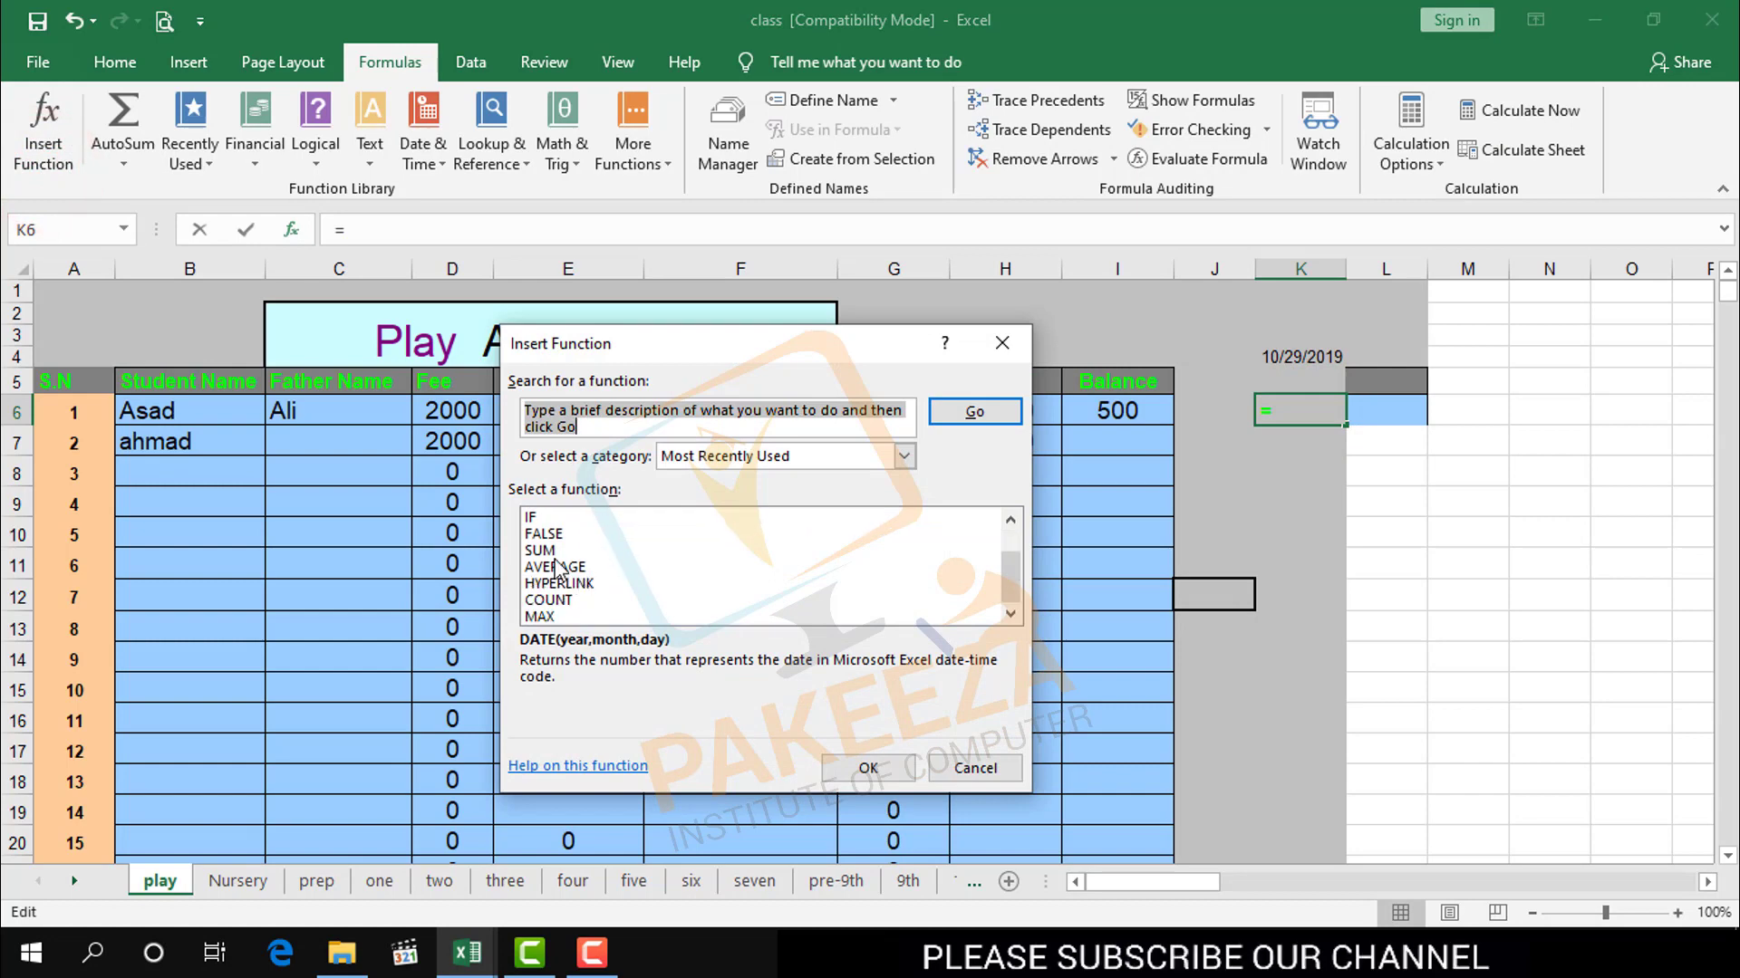
scroll(619, 585, "up", 1)
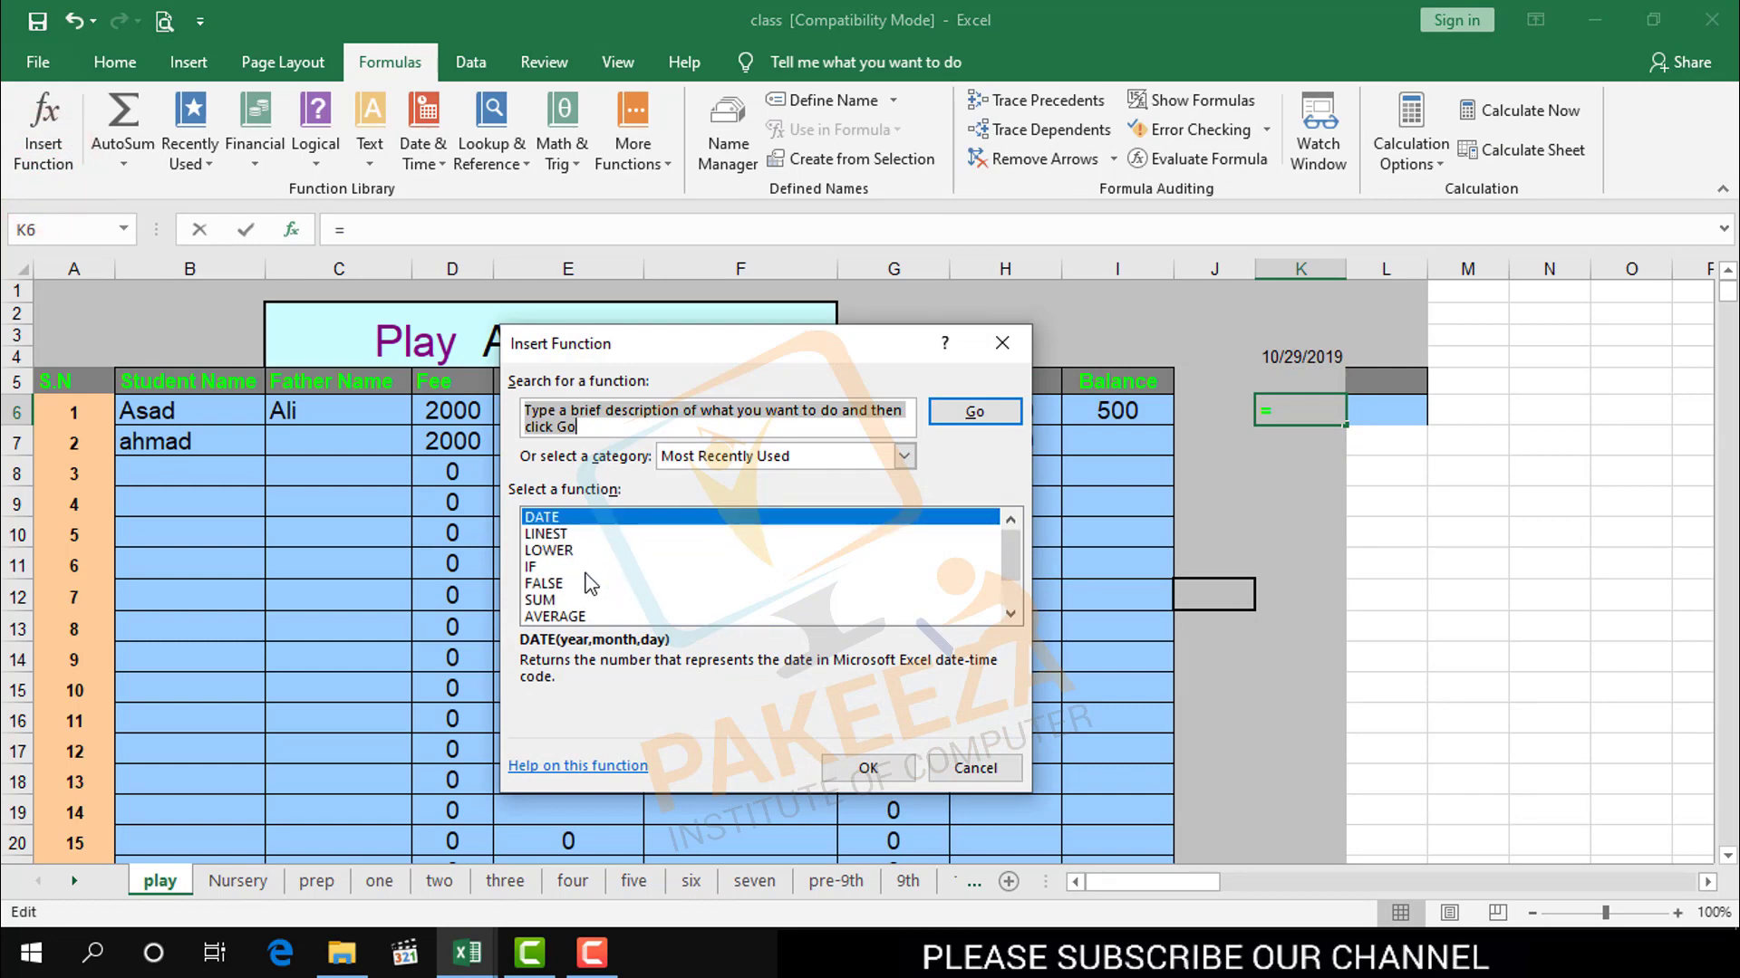
left_click(544, 601)
left_click(867, 768)
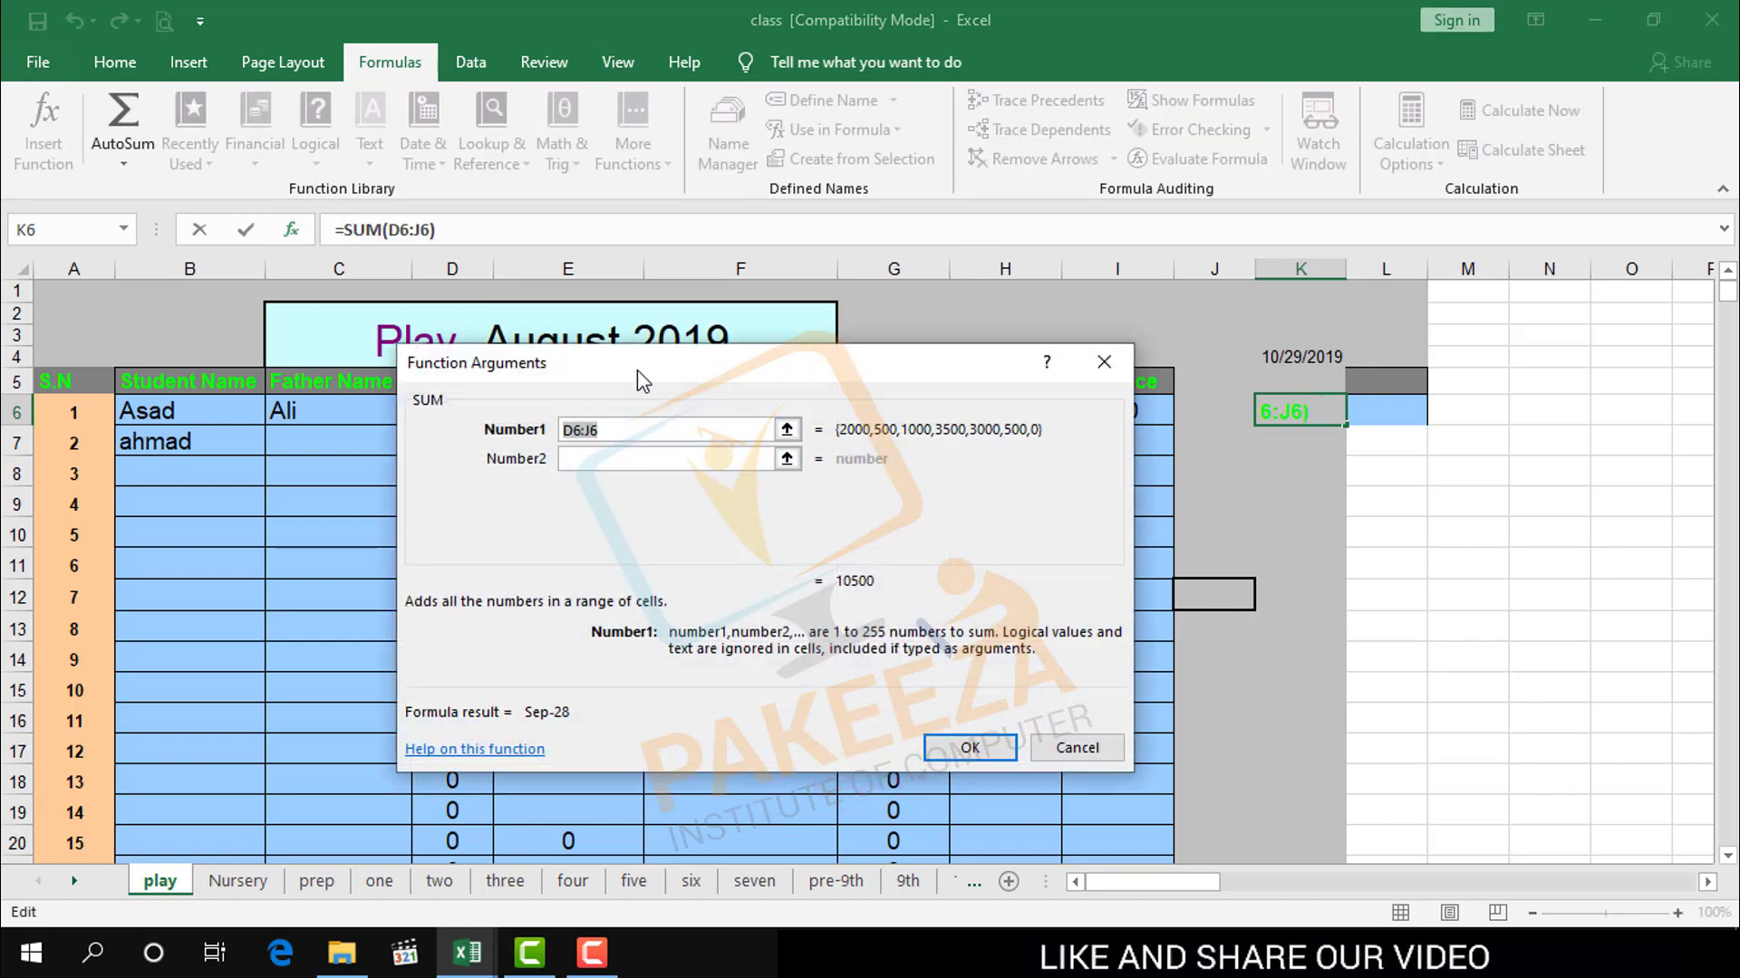
left_click_drag(625, 362, 687, 429)
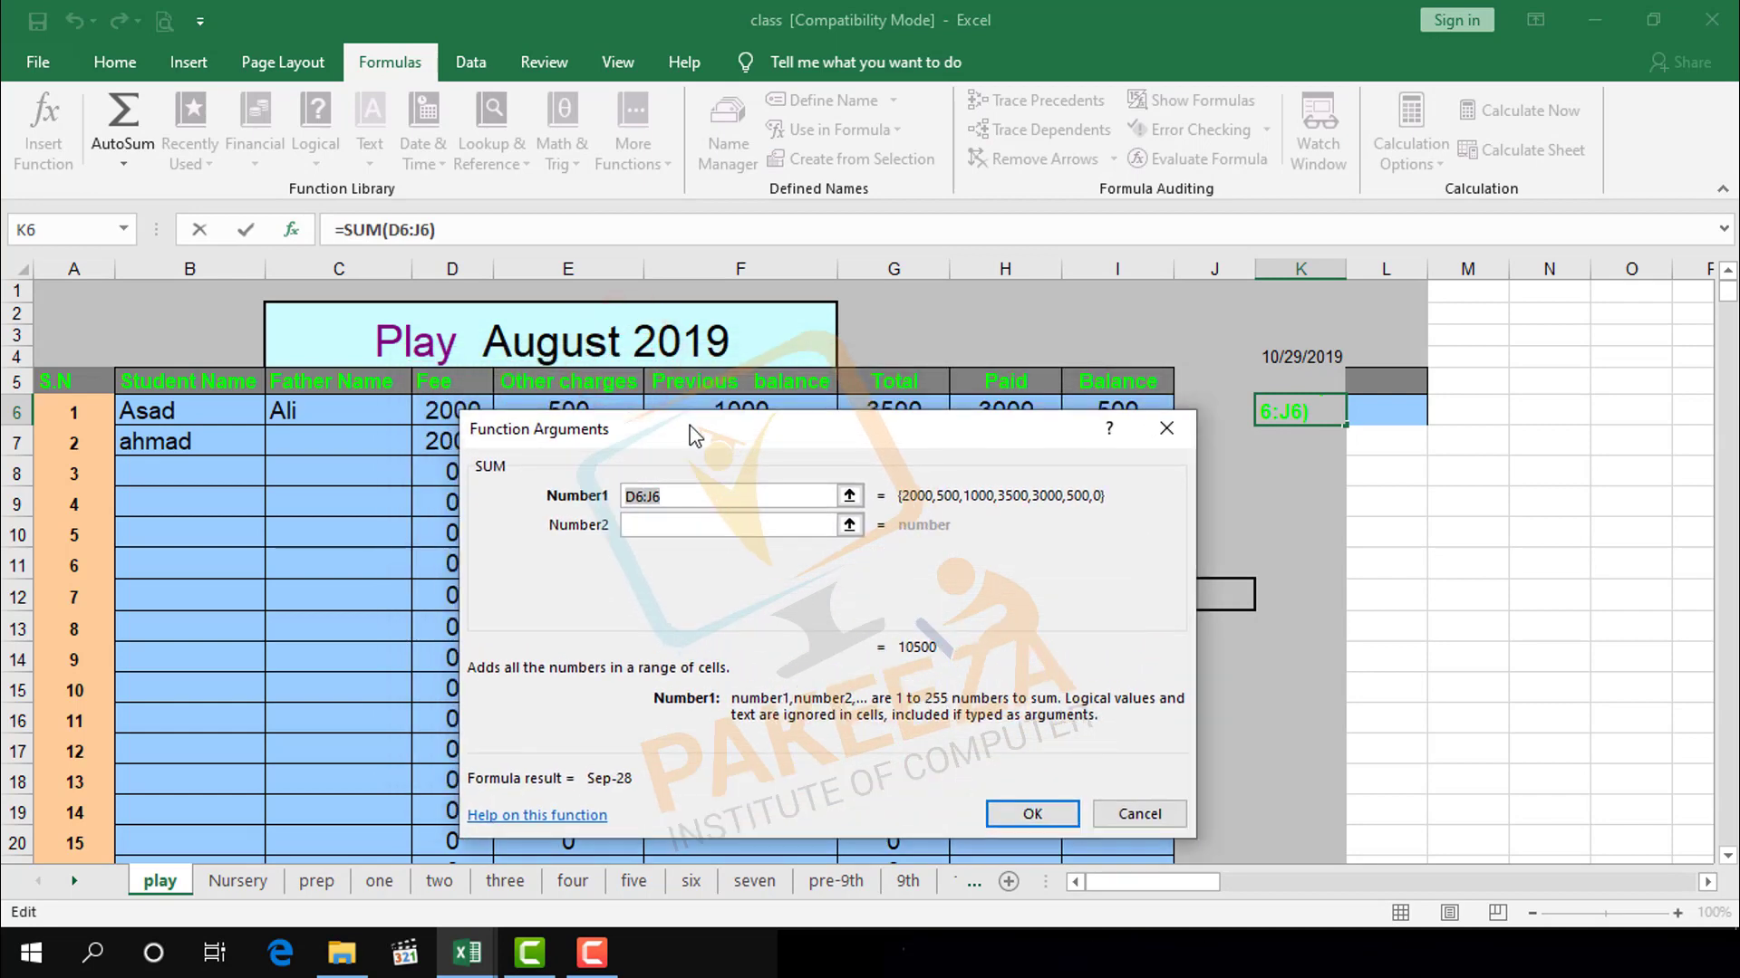
left_click(805, 441)
left_click_drag(804, 441, 563, 369)
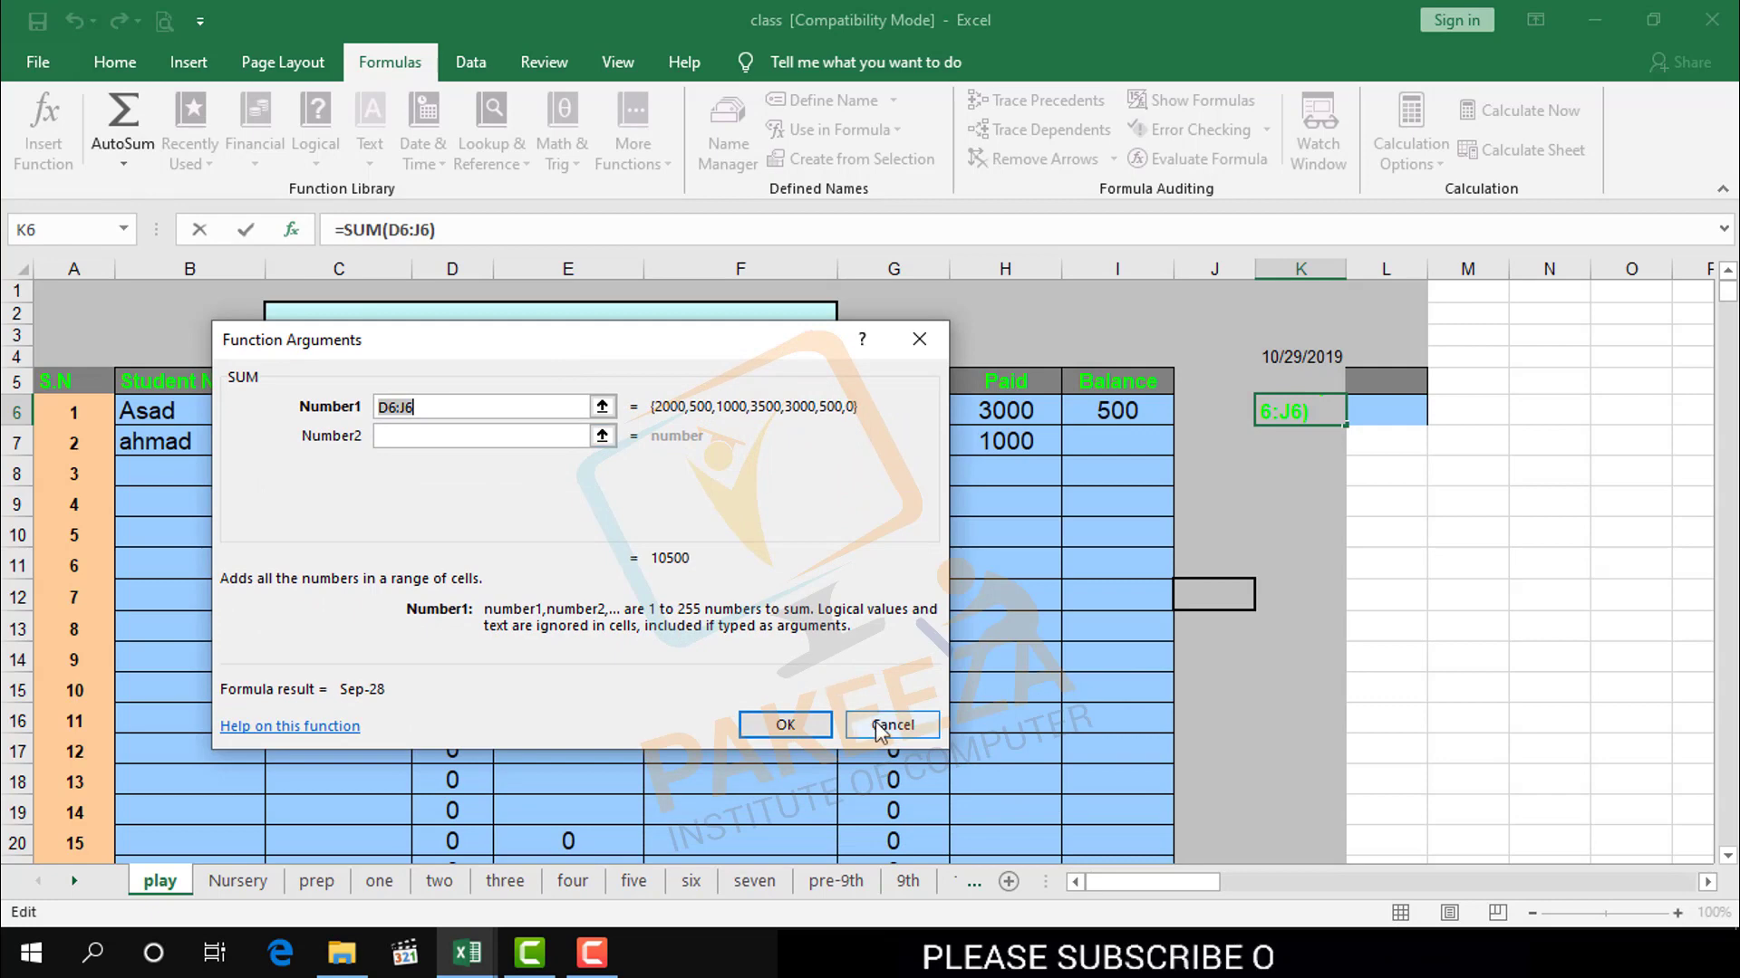
left_click(890, 721)
left_click(1254, 501)
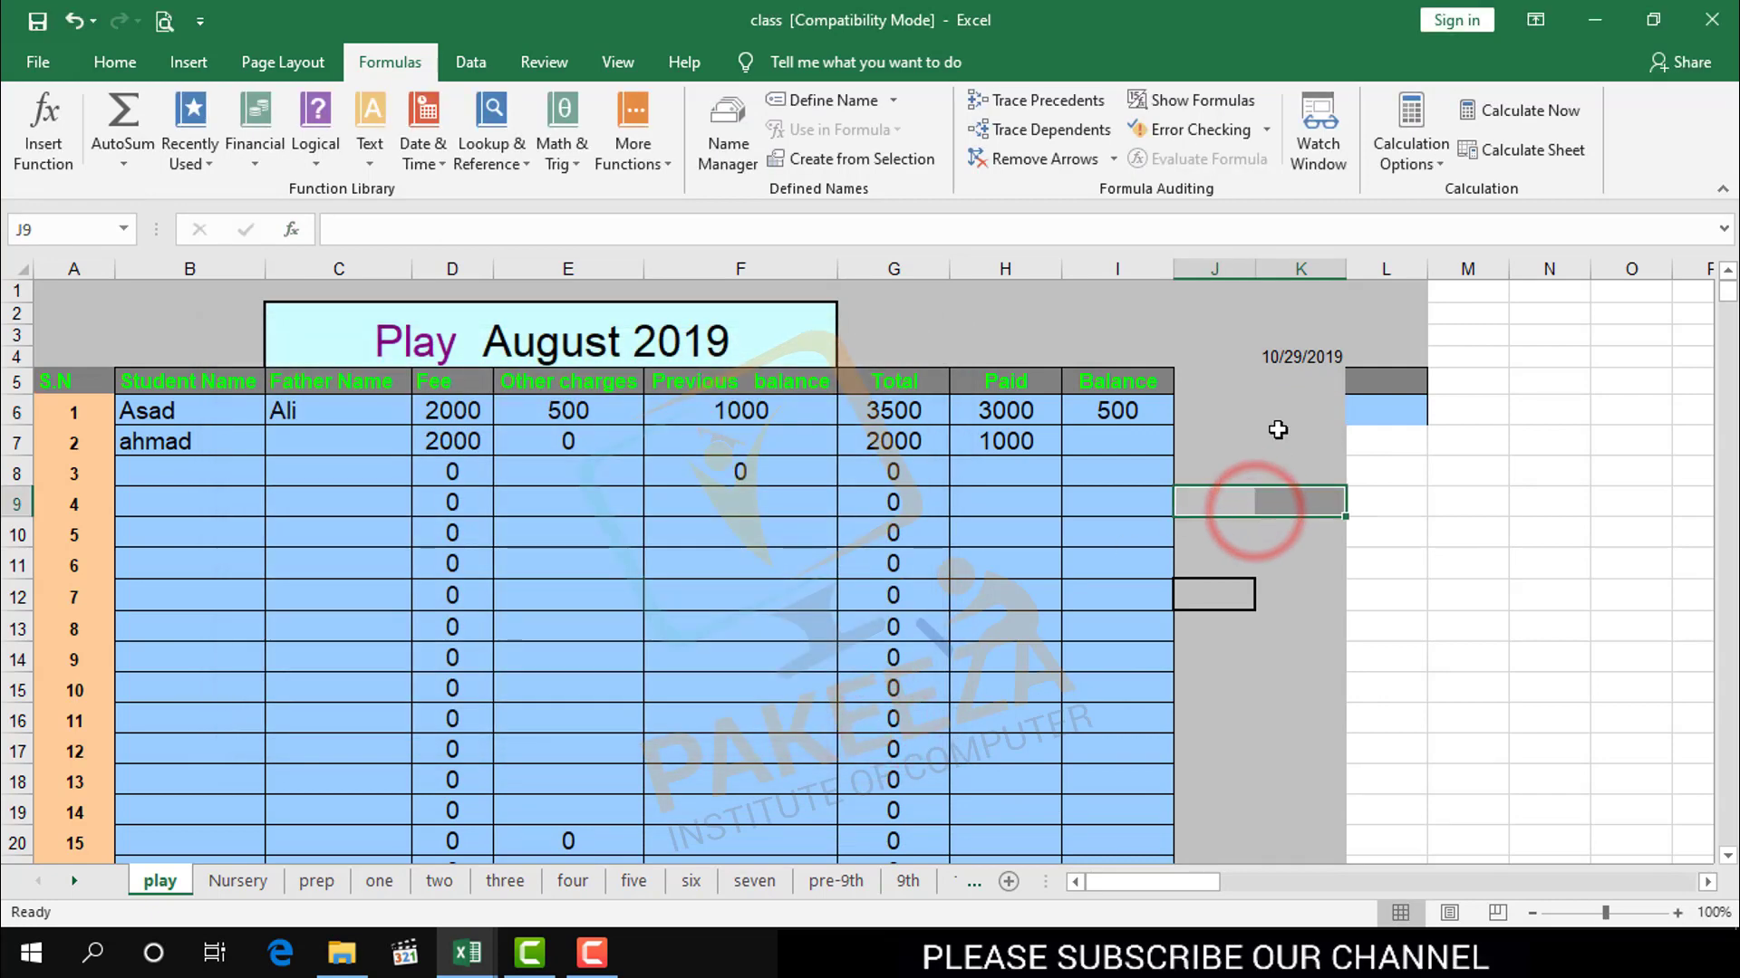
left_click(1301, 444)
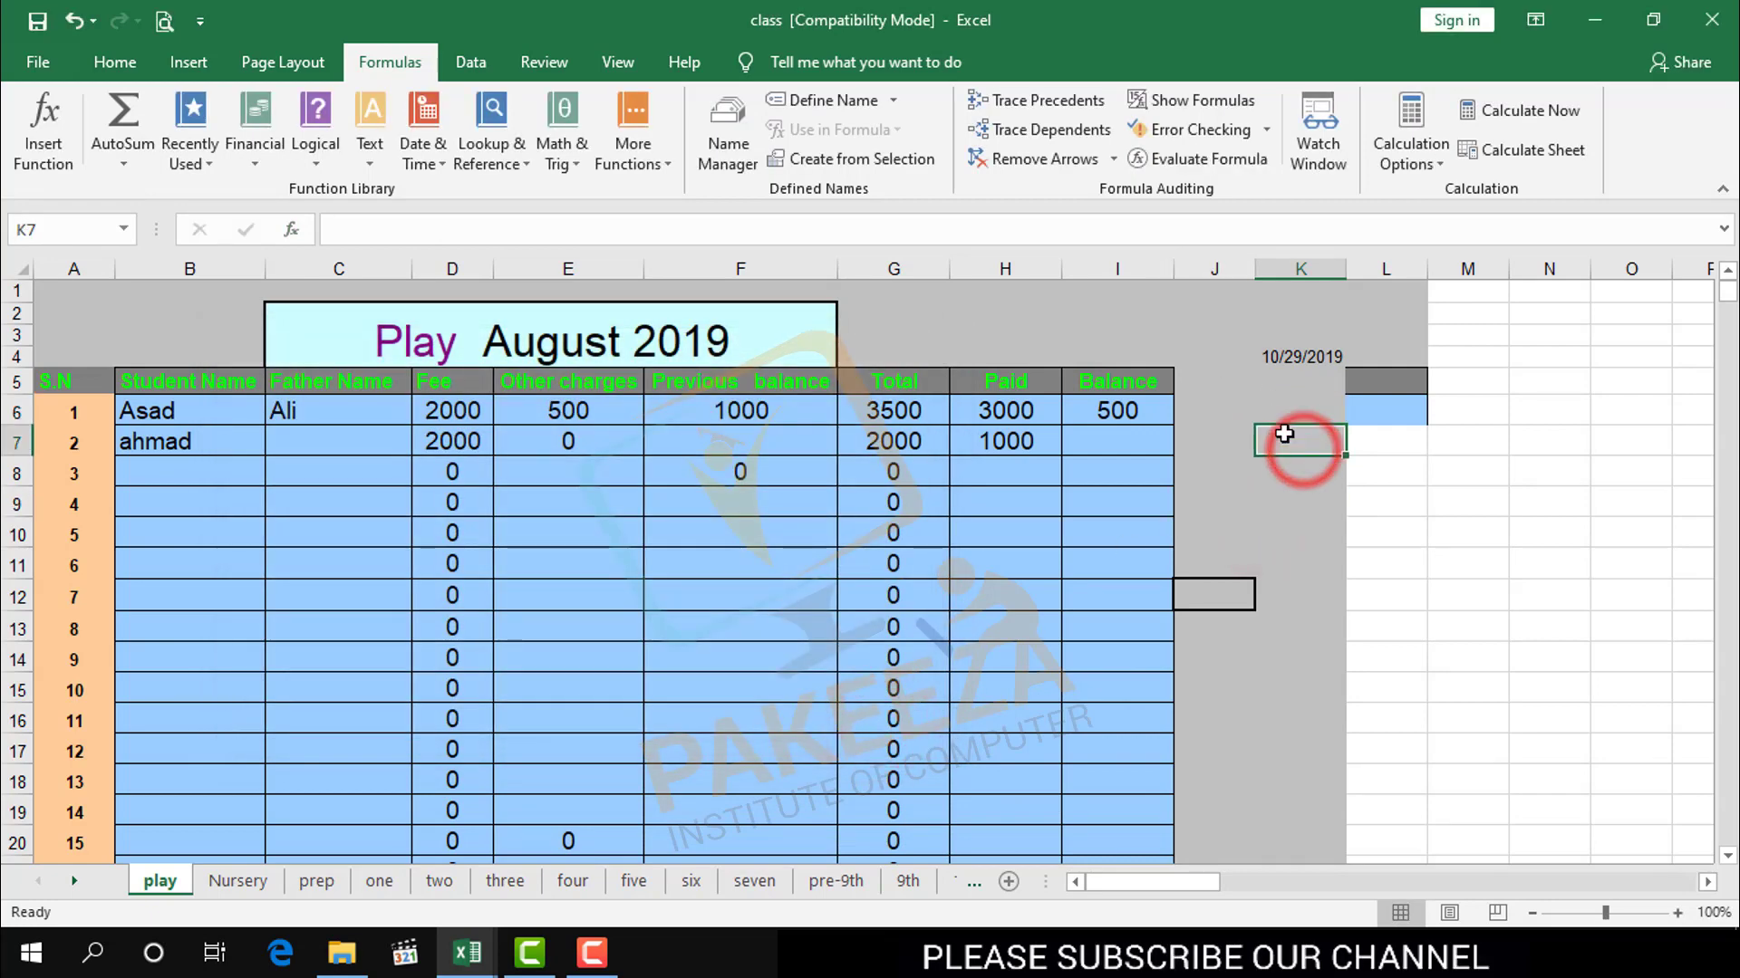
left_click(1250, 405)
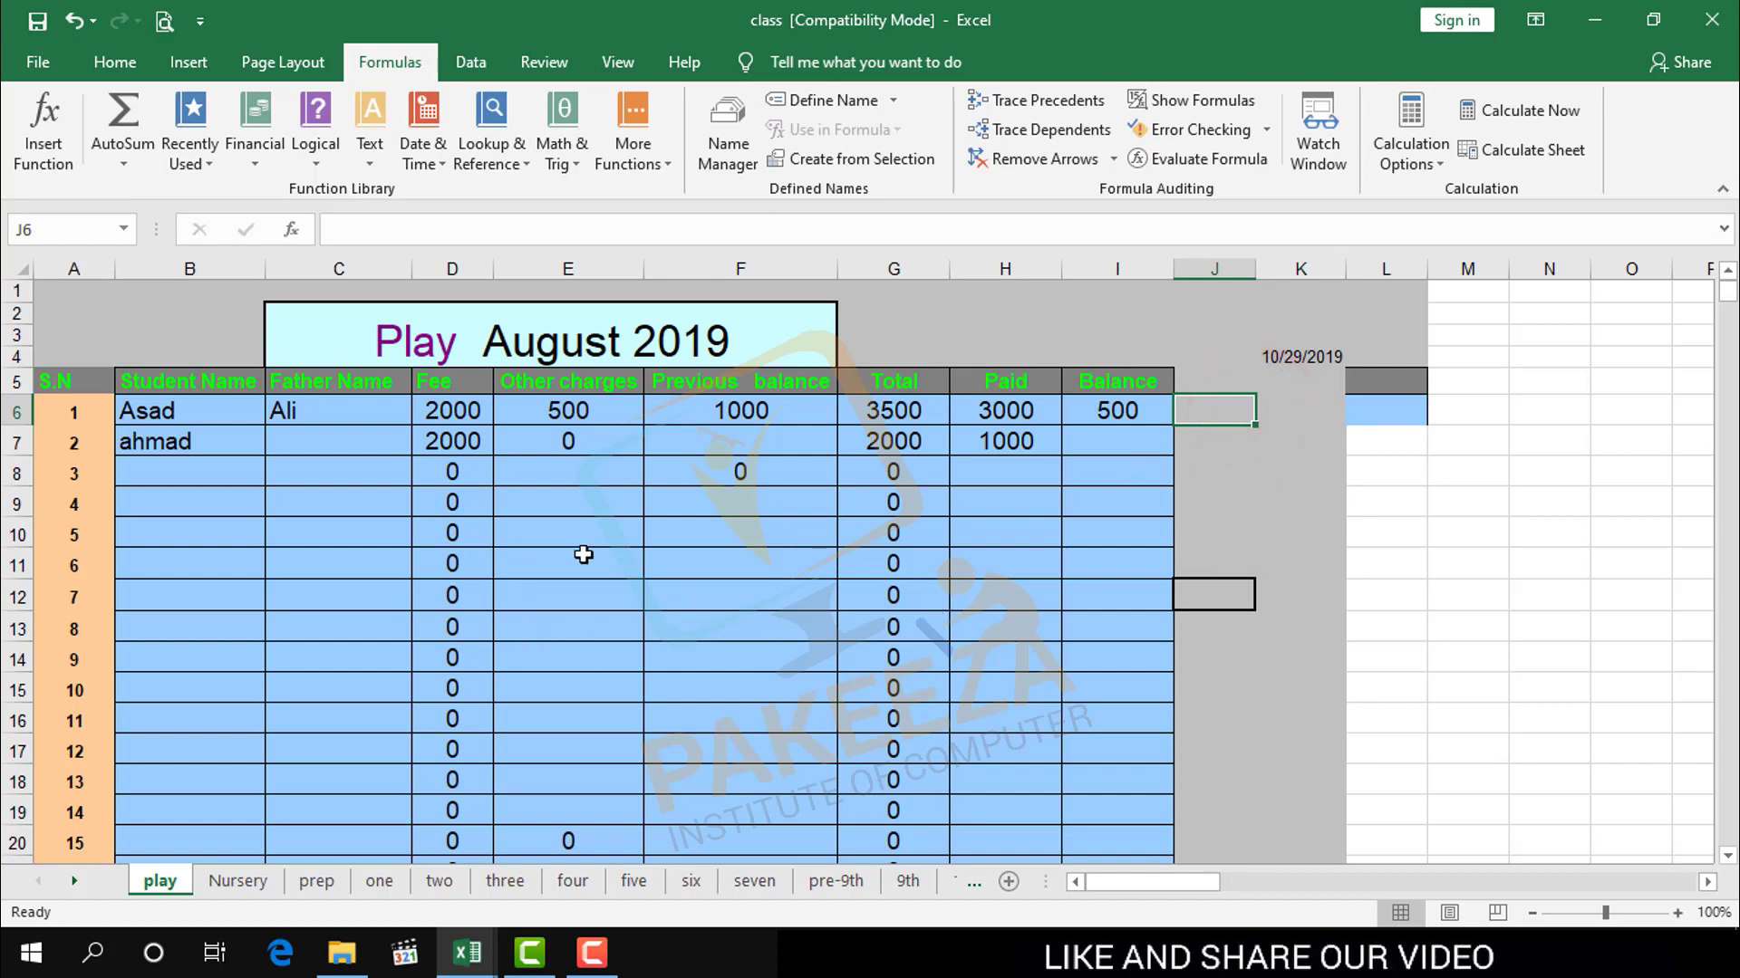
left_click(1265, 511)
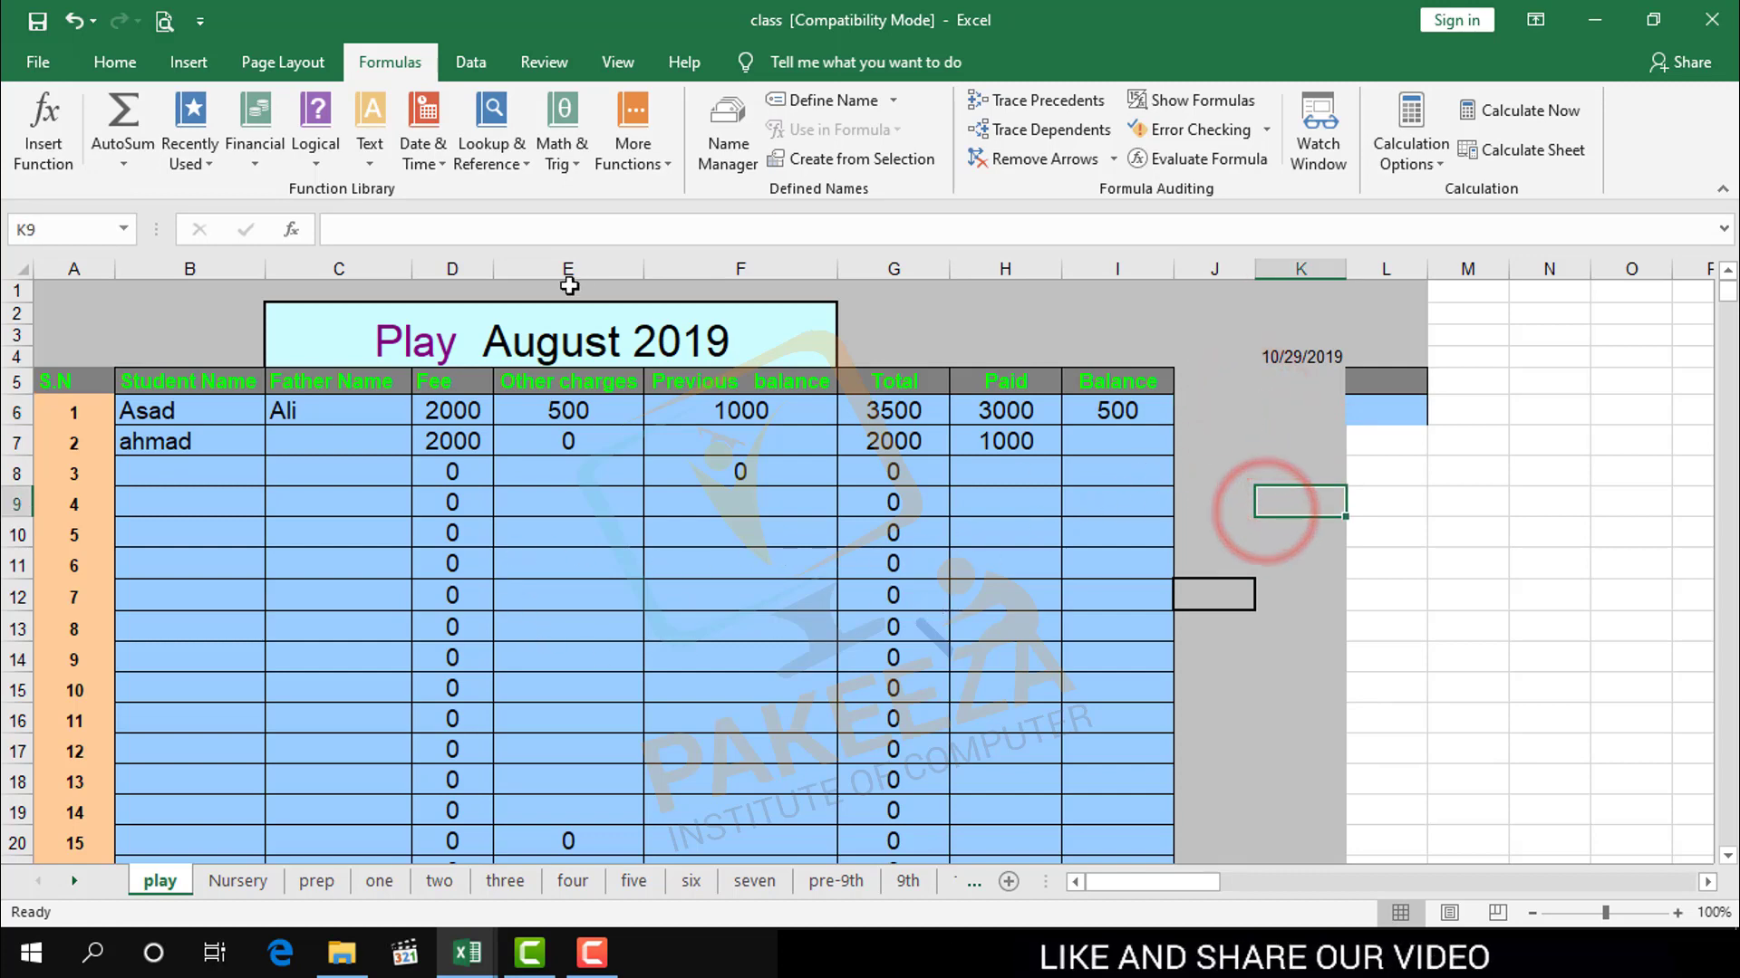
left_click(554, 12)
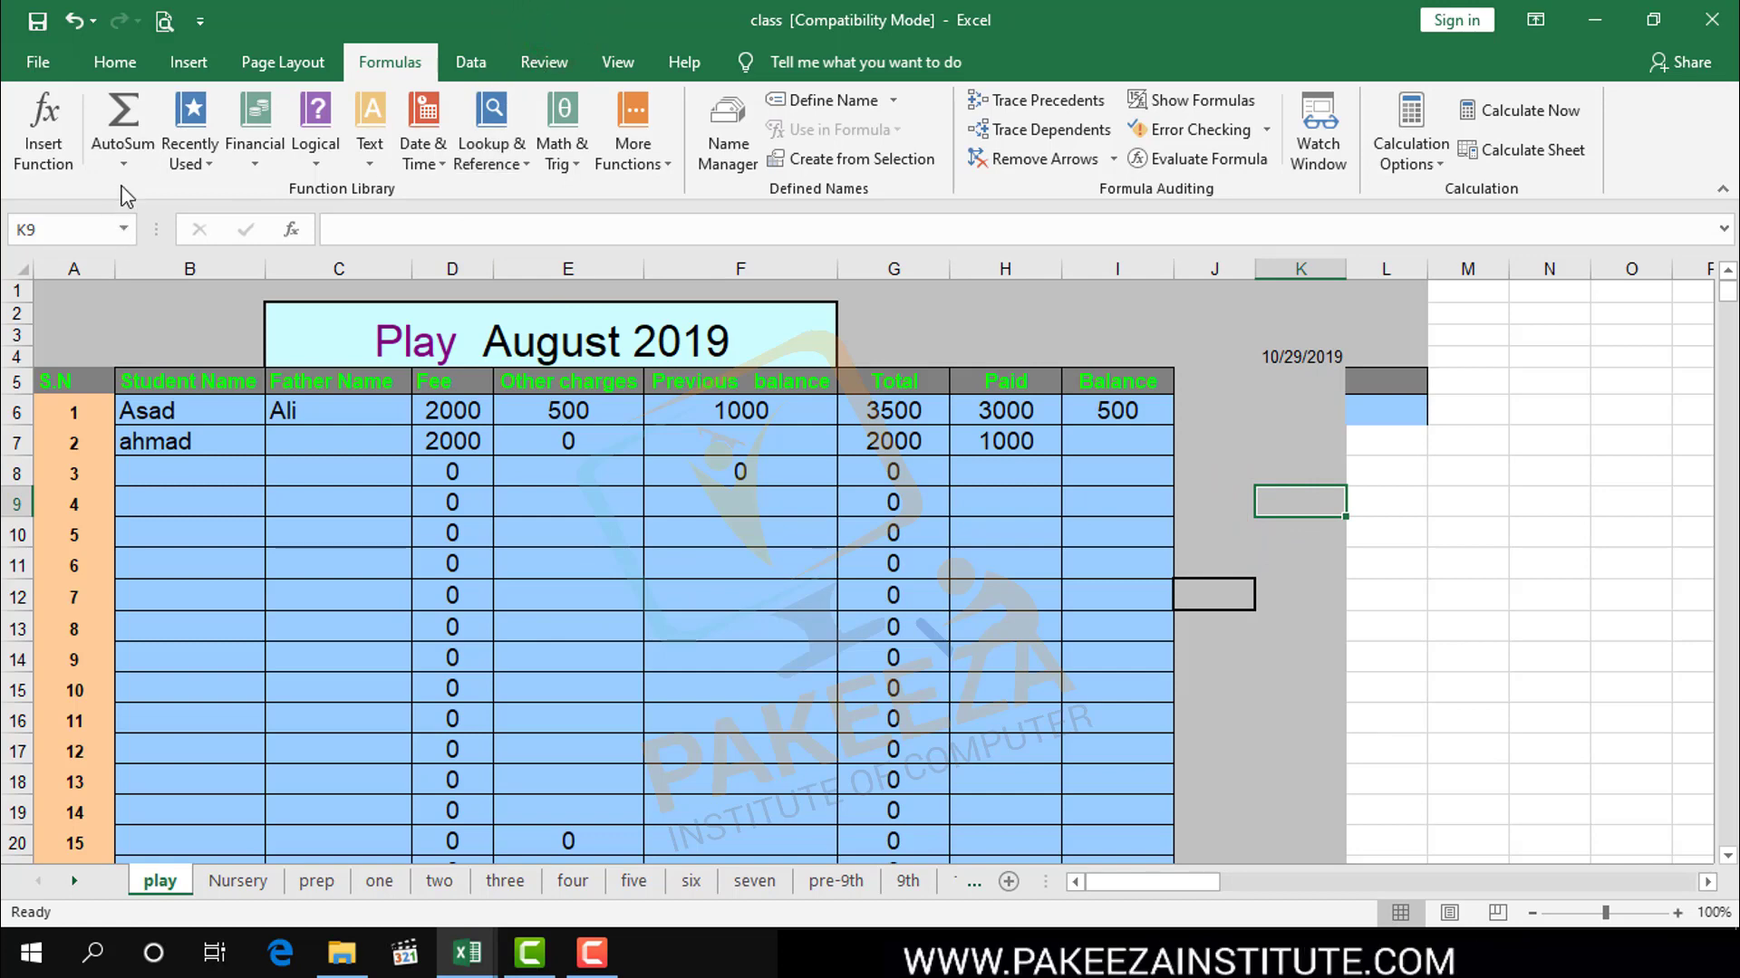
left_click(124, 161)
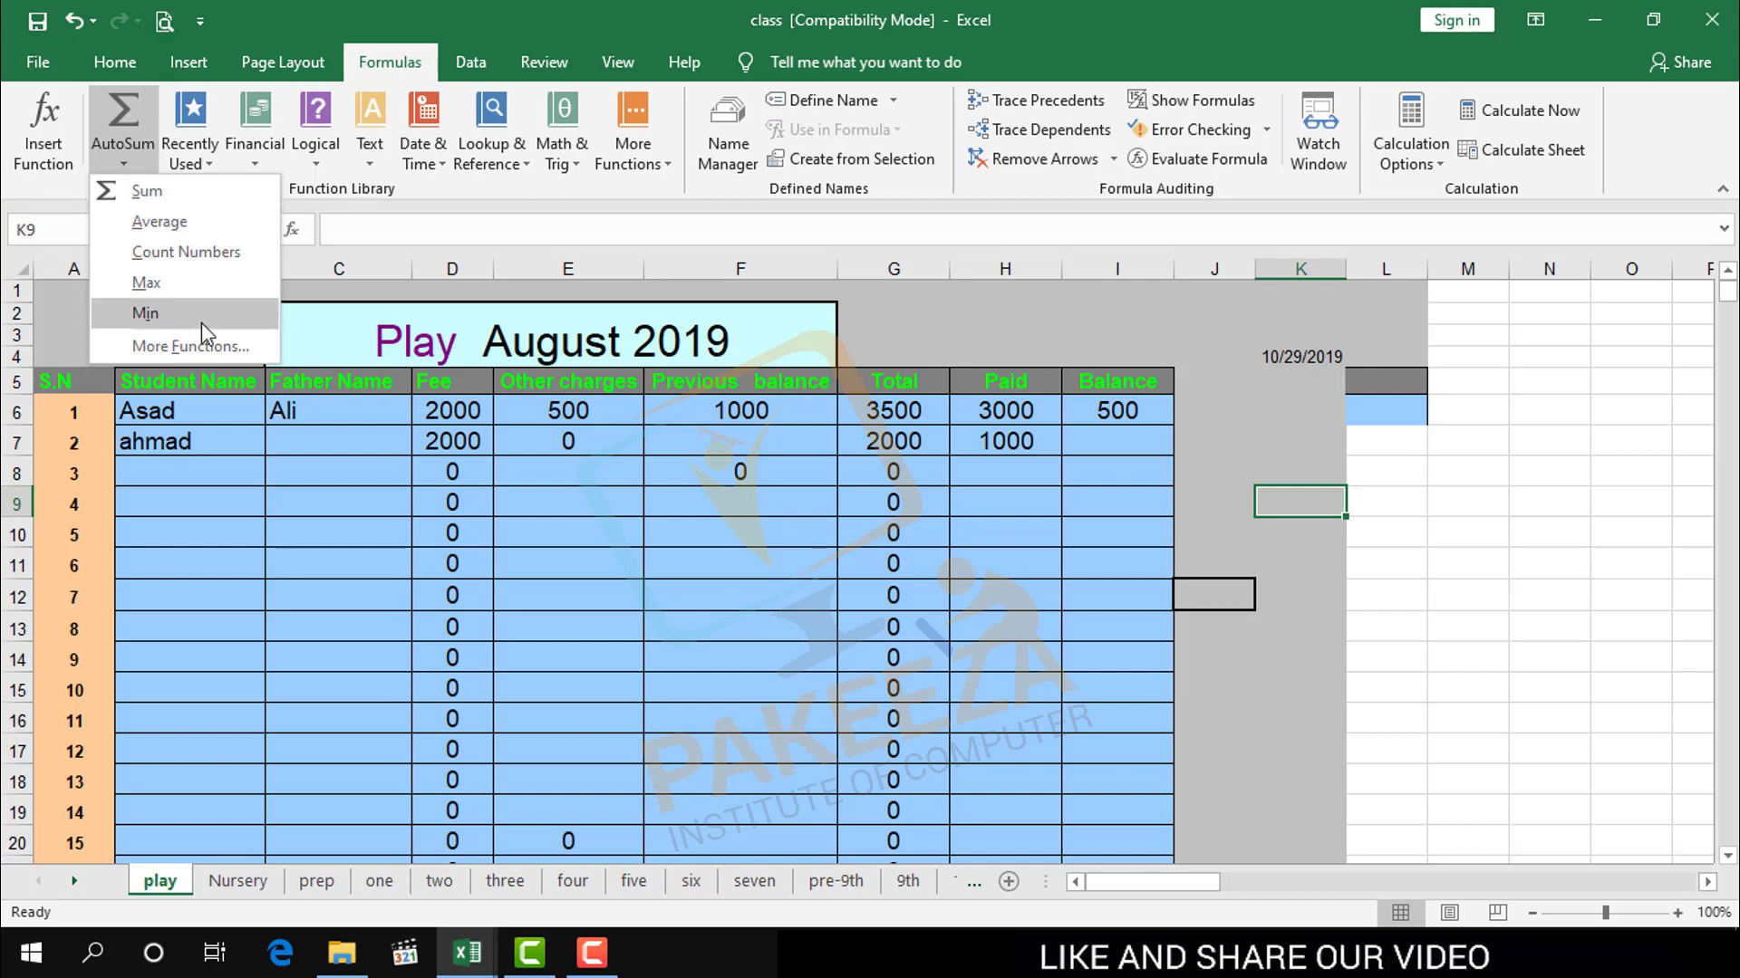
left_click(210, 349)
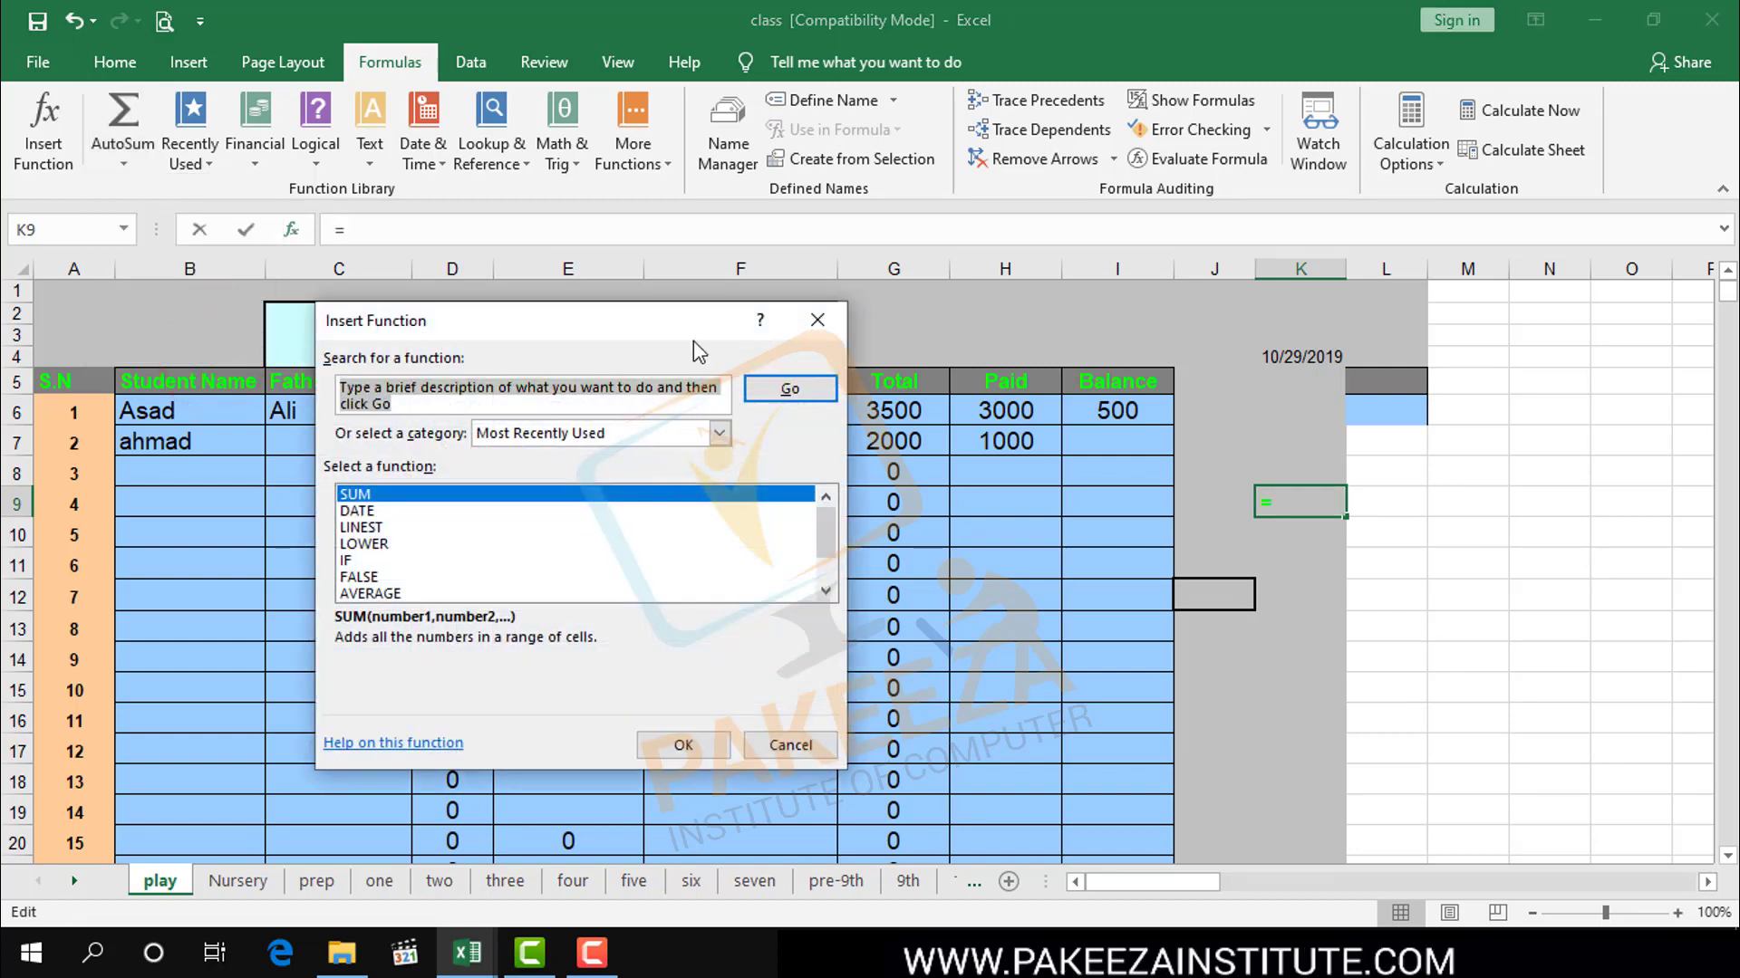
left_click(817, 319)
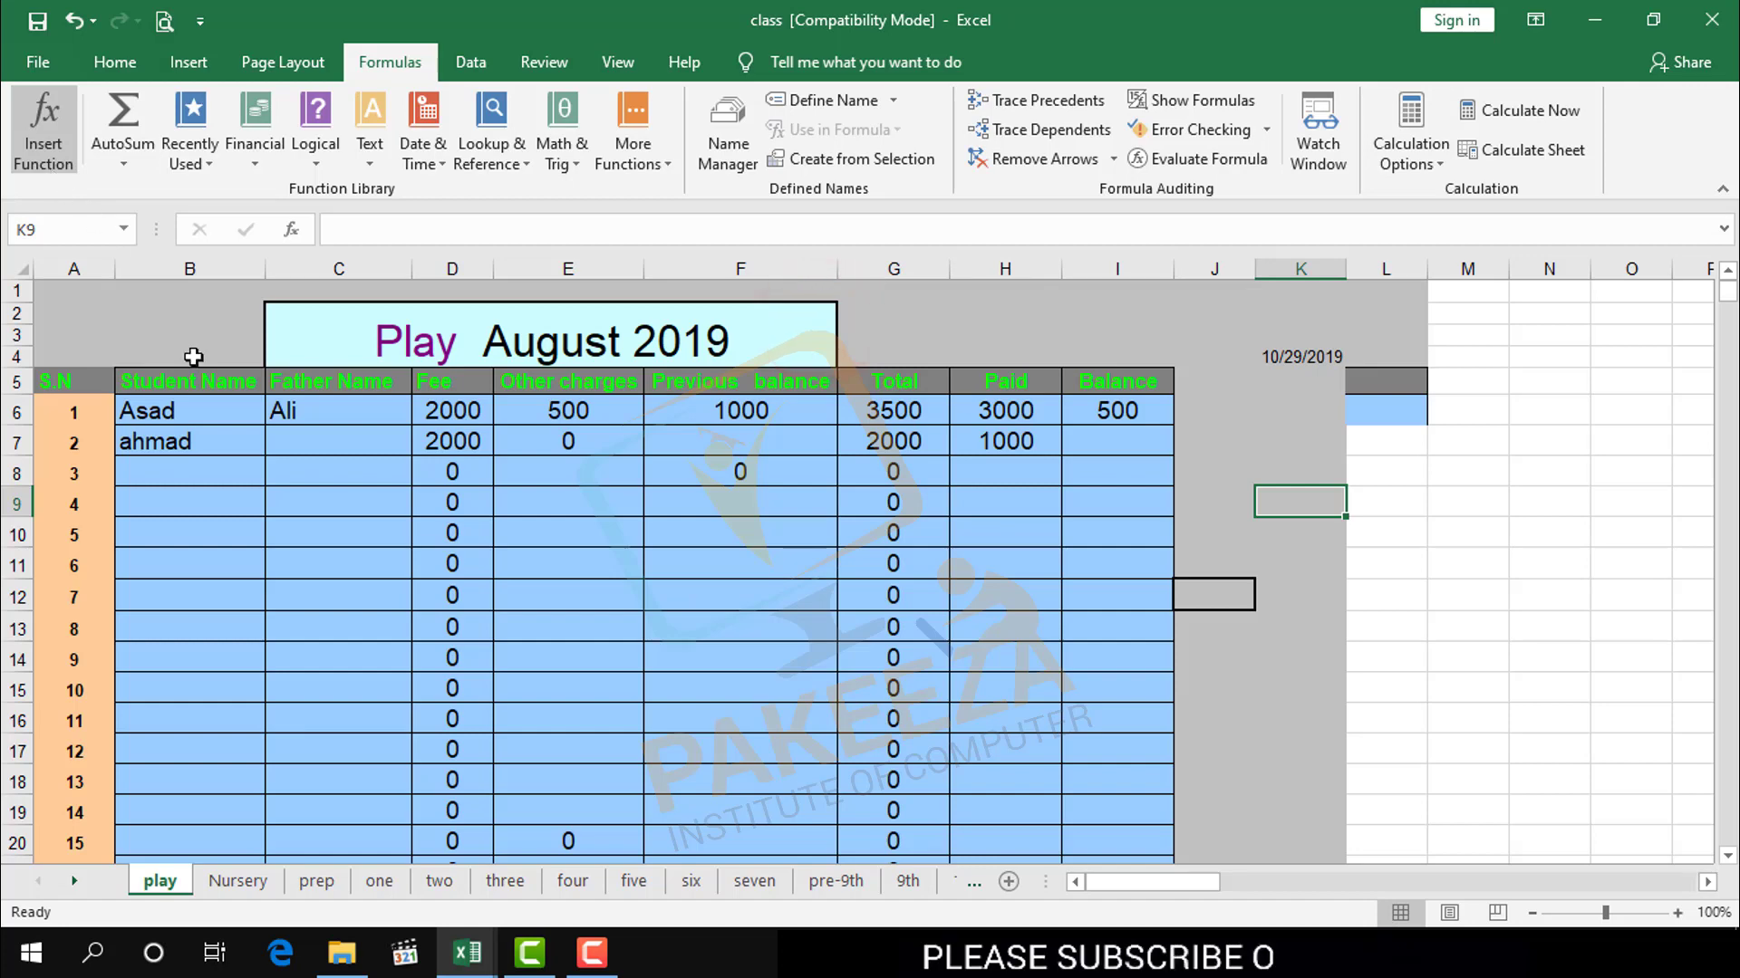
left_click(592, 952)
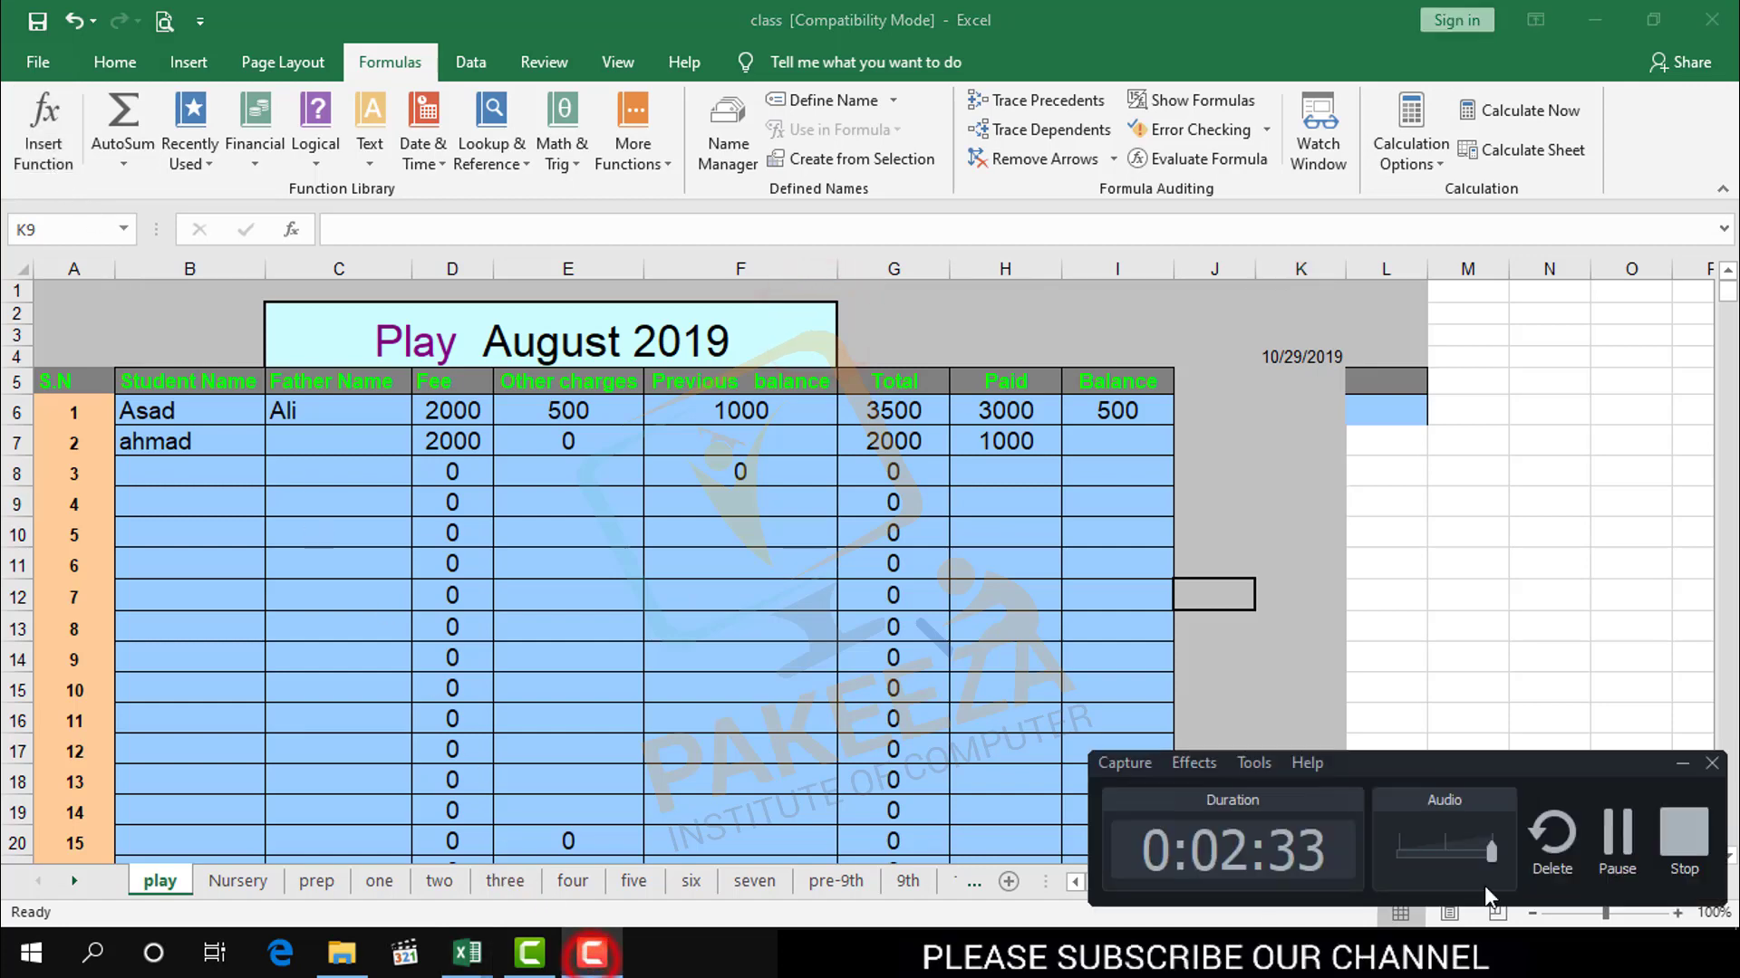
left_click(1620, 838)
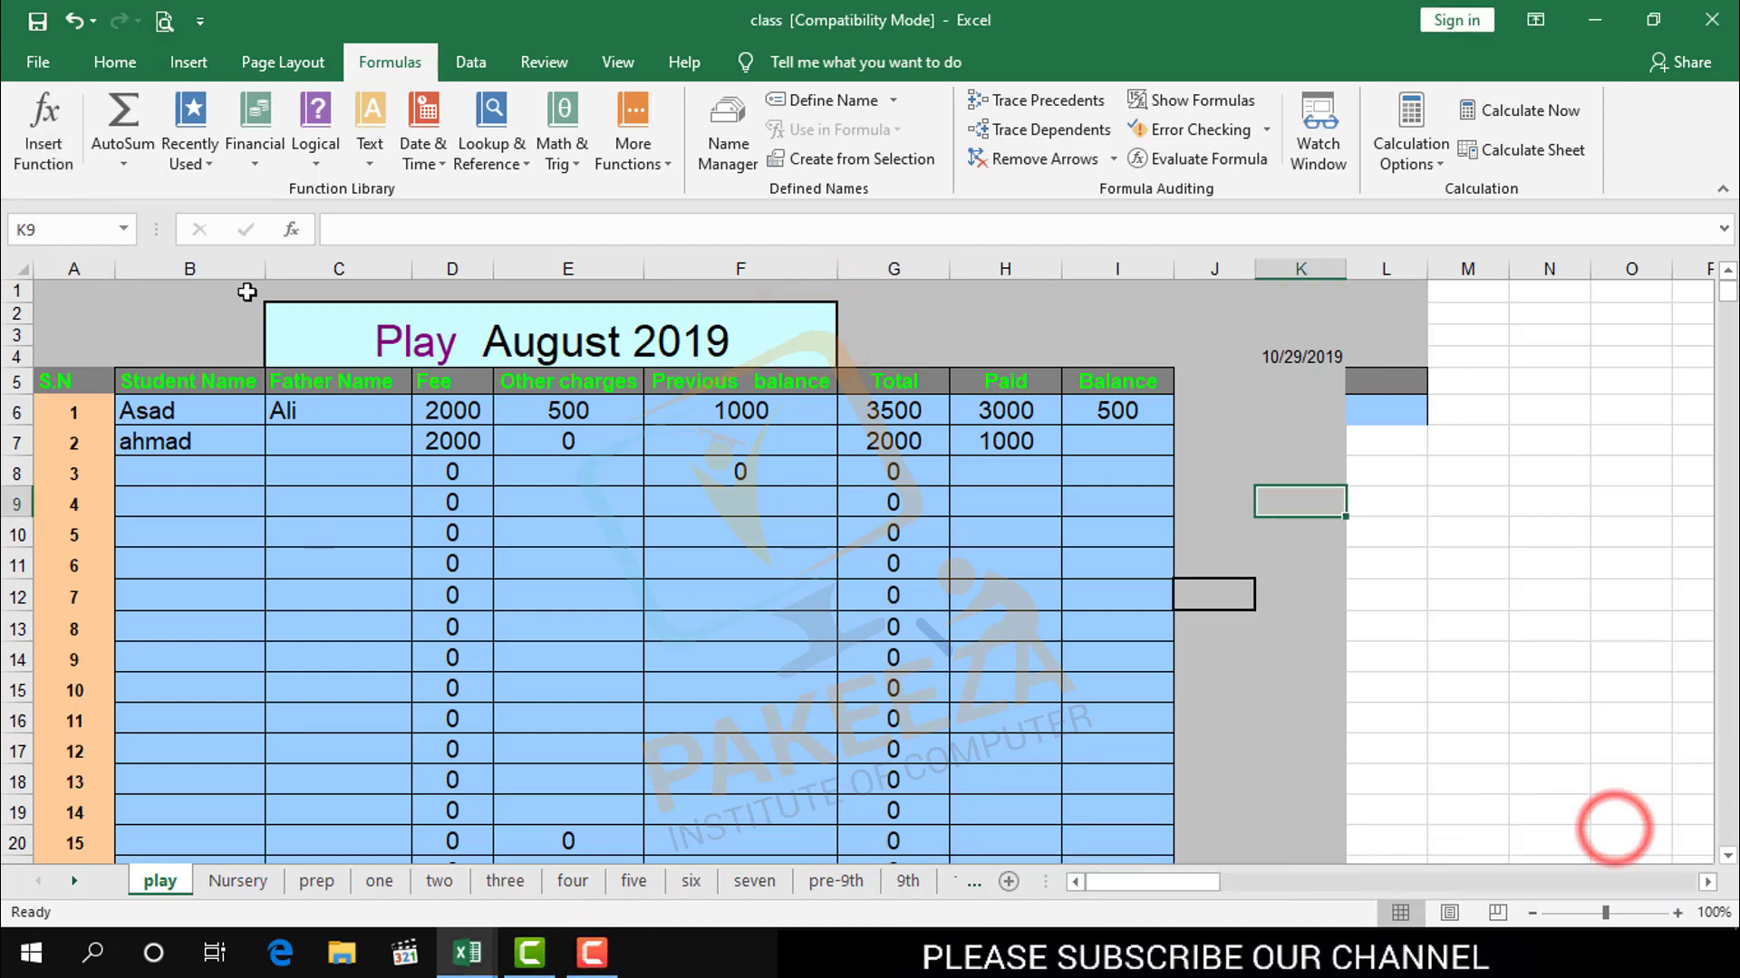
Step: Insert an AutoSum total of G9:J9 in cell K9
left_click(124, 164)
left_click(145, 185)
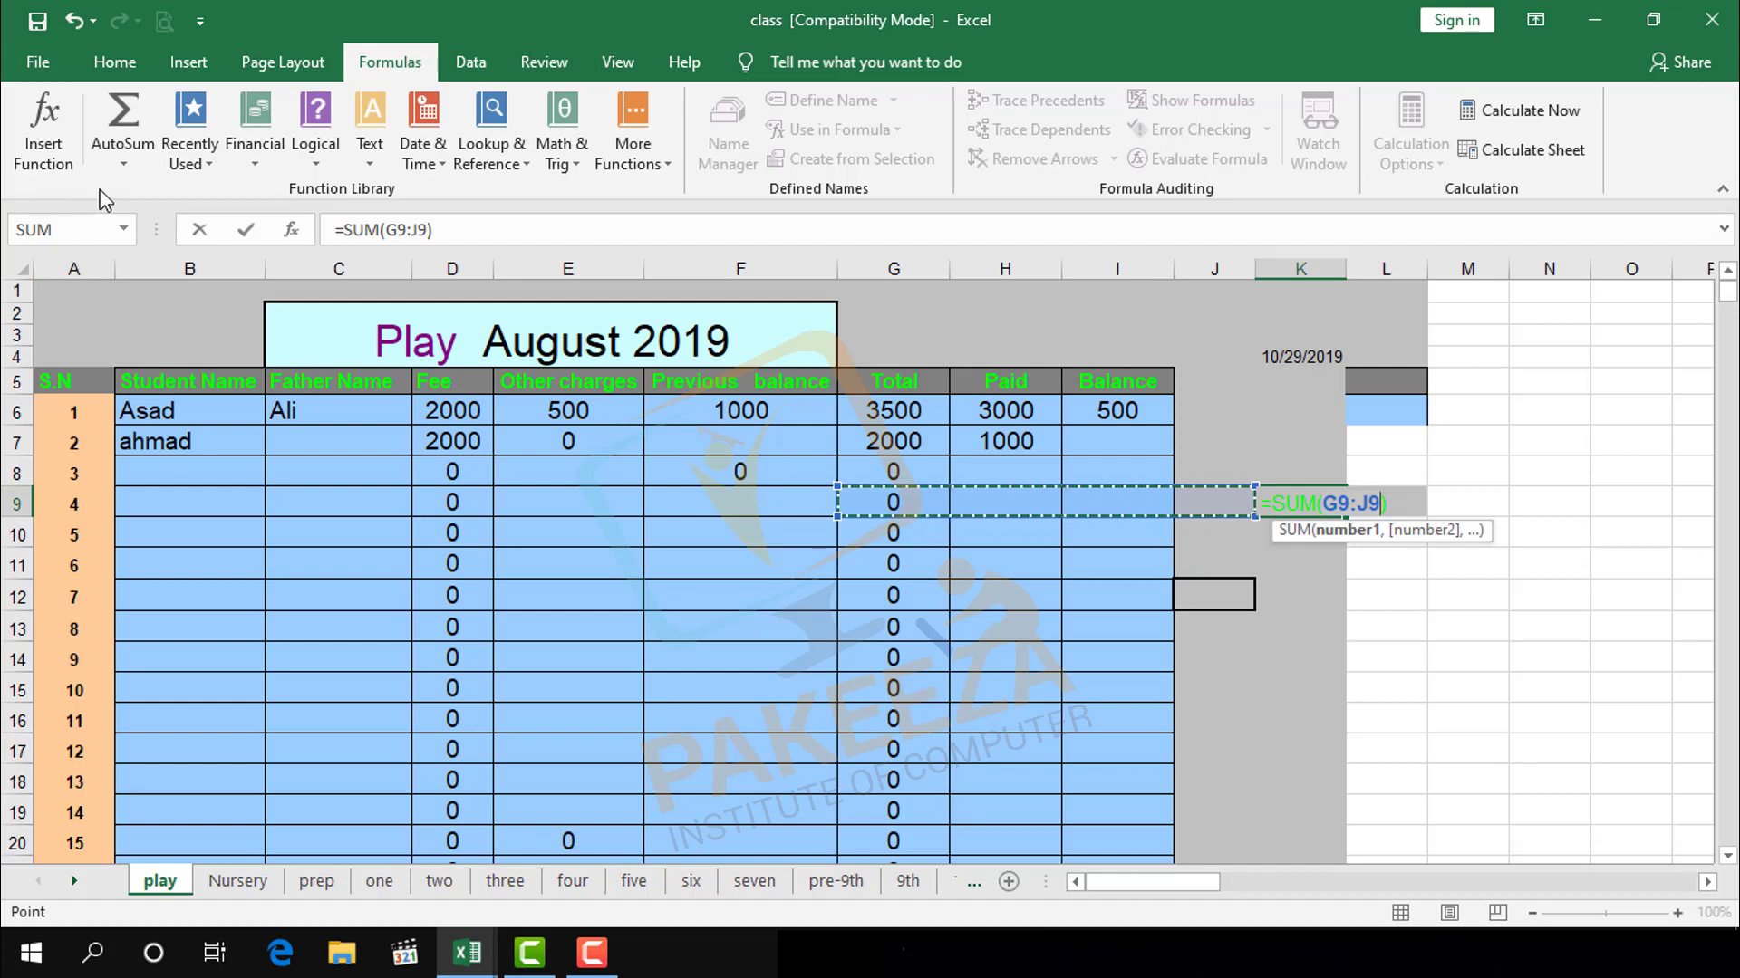
key("Return")
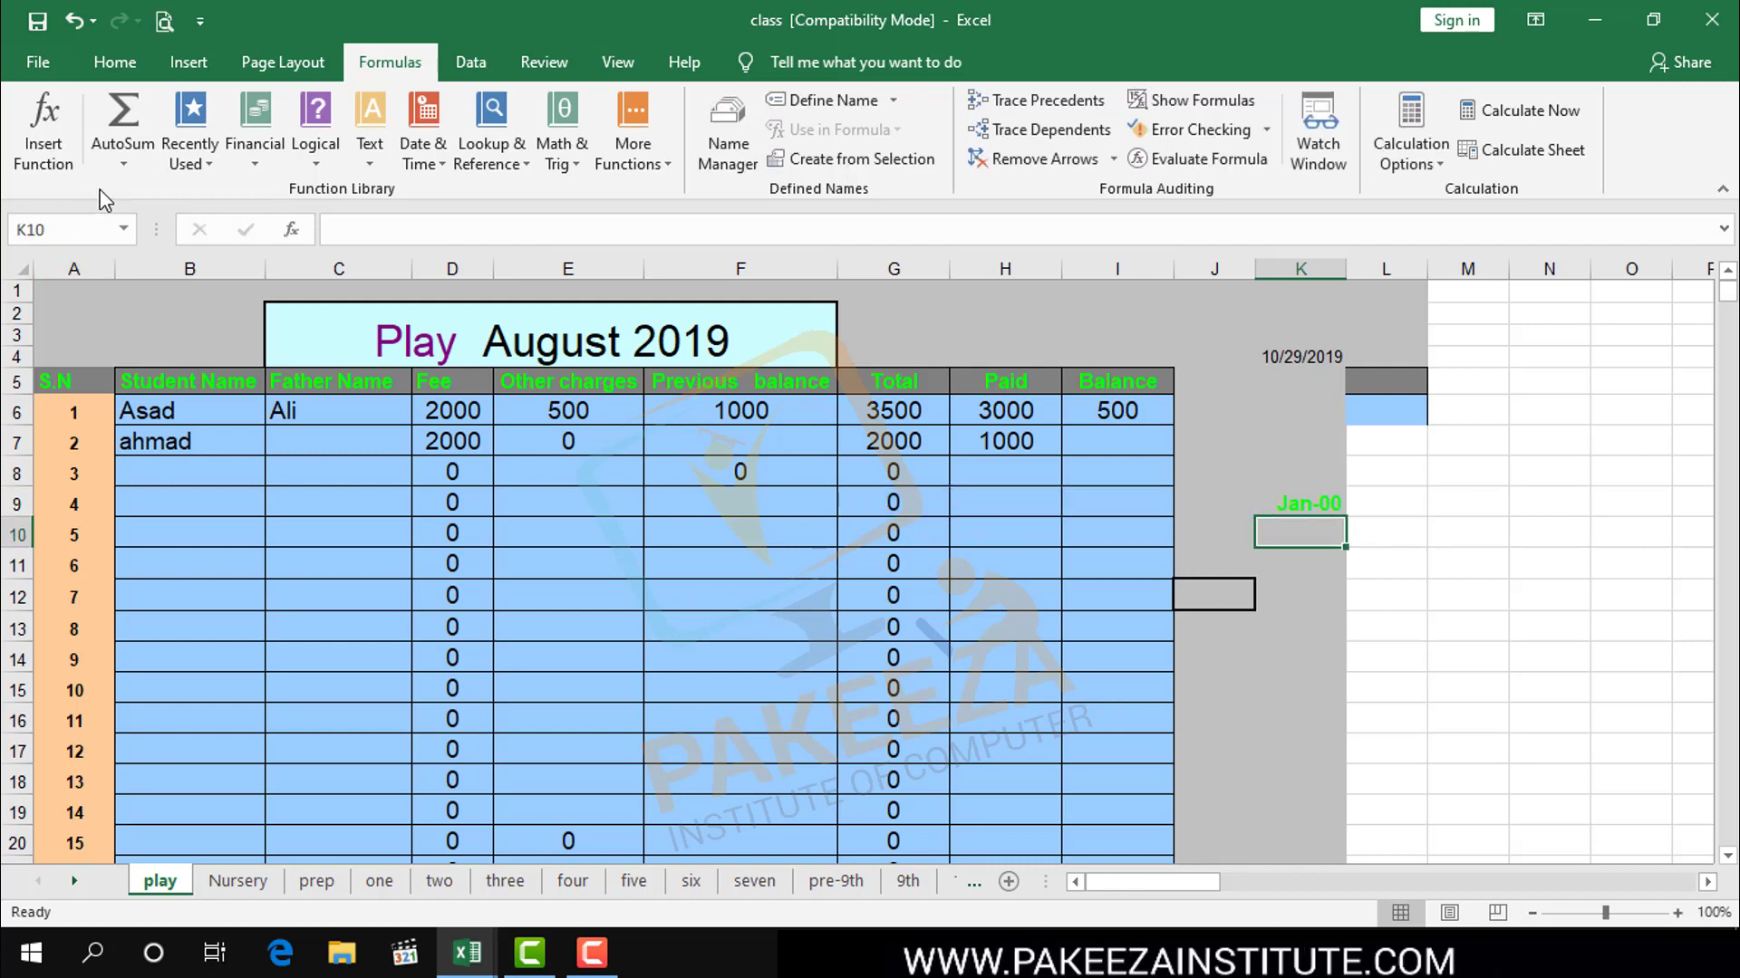
Step: Select cell K12 and look through the recently used functions and the full list of Financial functions
left_click(1294, 593)
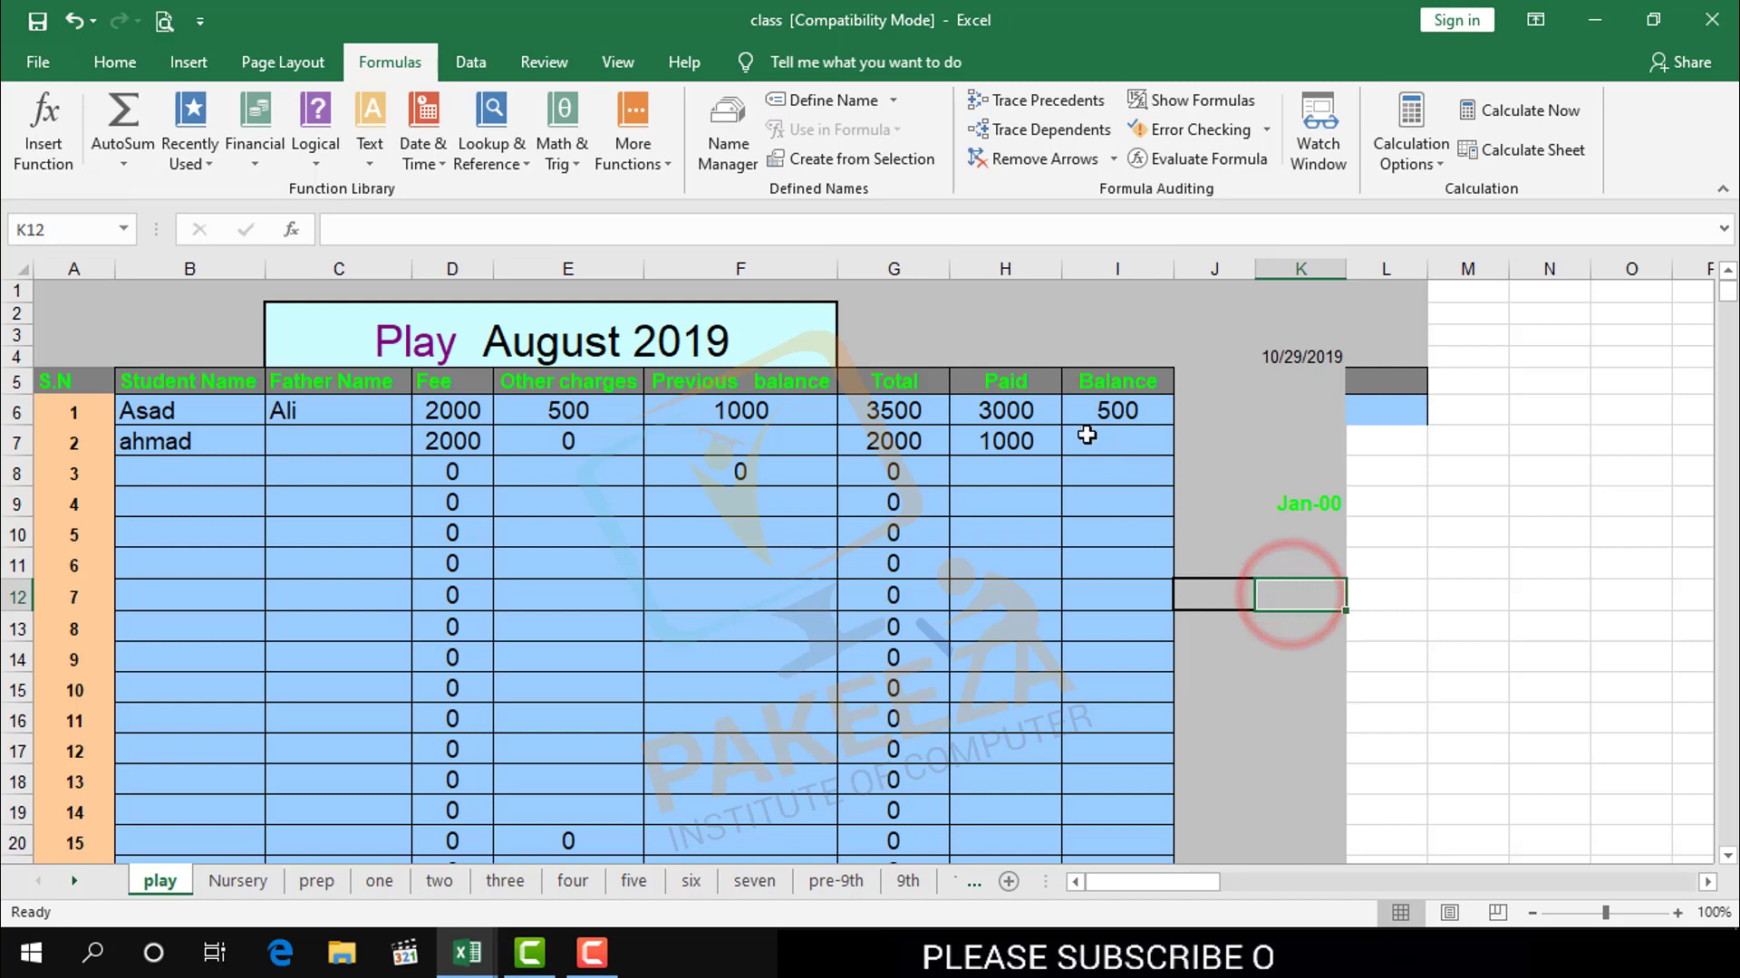
left_click(211, 172)
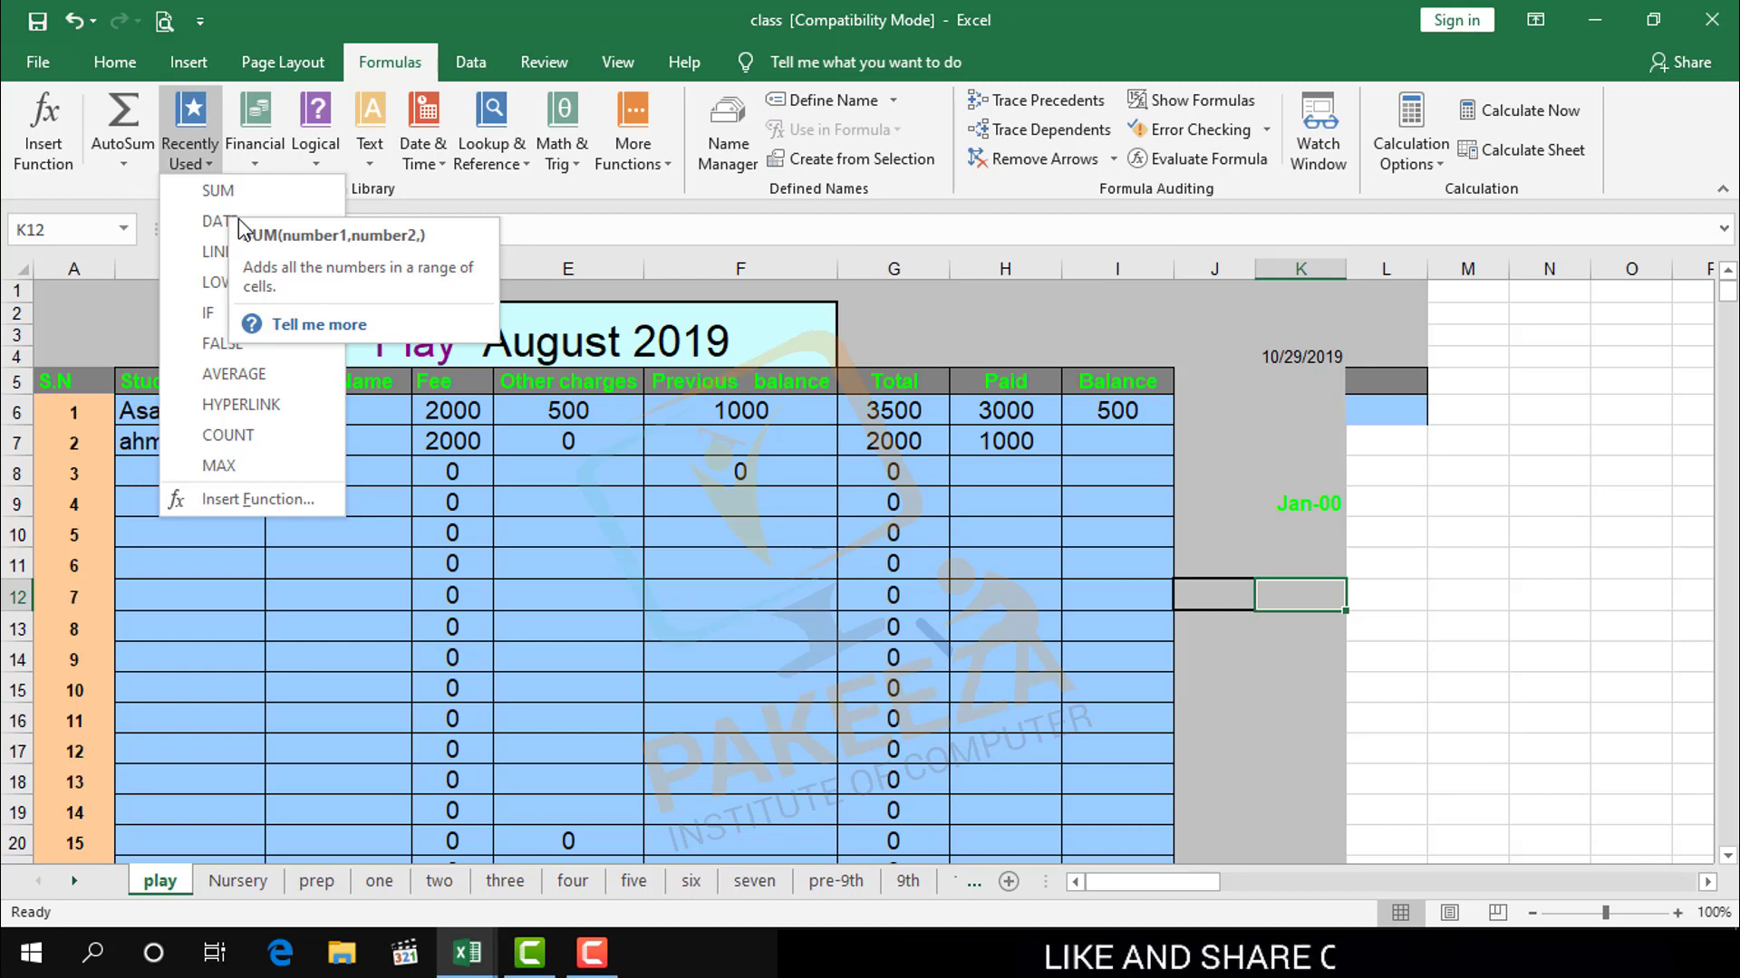
left_click(1157, 513)
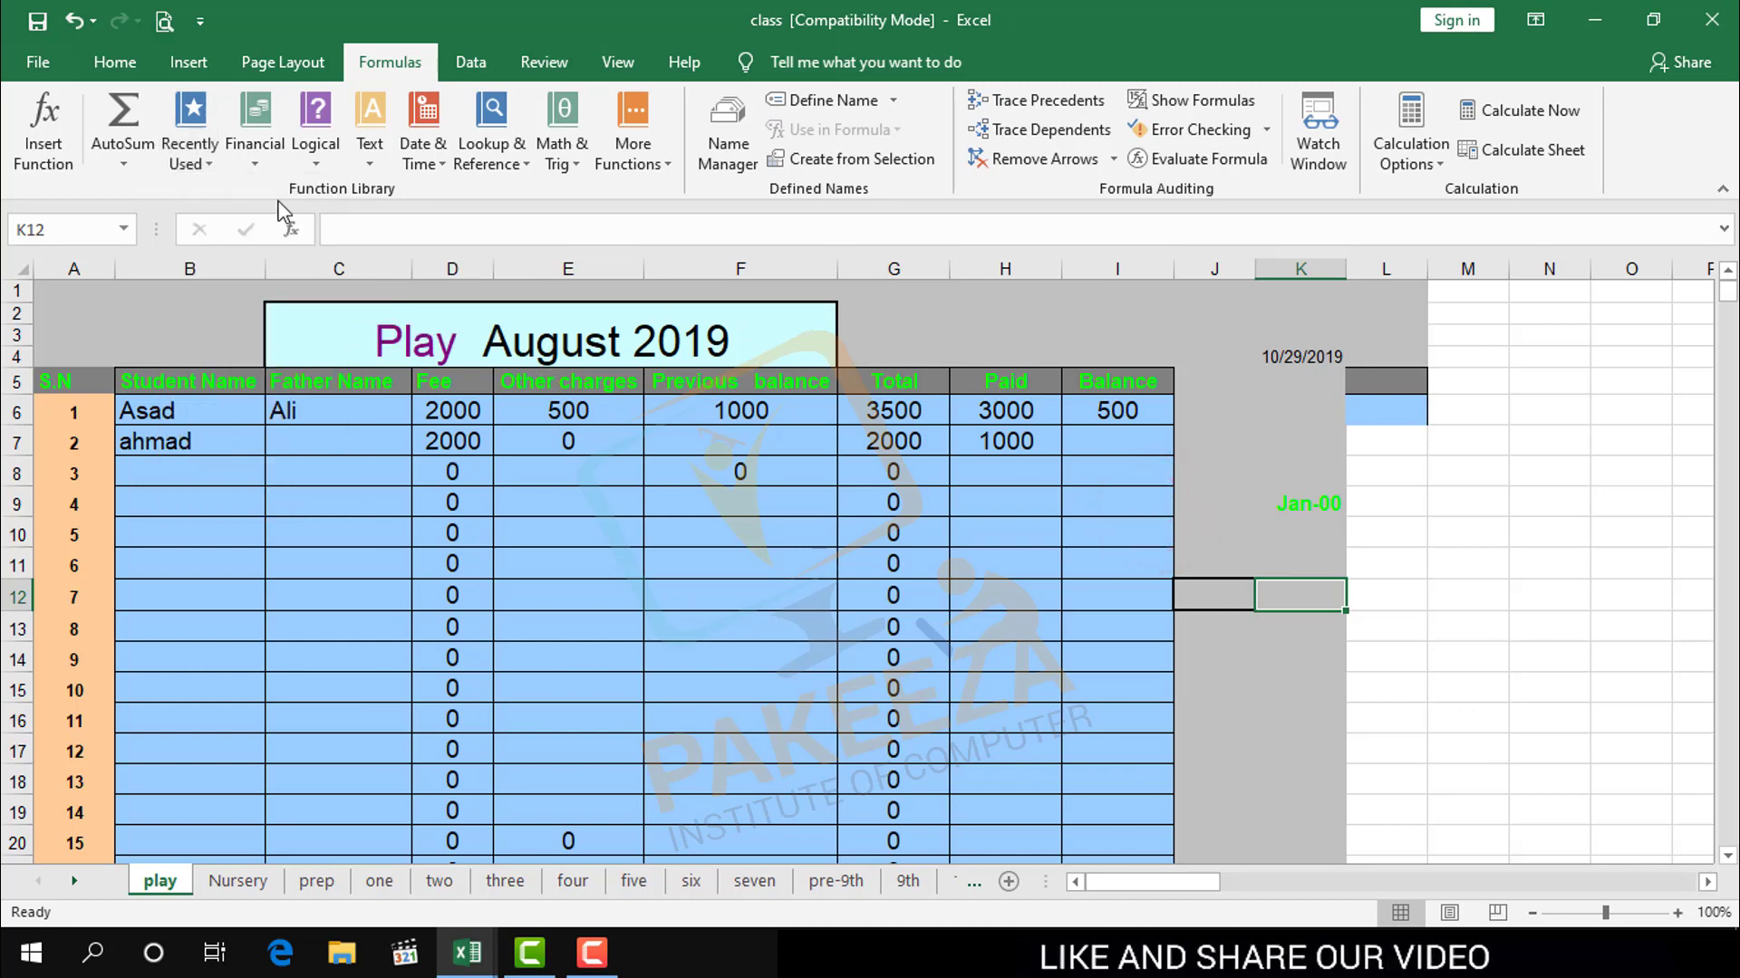
left_click(254, 166)
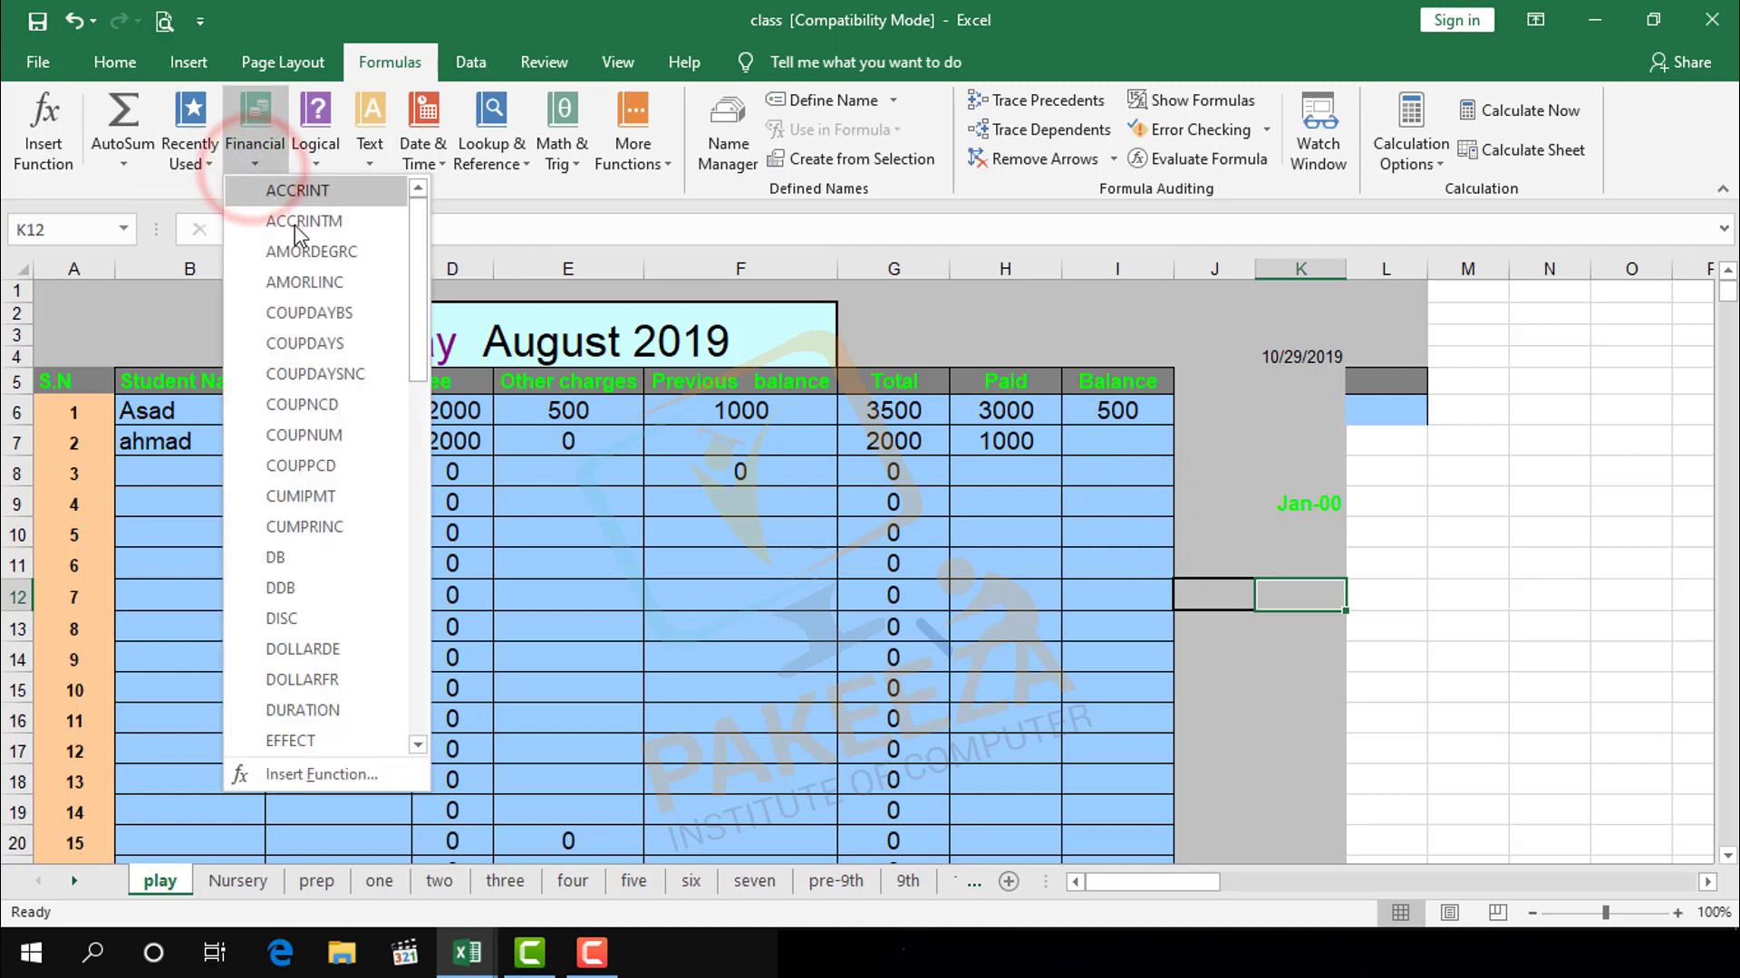
scroll(312, 326, "down", 6)
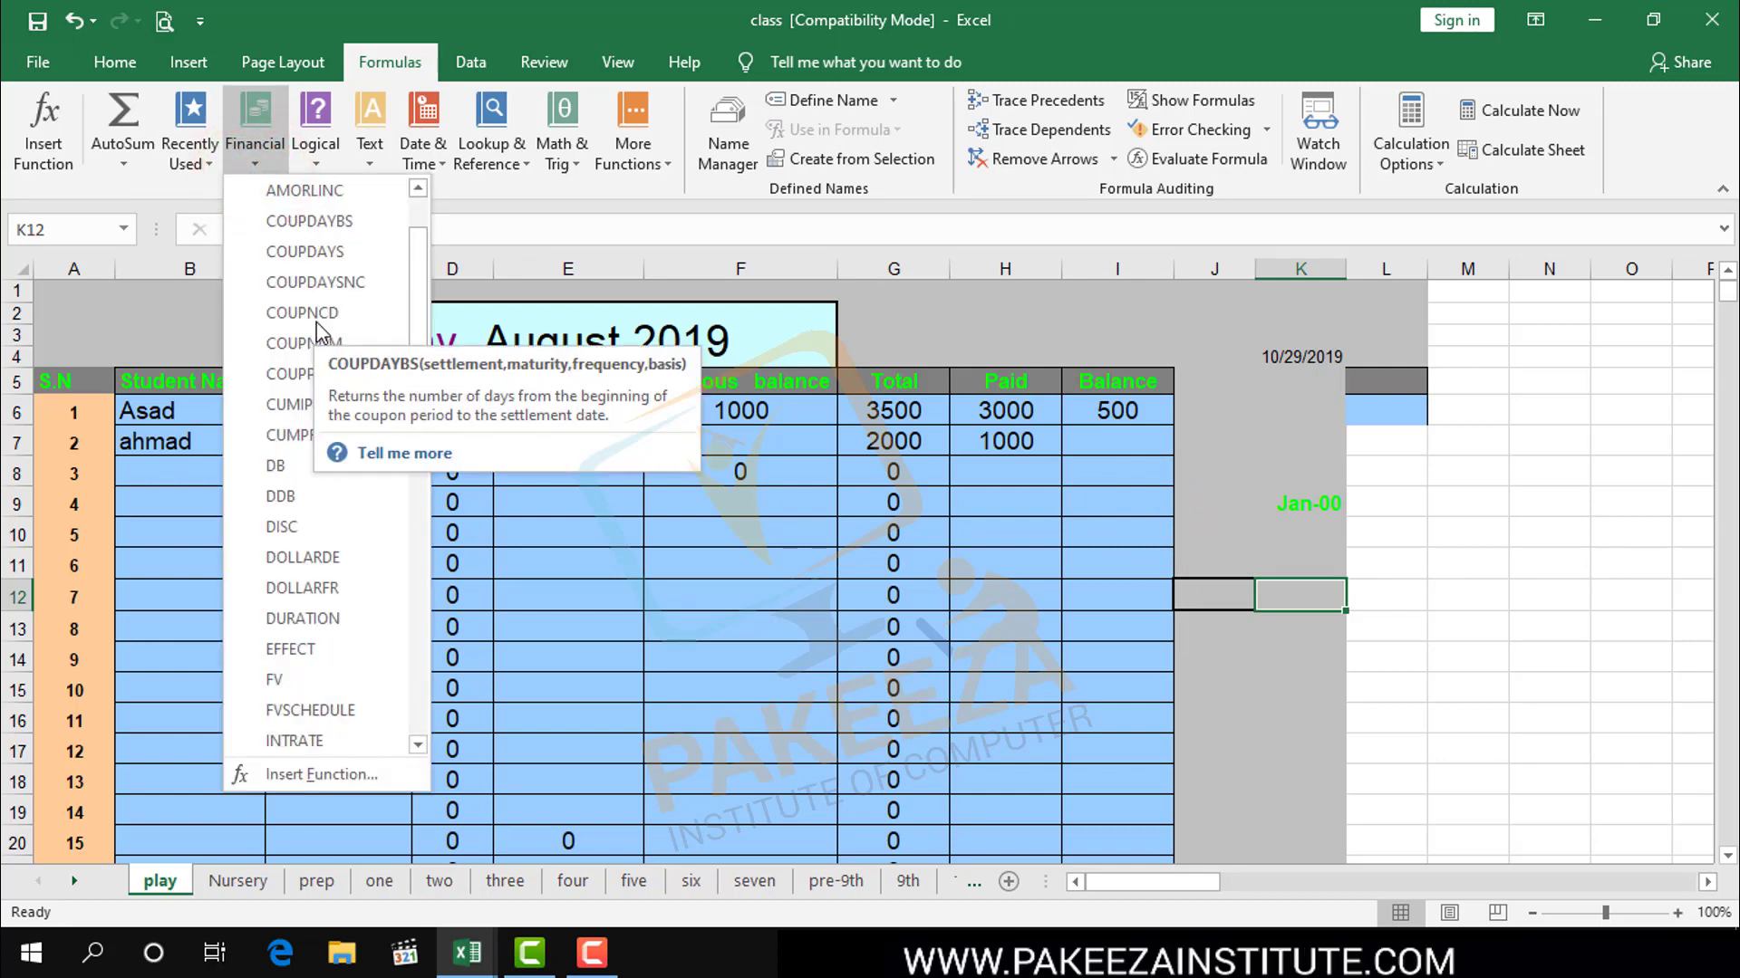
scroll(317, 331, "down", 7)
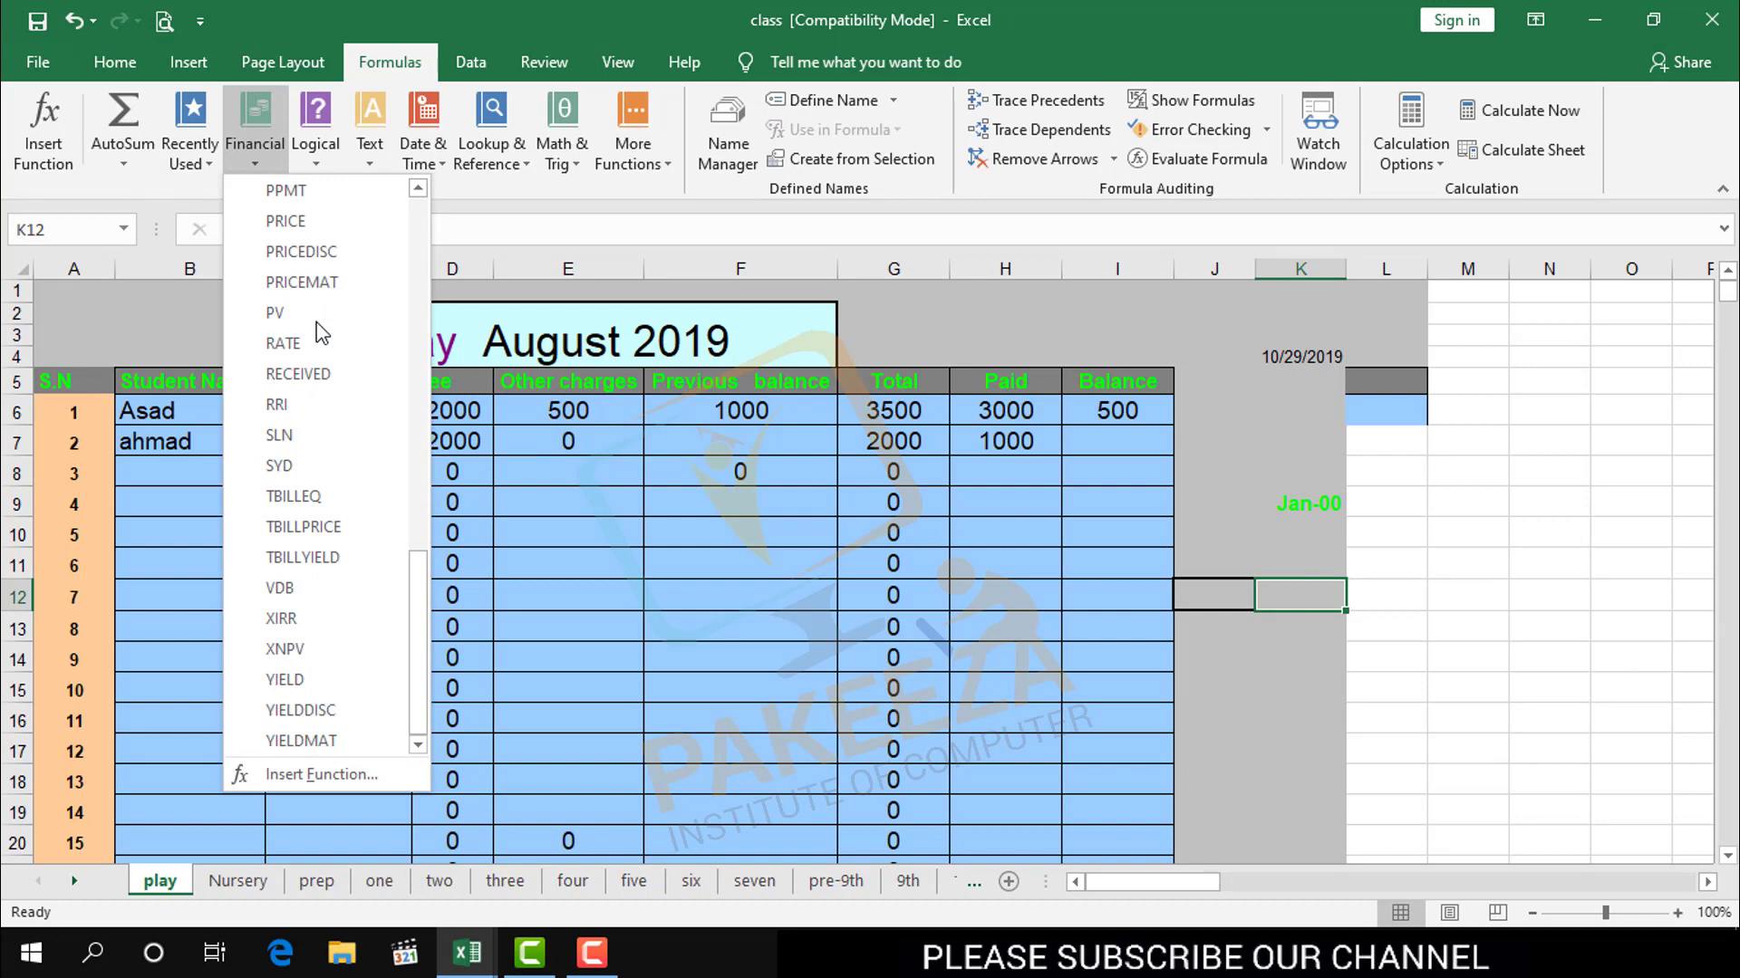
scroll(319, 333, "up", 1)
scroll(317, 330, "up", 11)
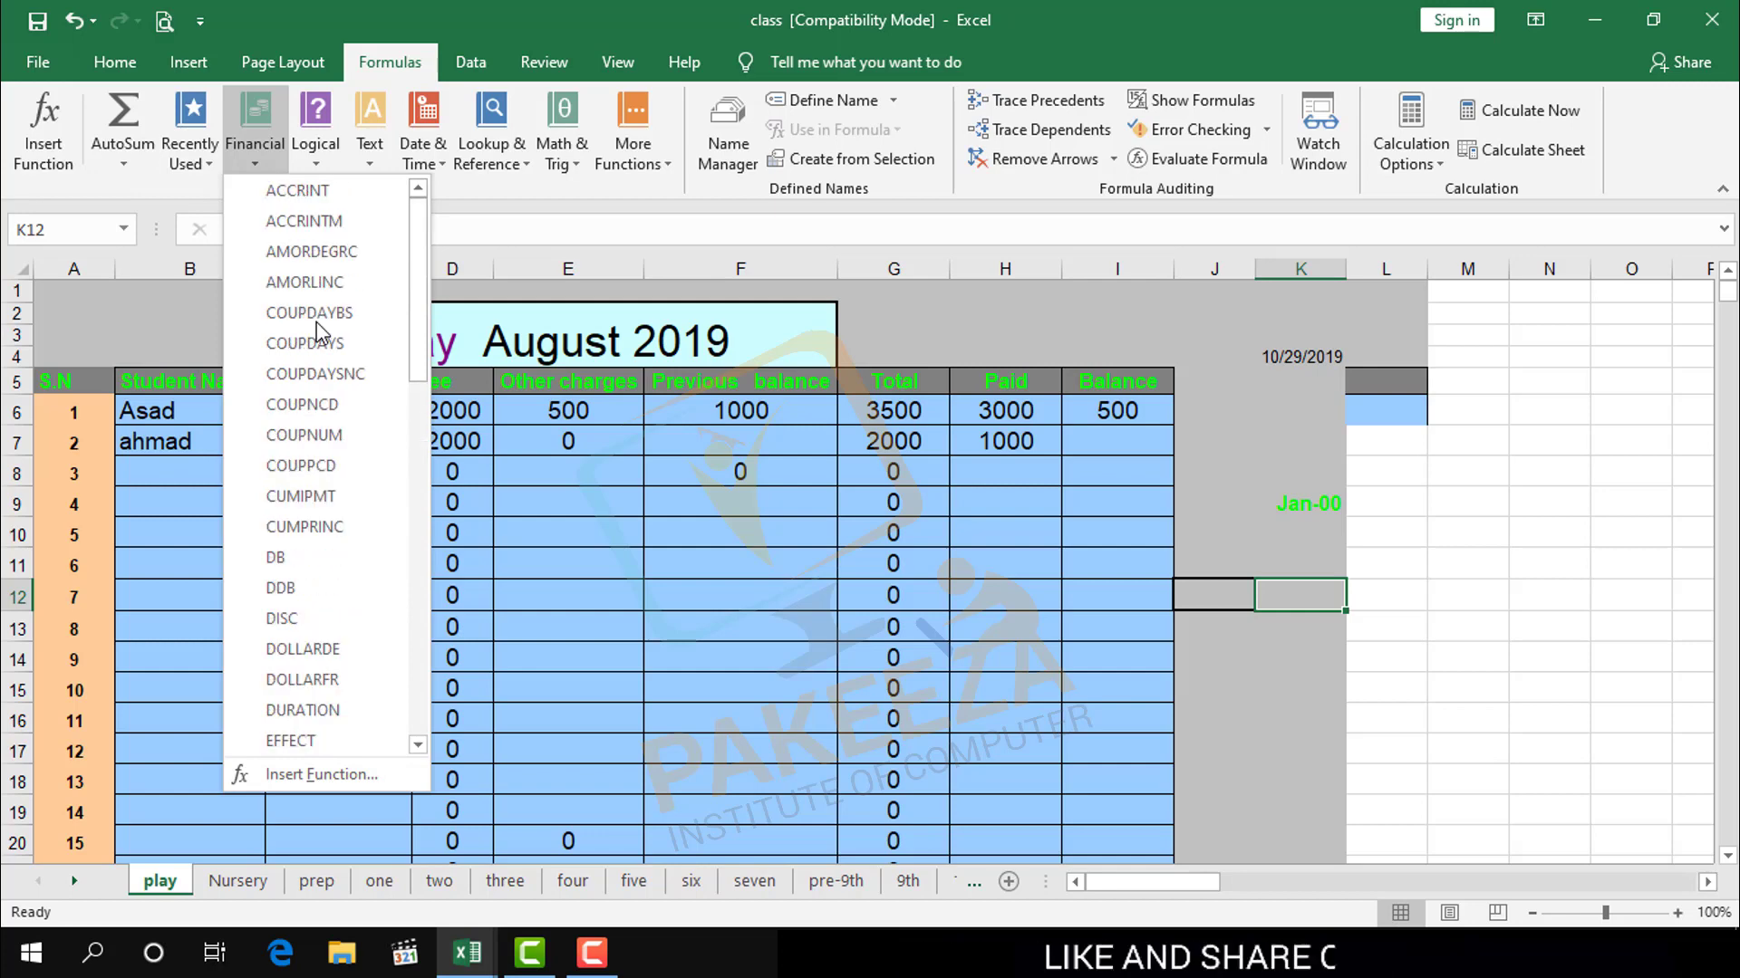
left_click(492, 223)
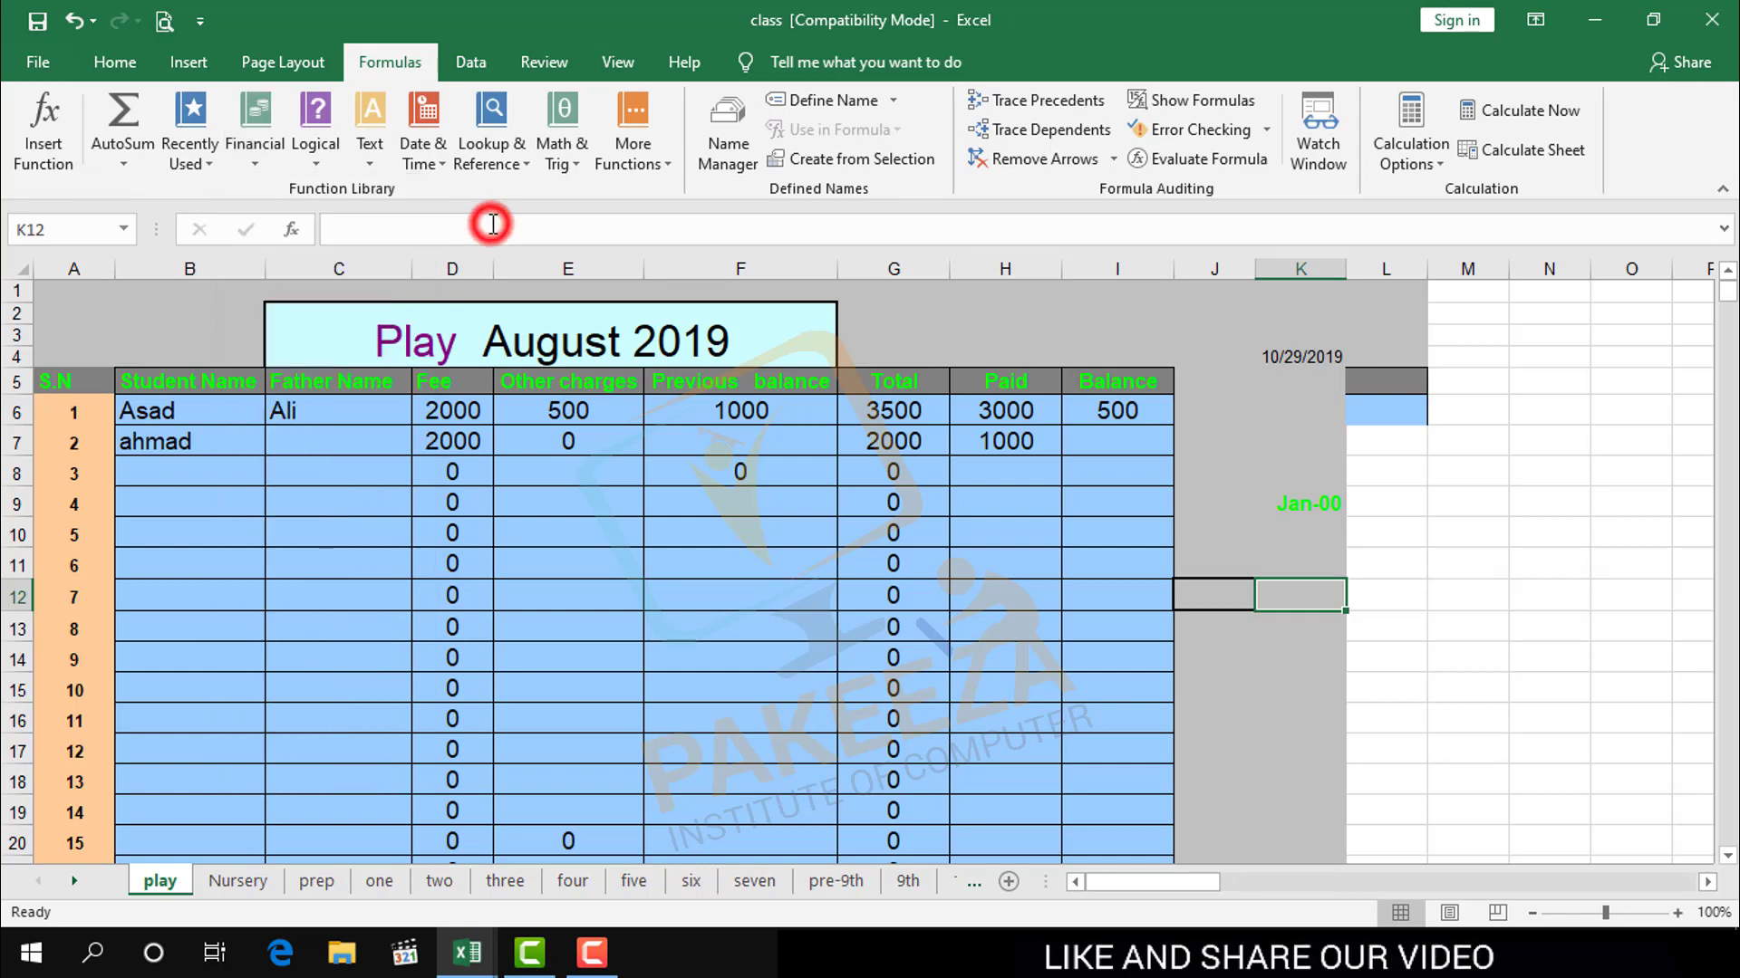
Step: Look over the available Logical functions and Text functions without inserting any
left_click(314, 166)
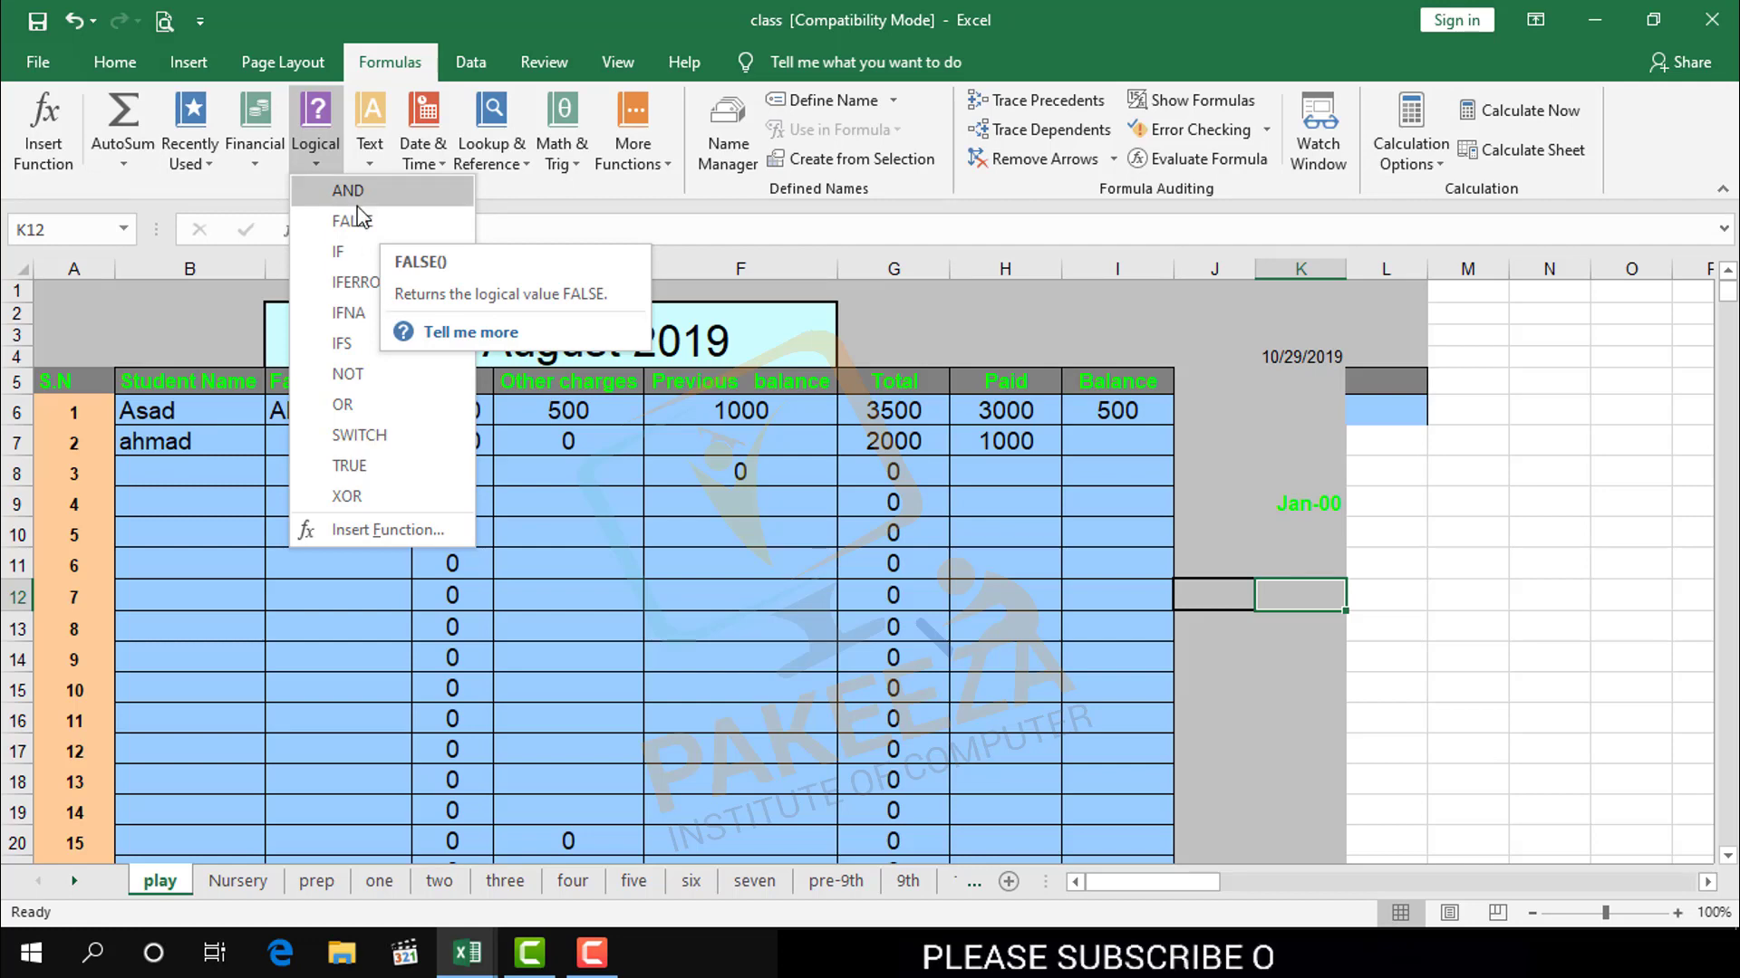
left_click(528, 16)
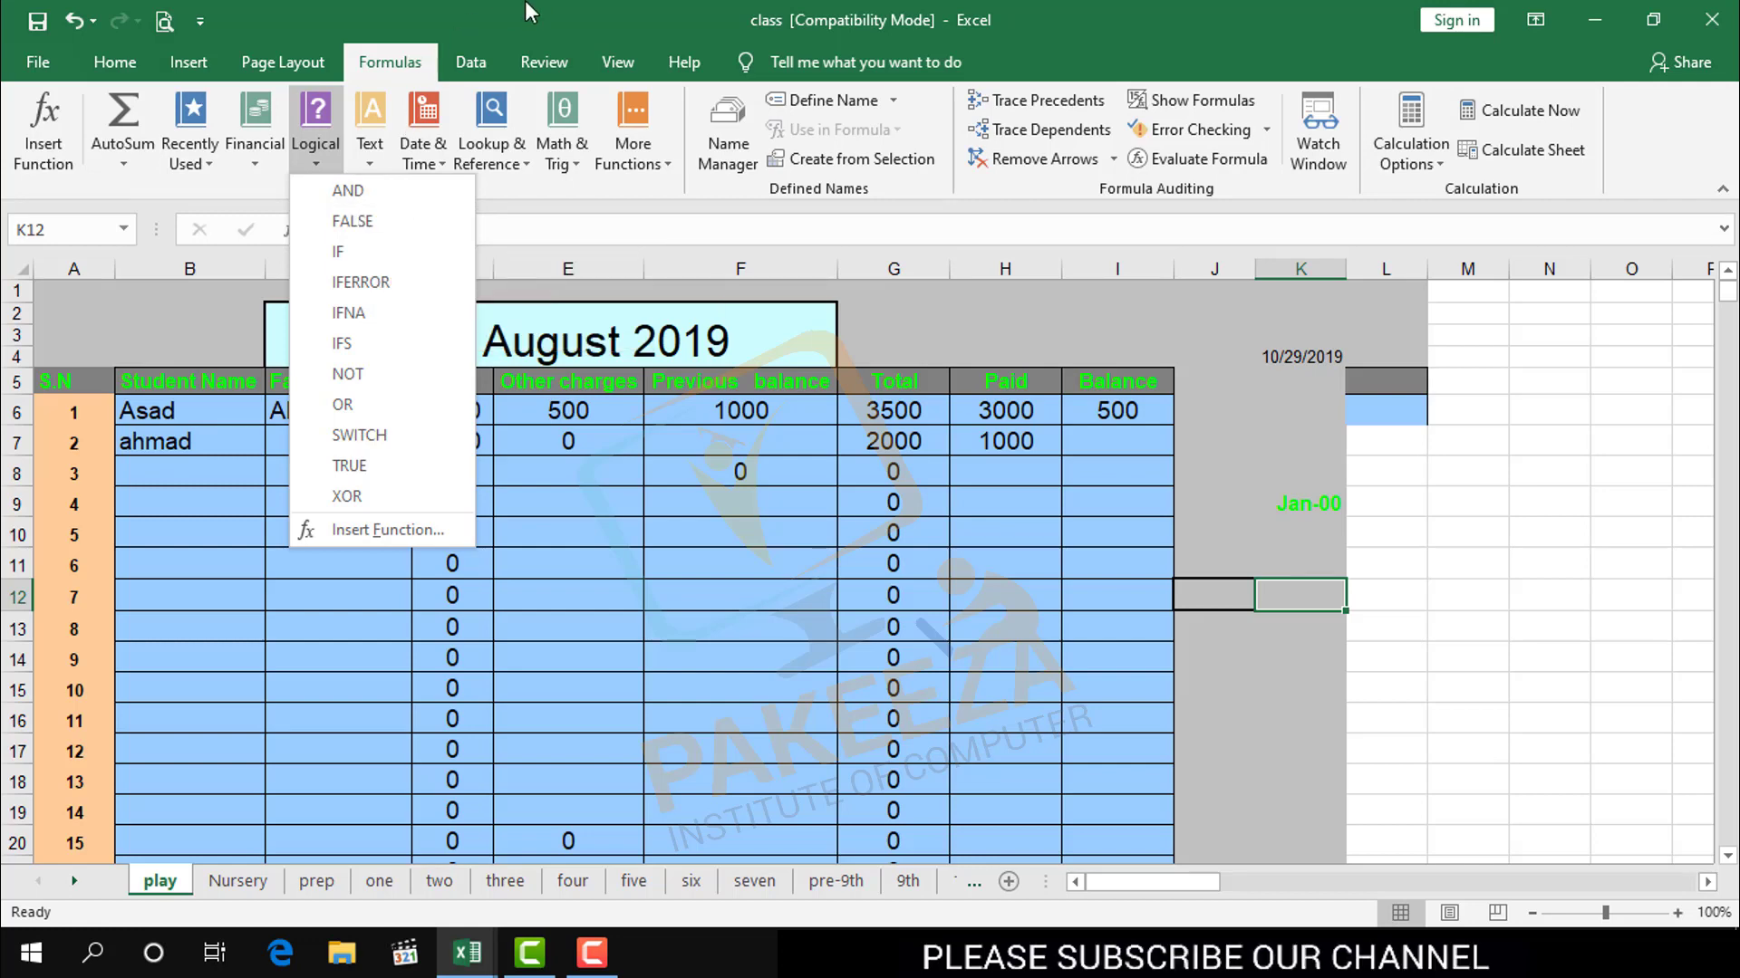
left_click(367, 161)
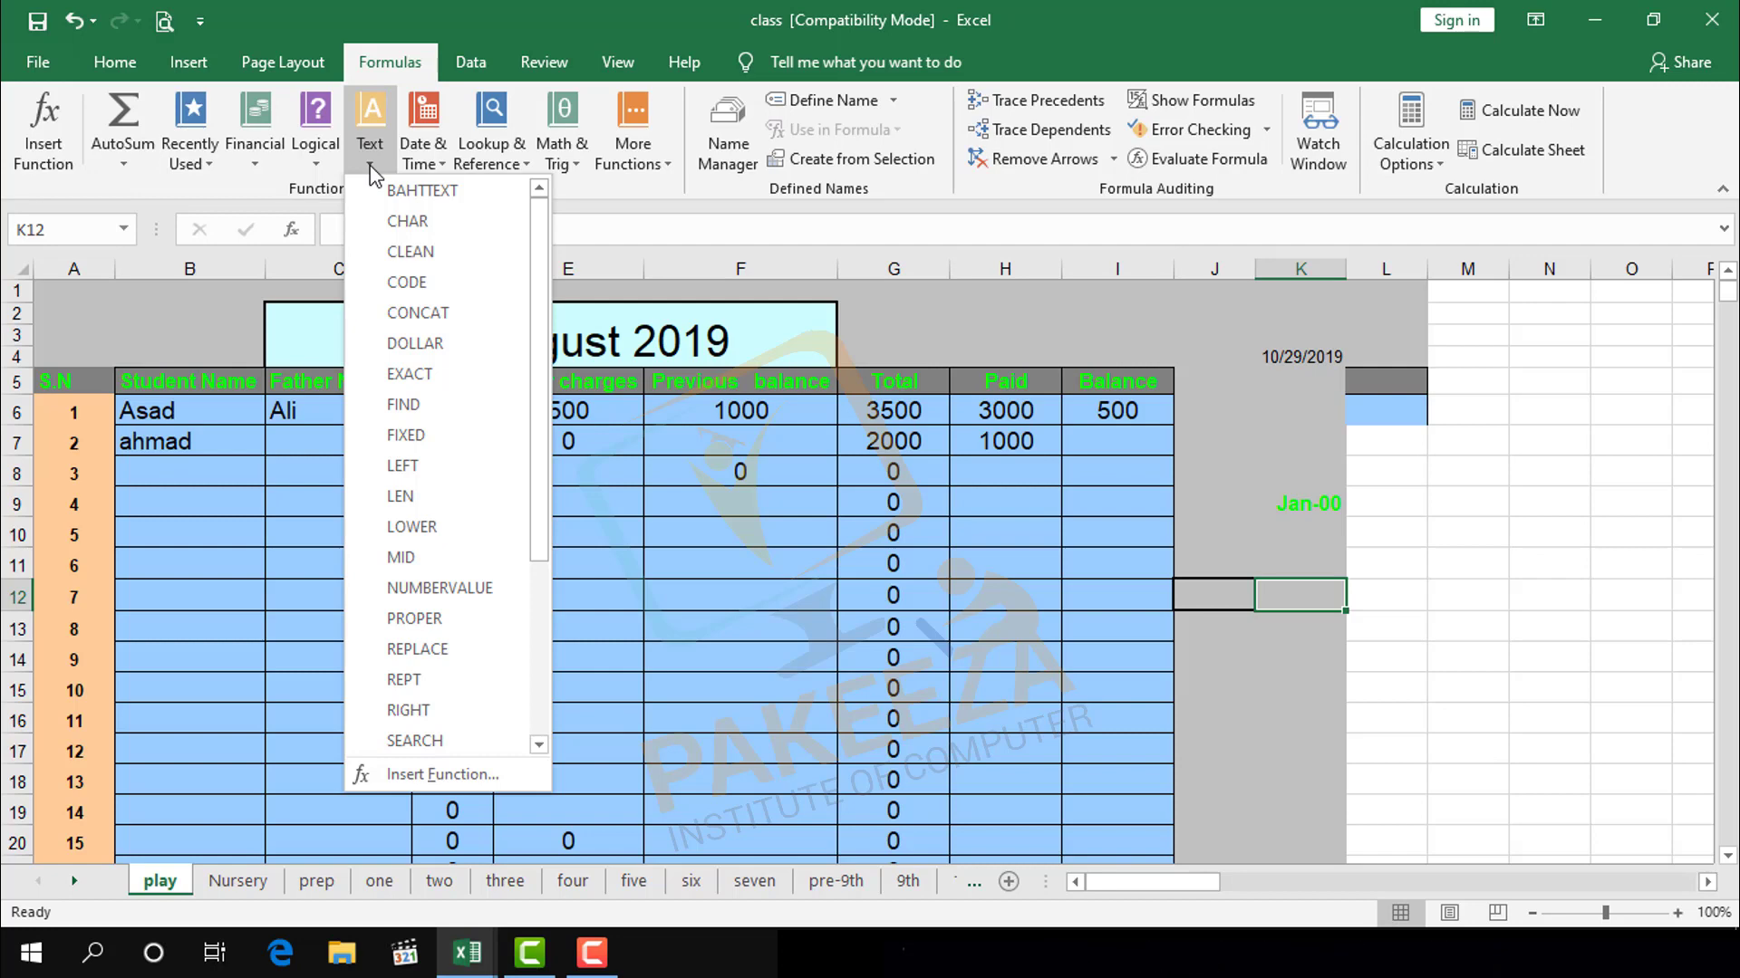
left_click(756, 20)
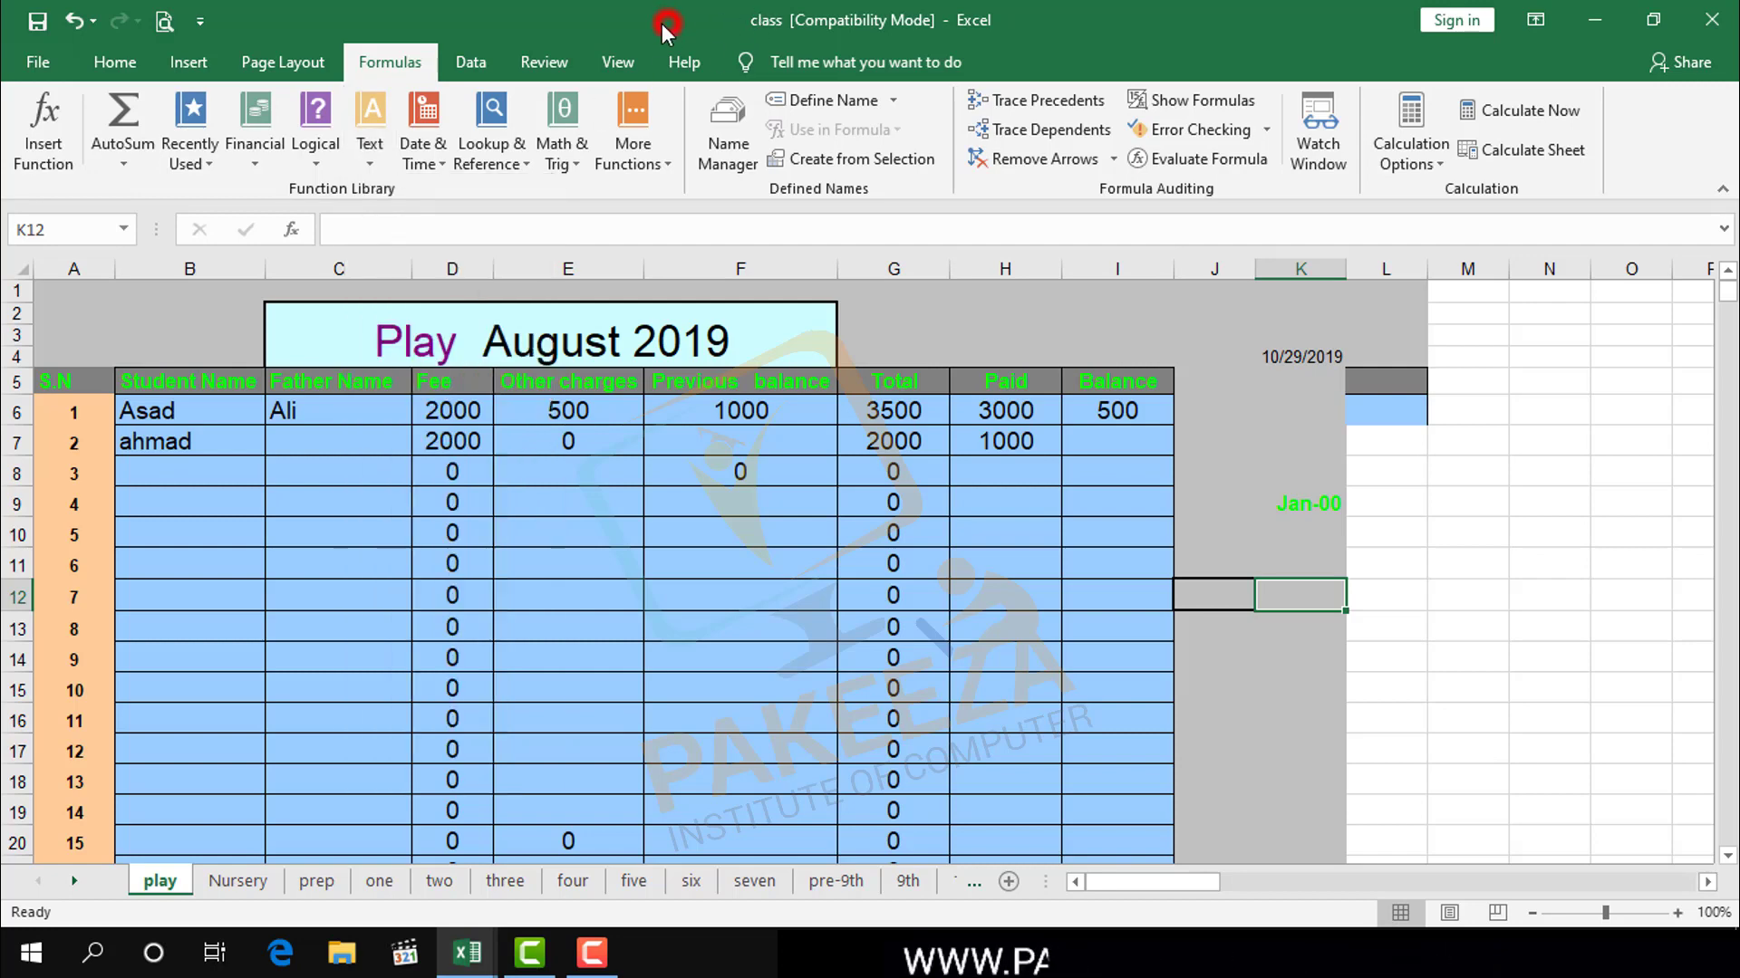
Step: Insert a TIME function in cell K12 with hour 1, minute 54 and second 6
left_click(438, 163)
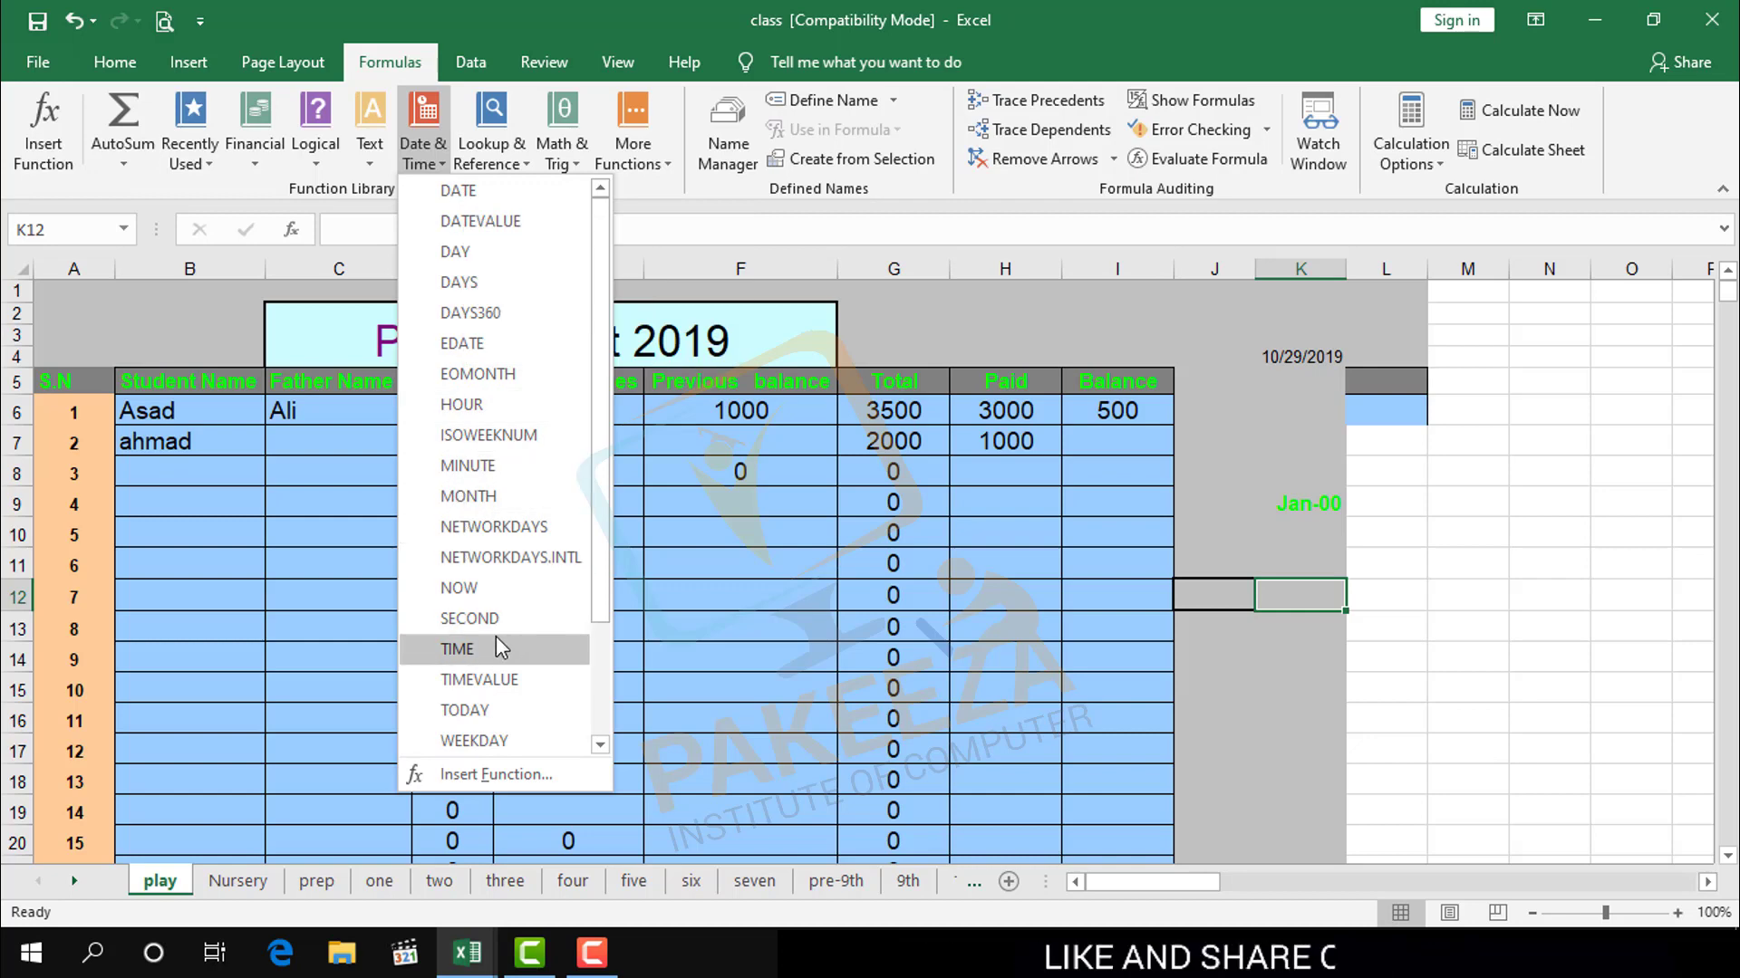
left_click(464, 650)
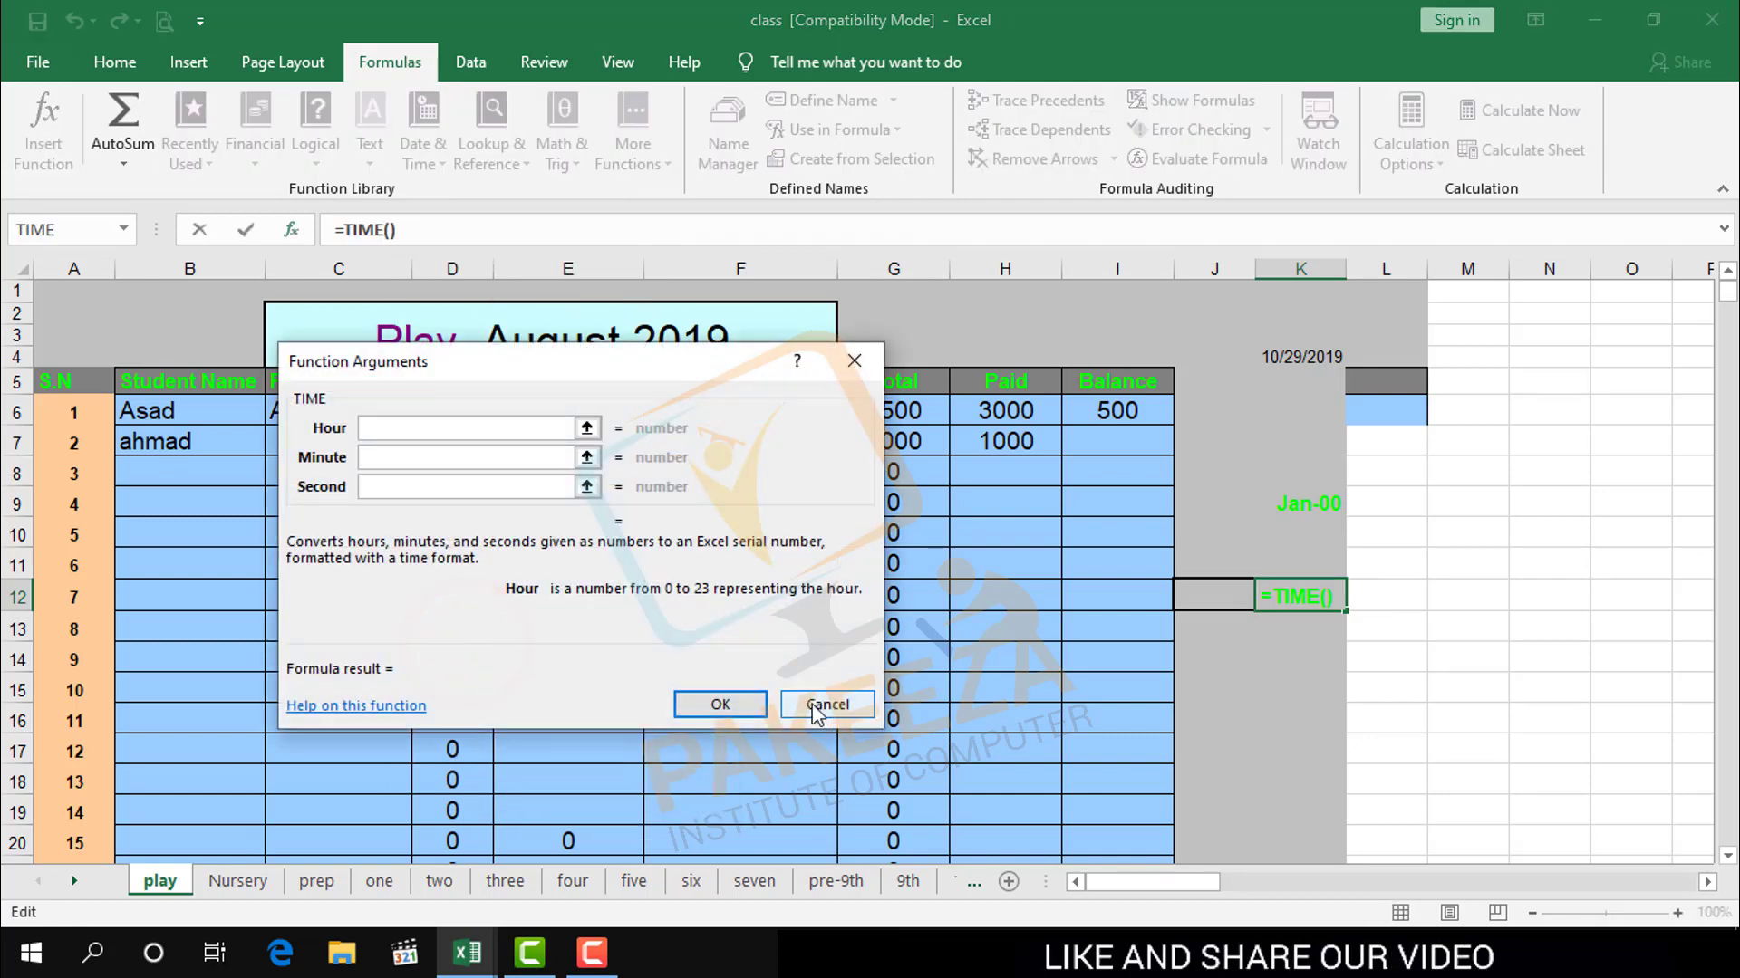
left_click(392, 428)
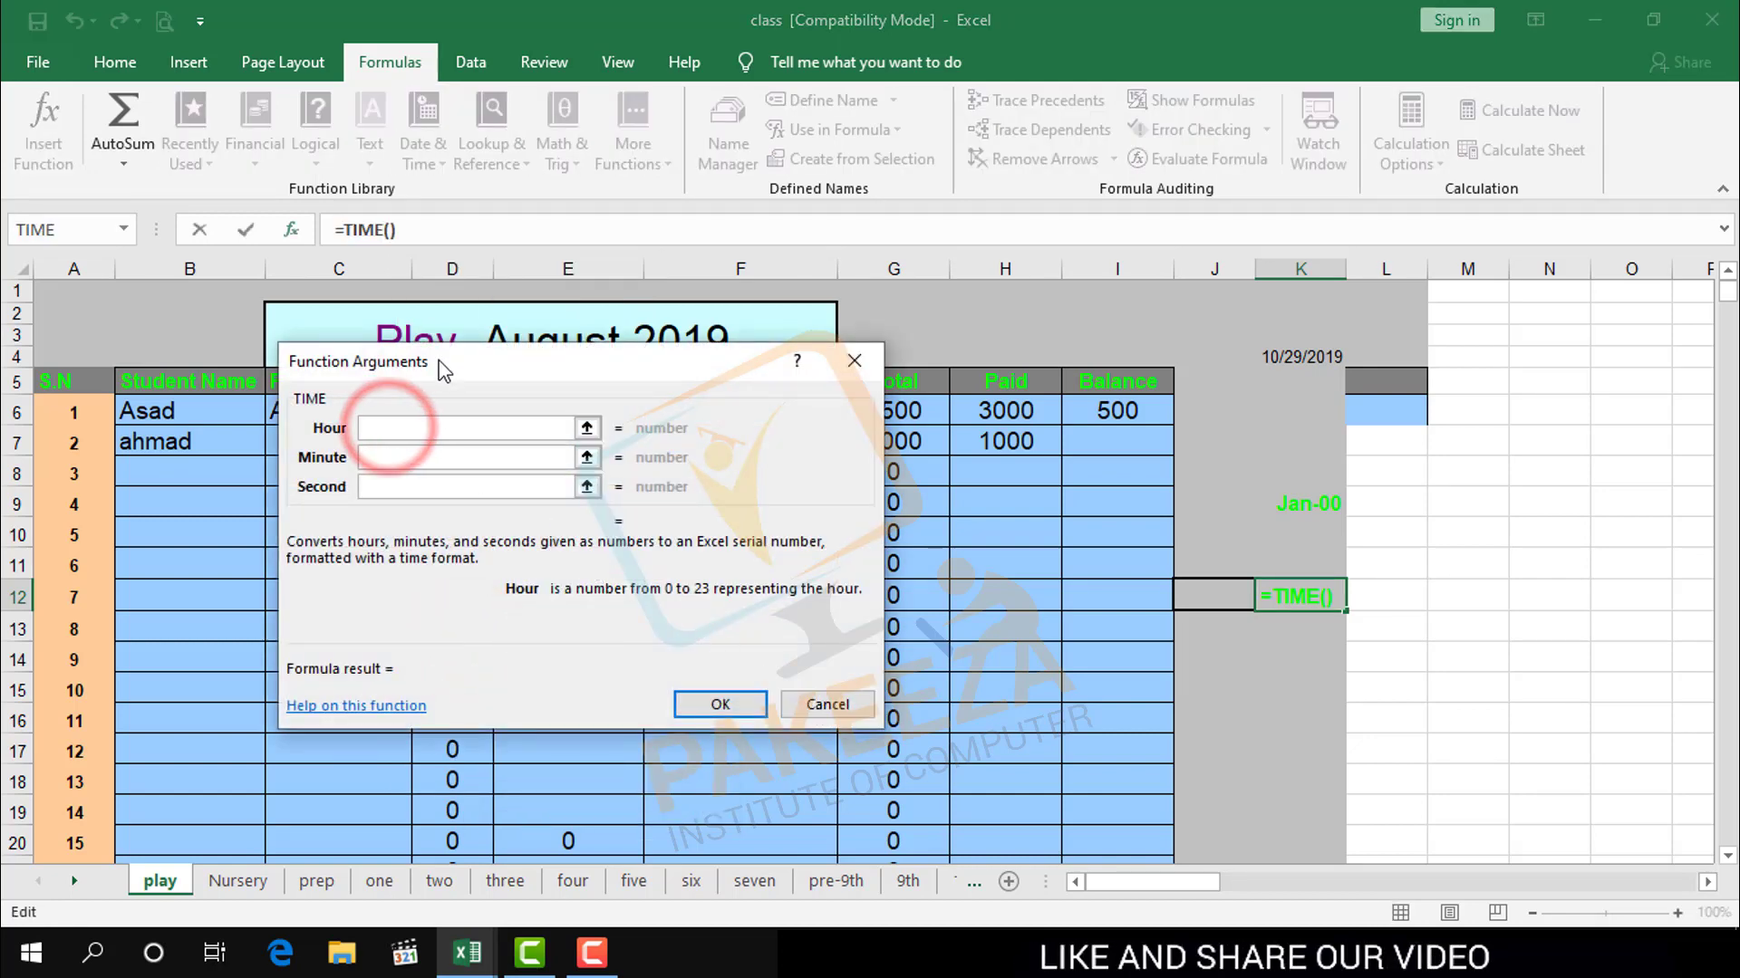
left_click_drag(438, 370, 576, 372)
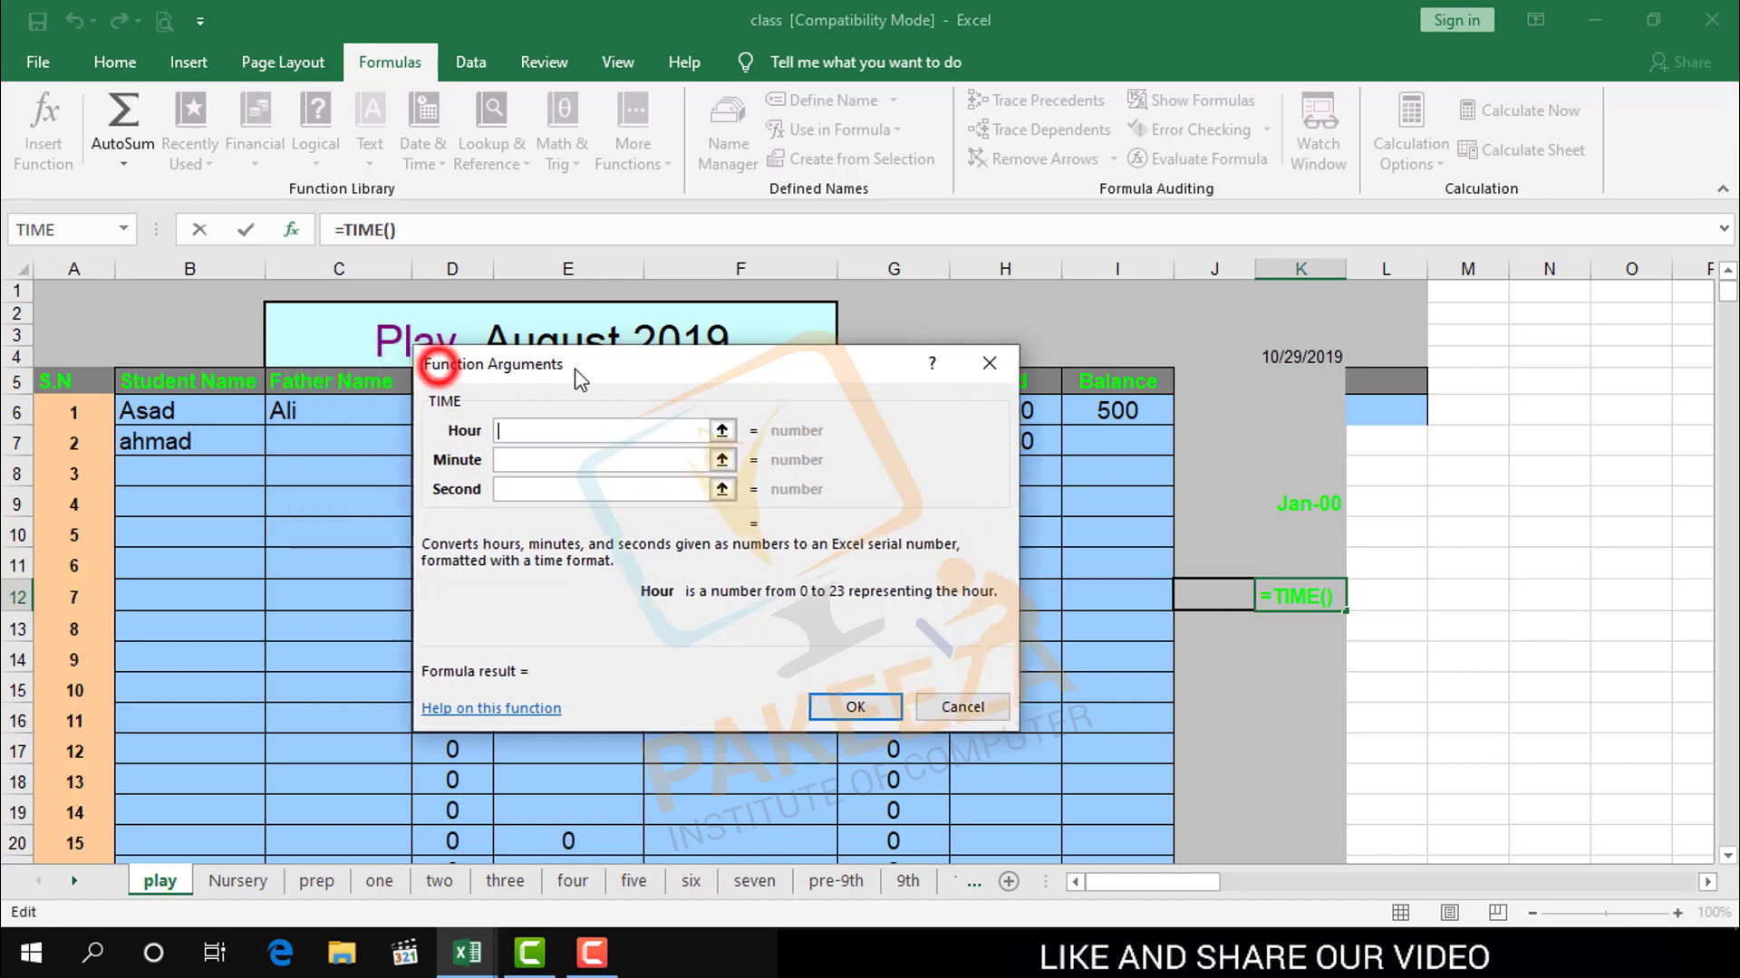
left_click(530, 437)
type("1")
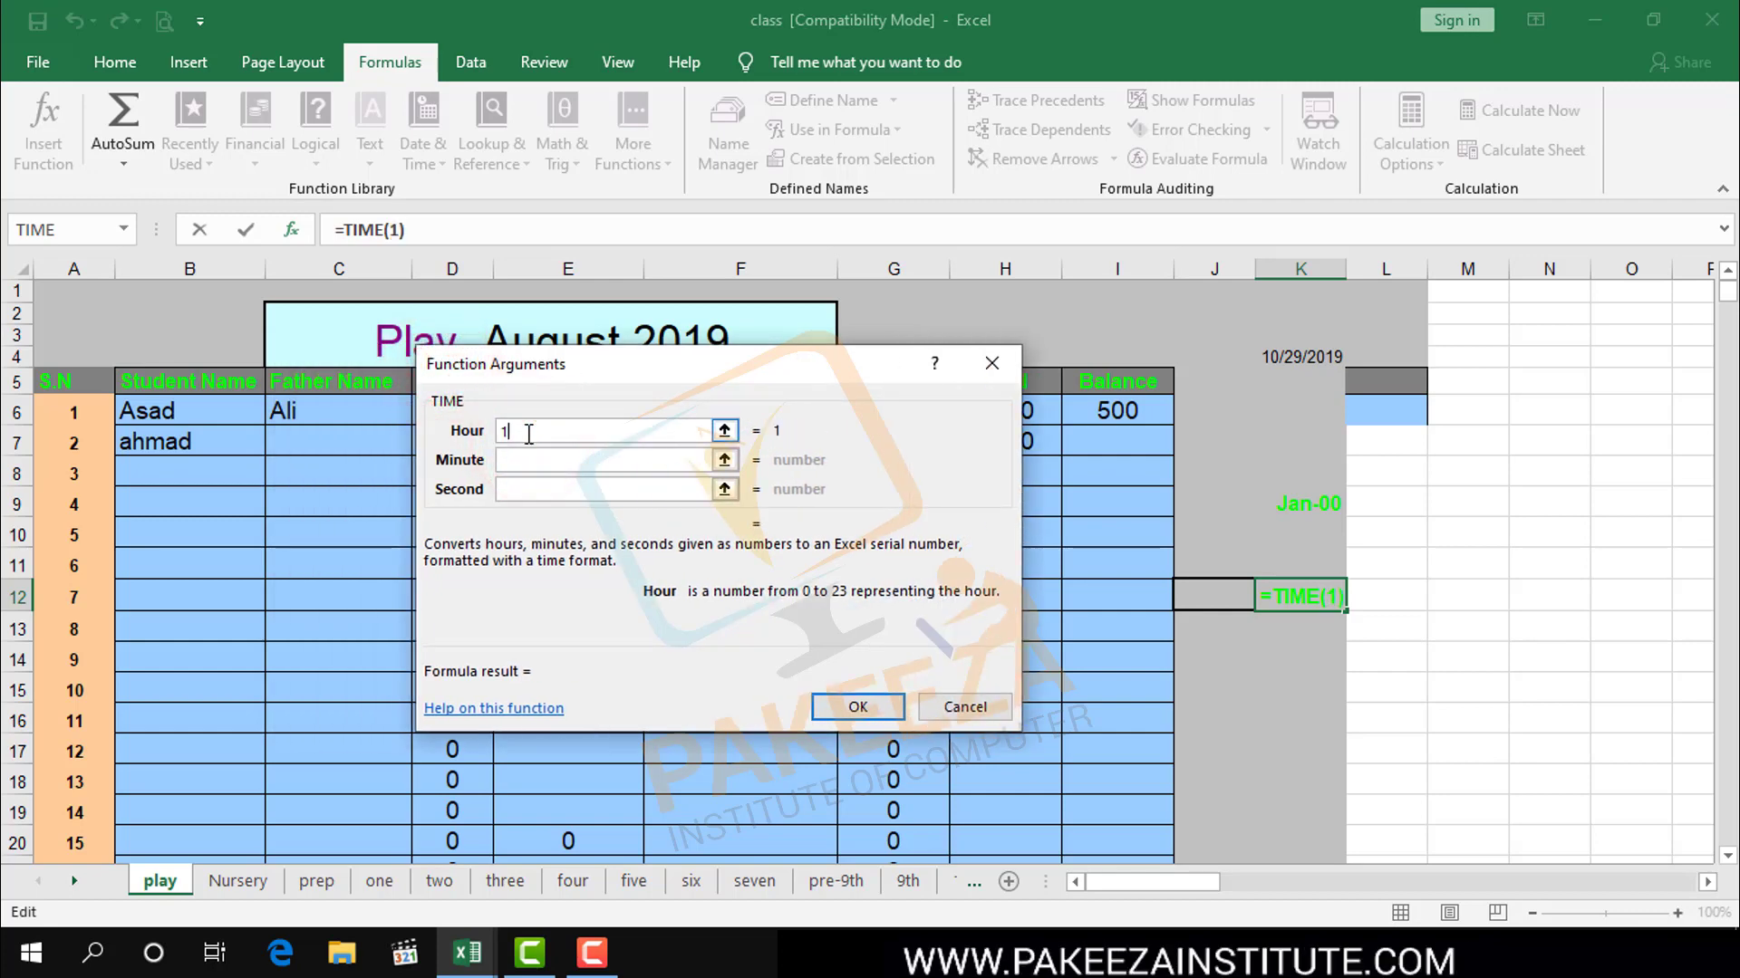
type("5434")
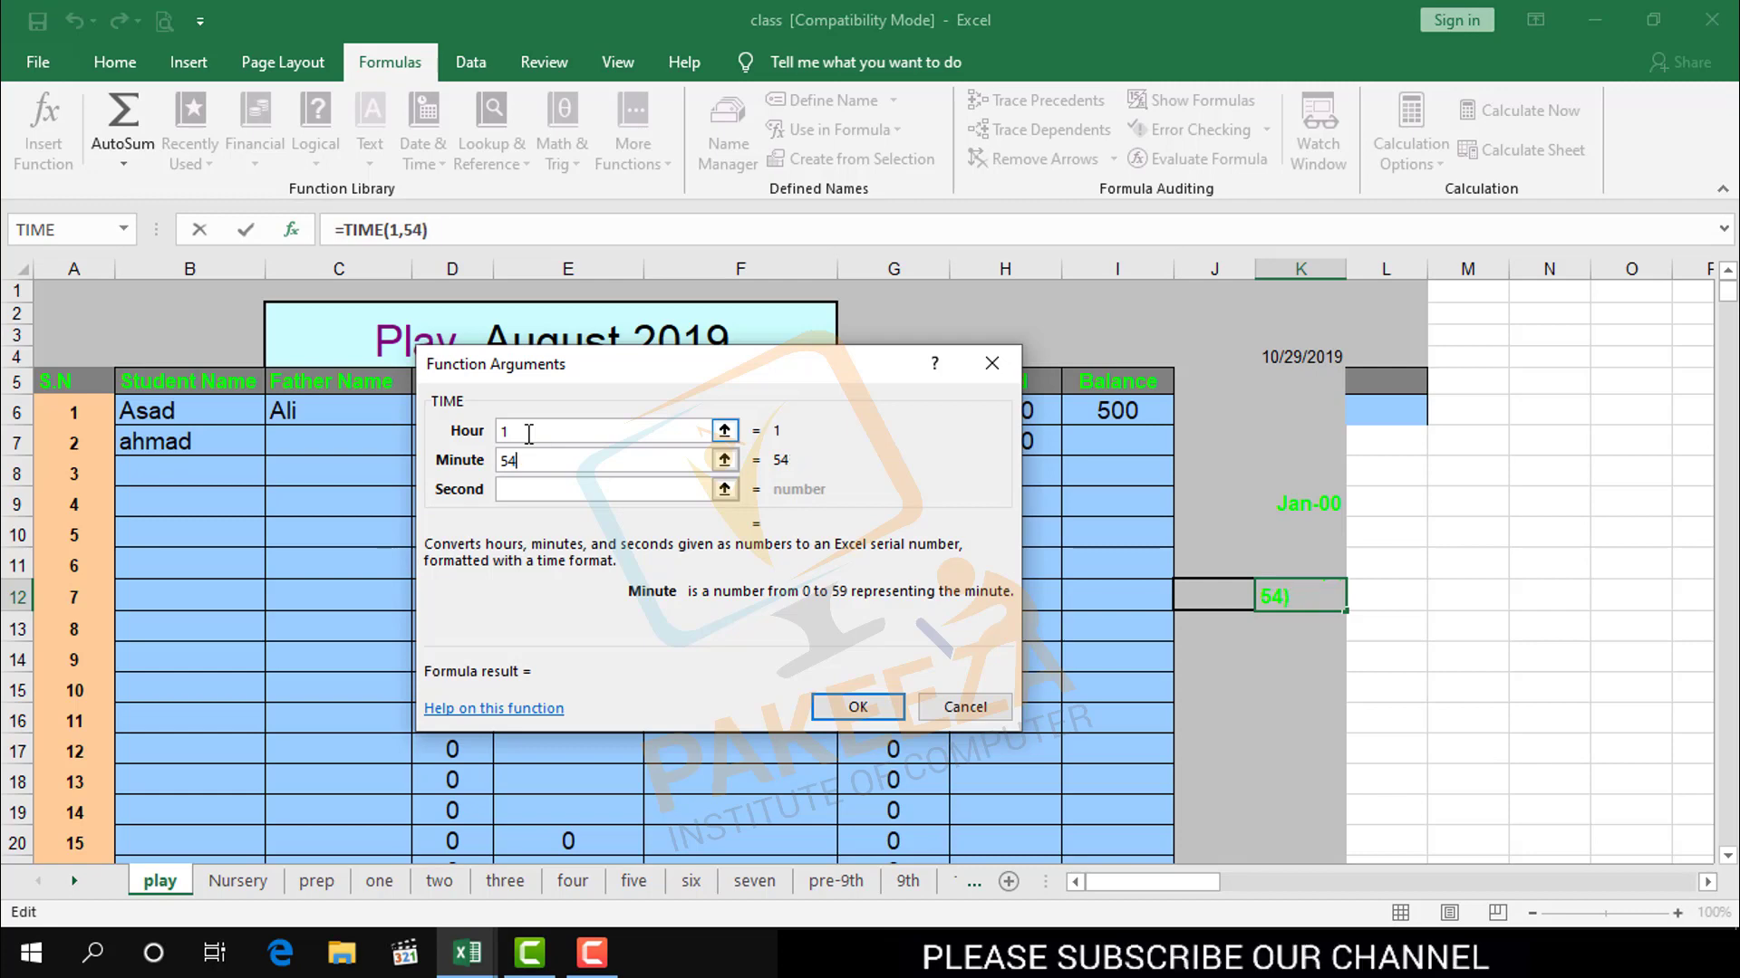
type("6")
key("Return")
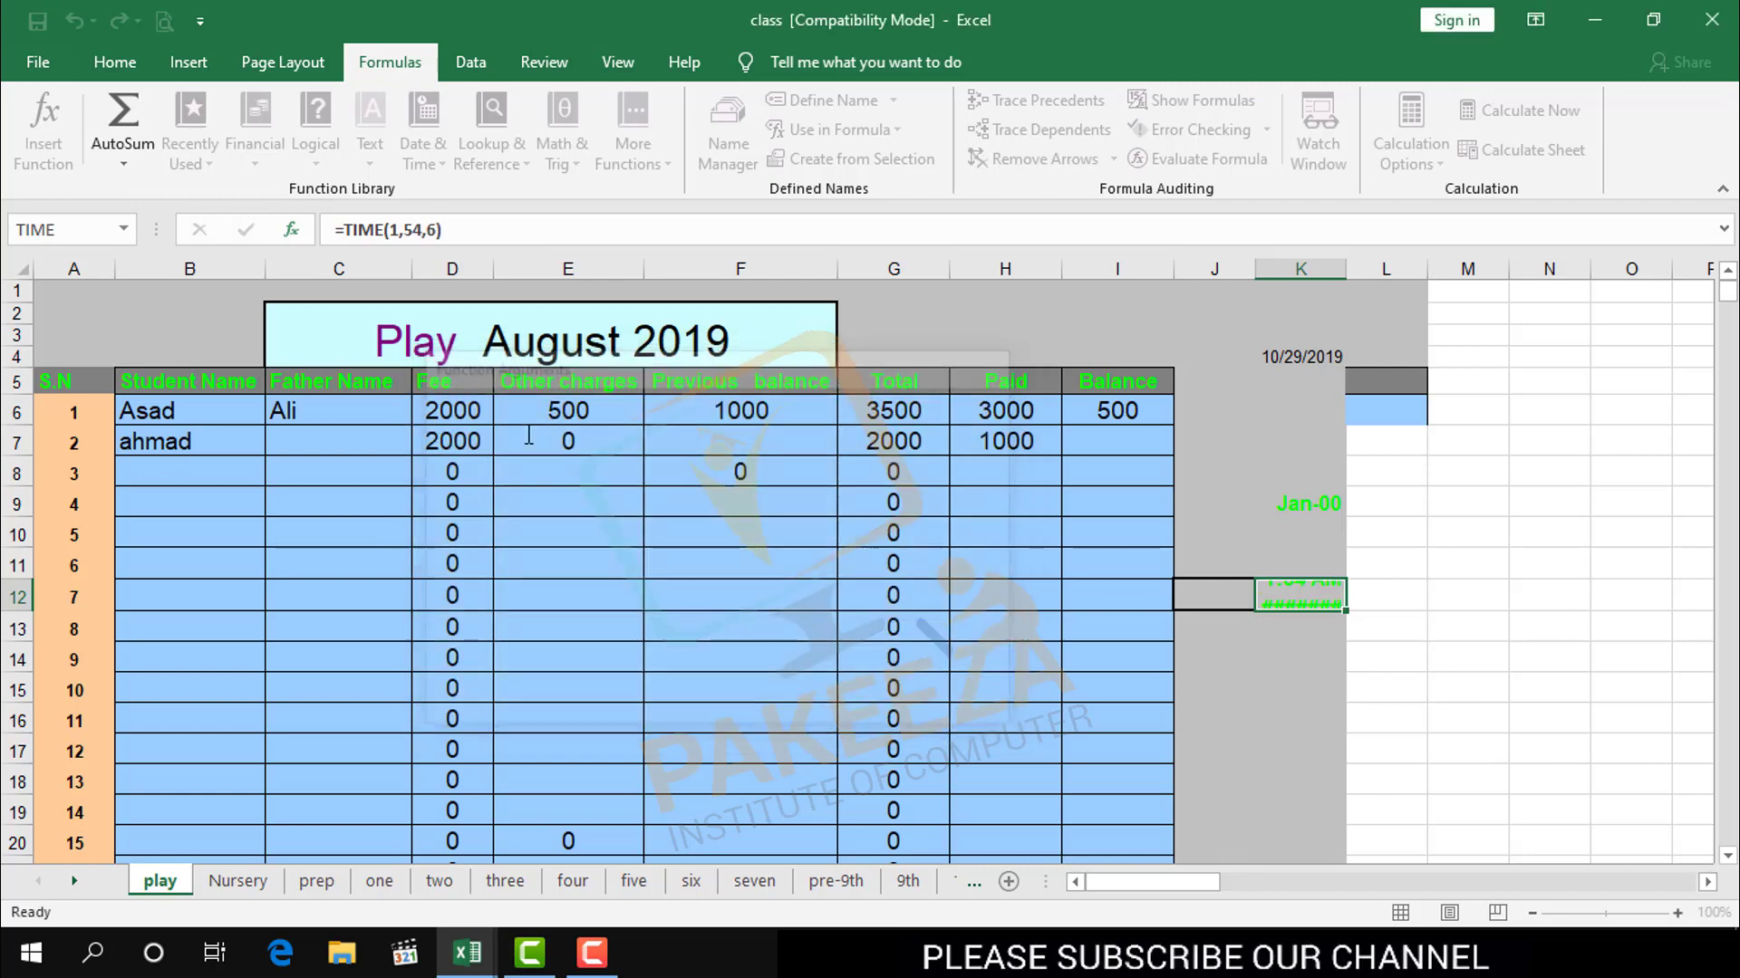
left_click(1359, 661)
left_click(1305, 598)
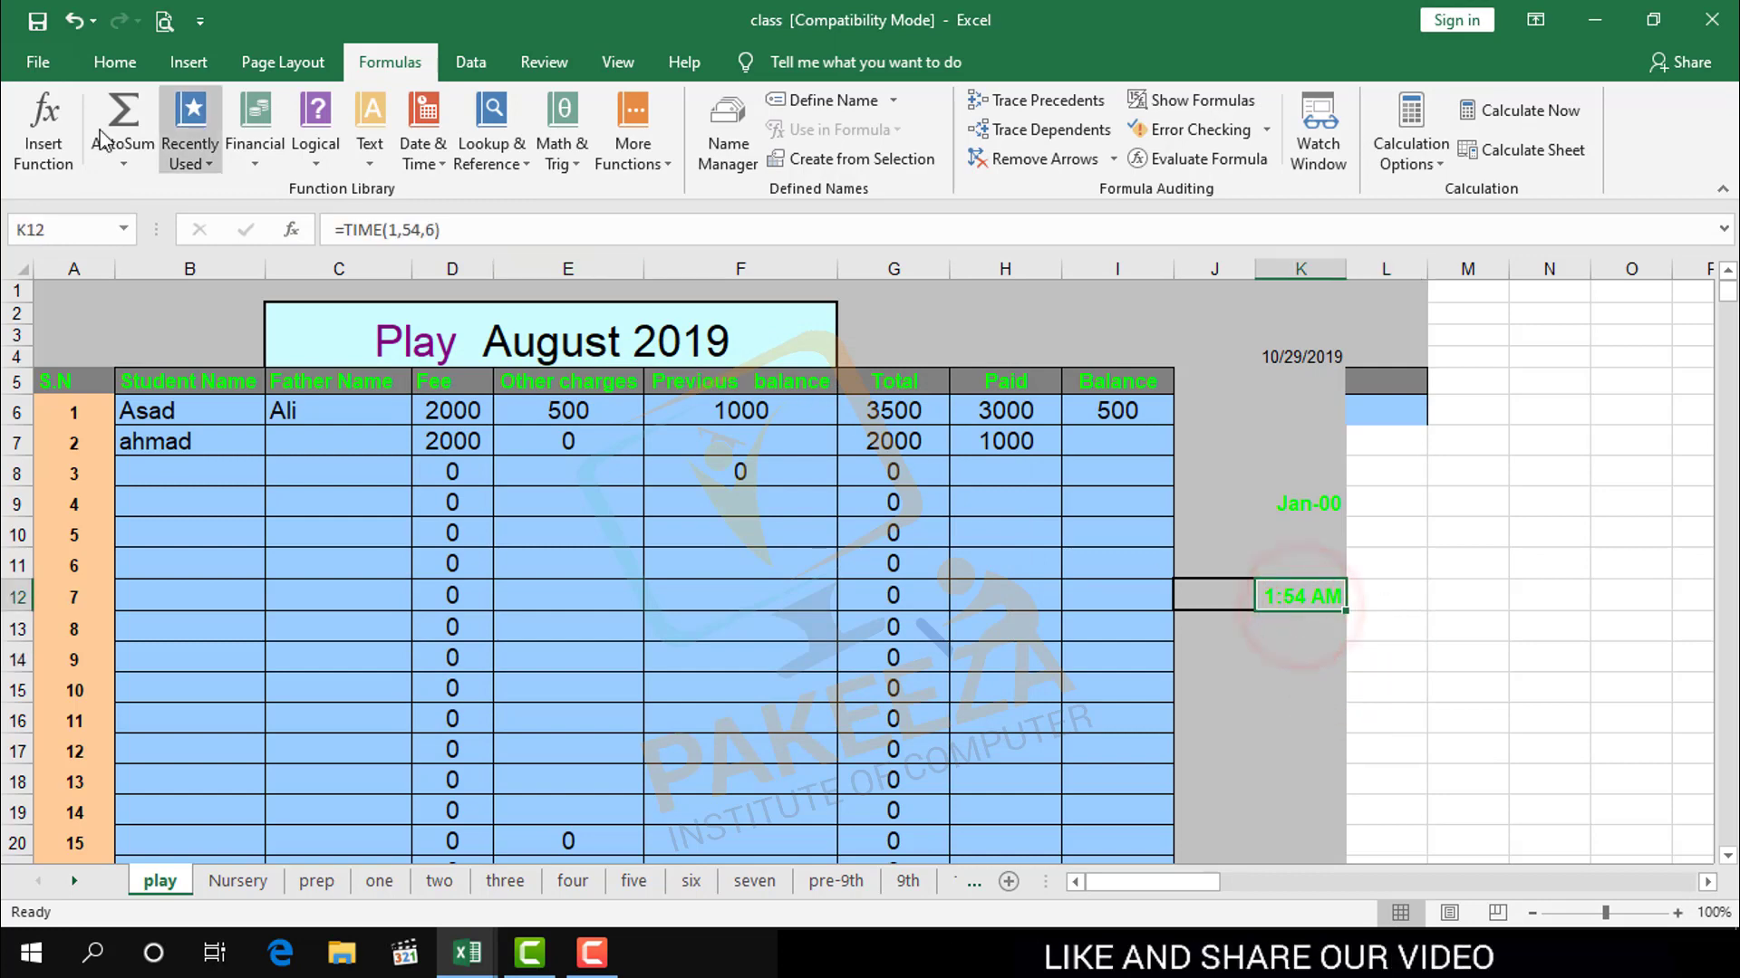
Step: Fill the range J10:K14 around the time value with black
left_click(115, 62)
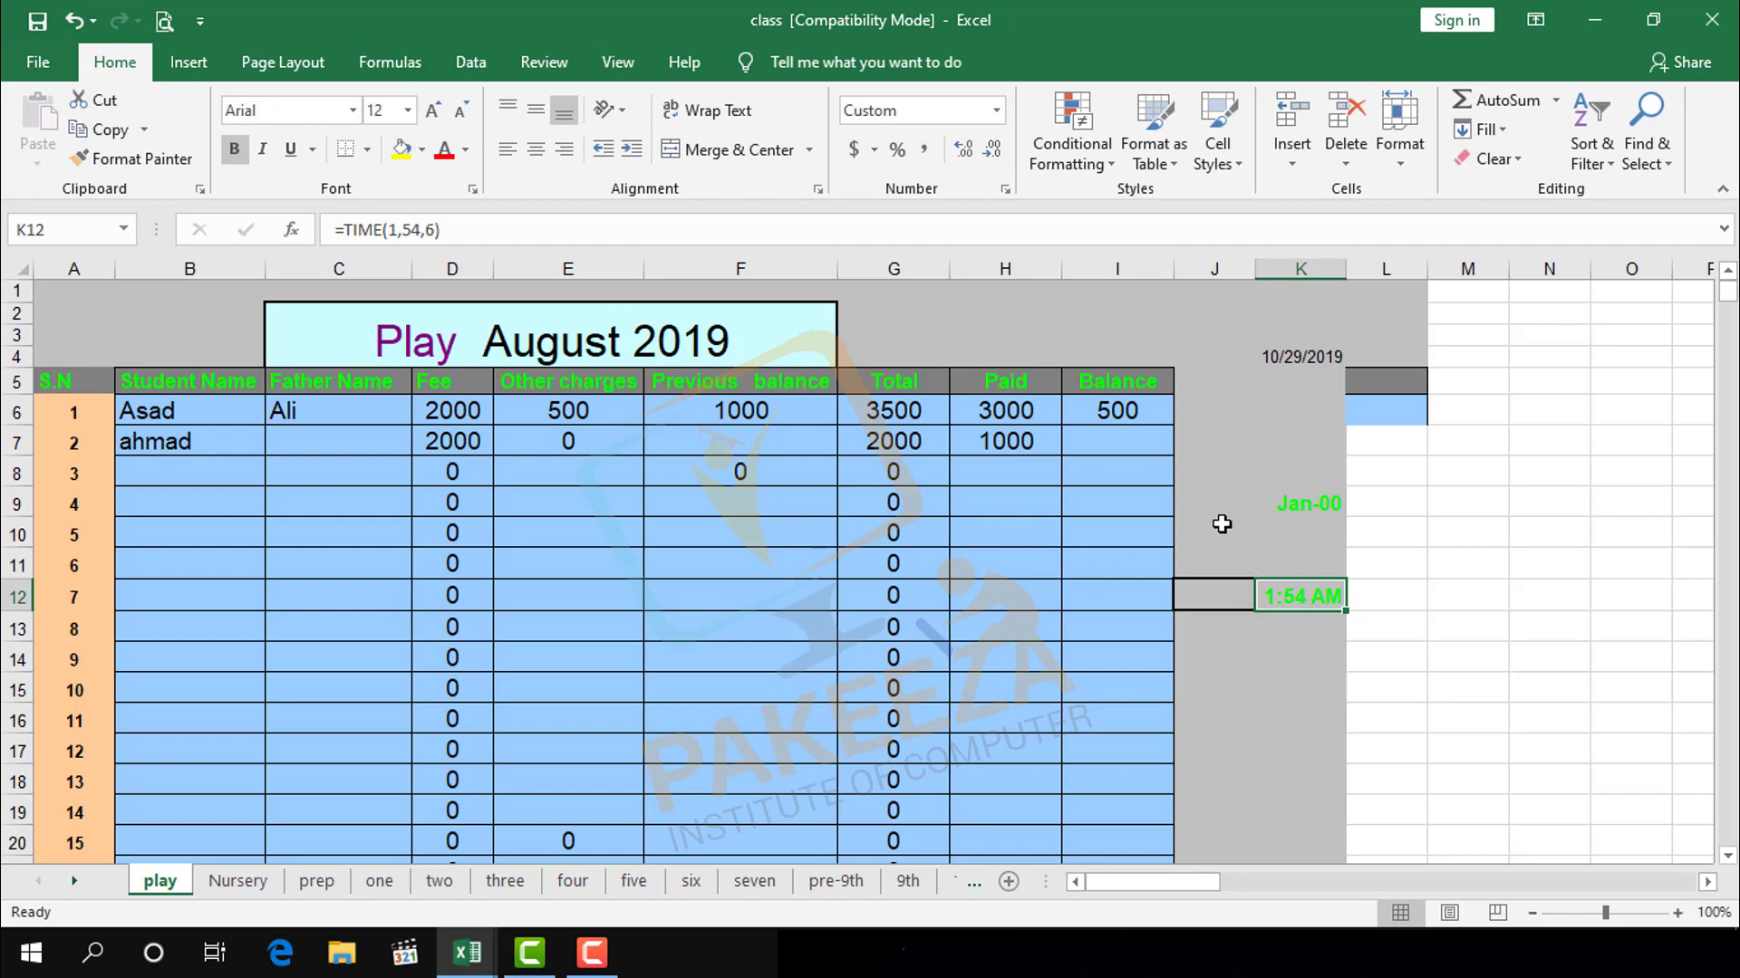
left_click_drag(1221, 523, 1332, 666)
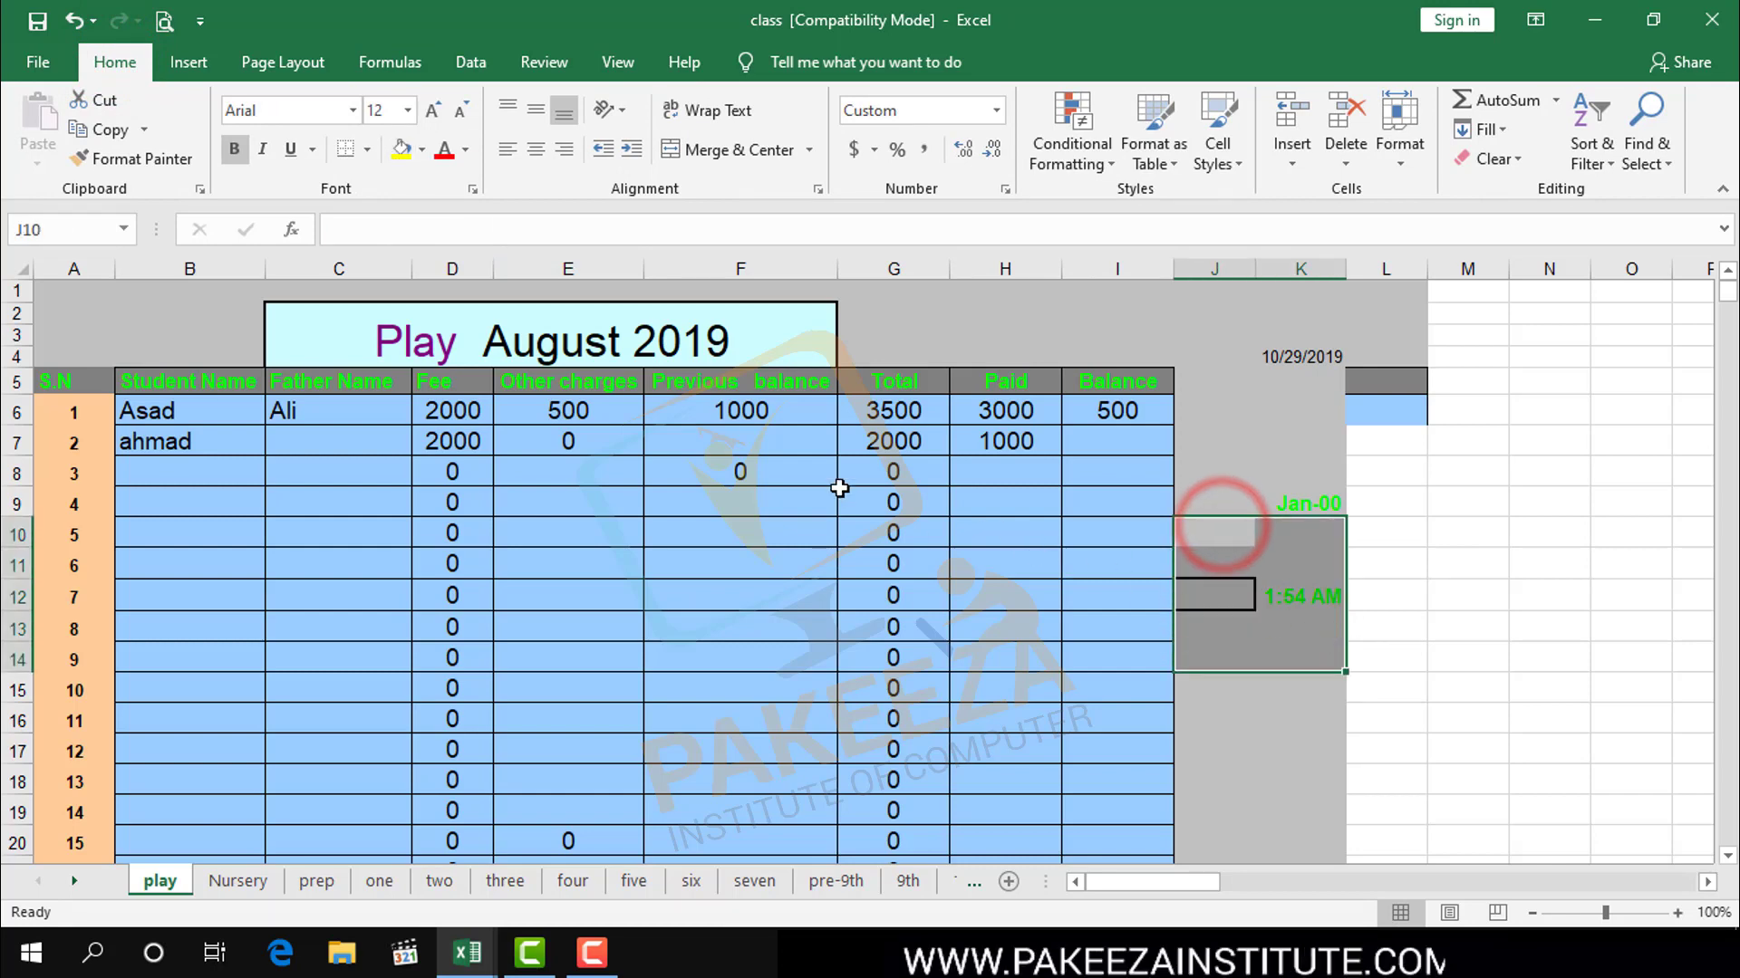
left_click(421, 150)
left_click(422, 210)
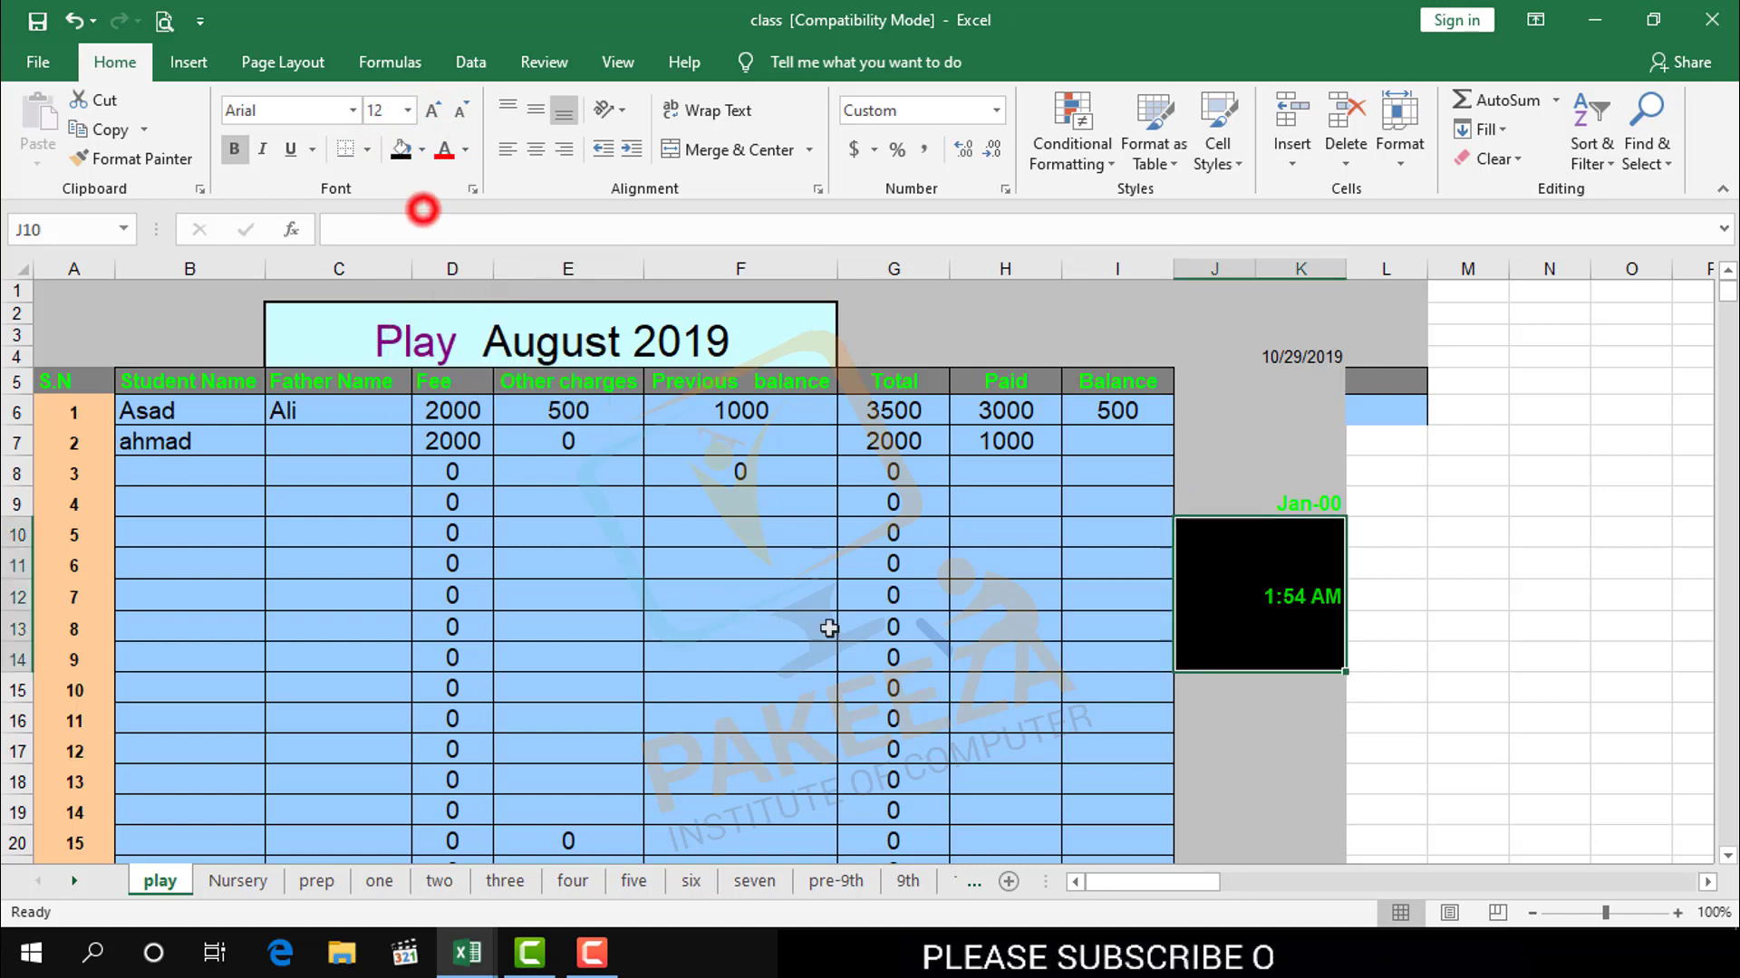
left_click(1289, 767)
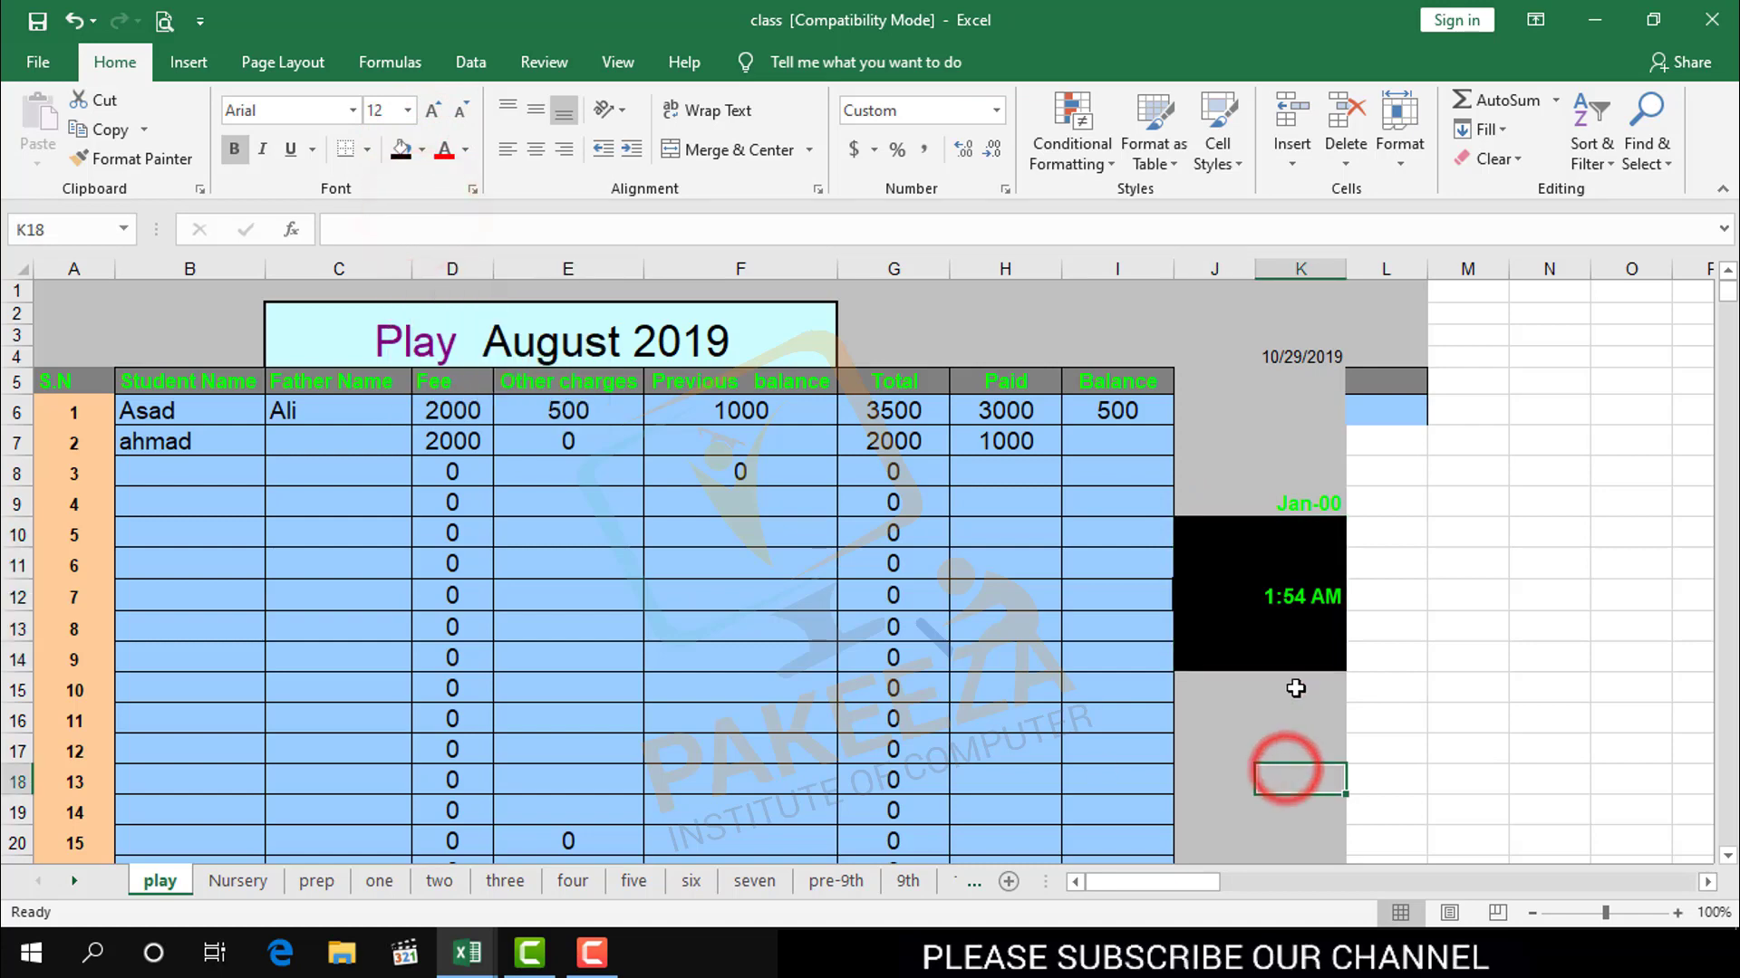
left_click(1295, 604)
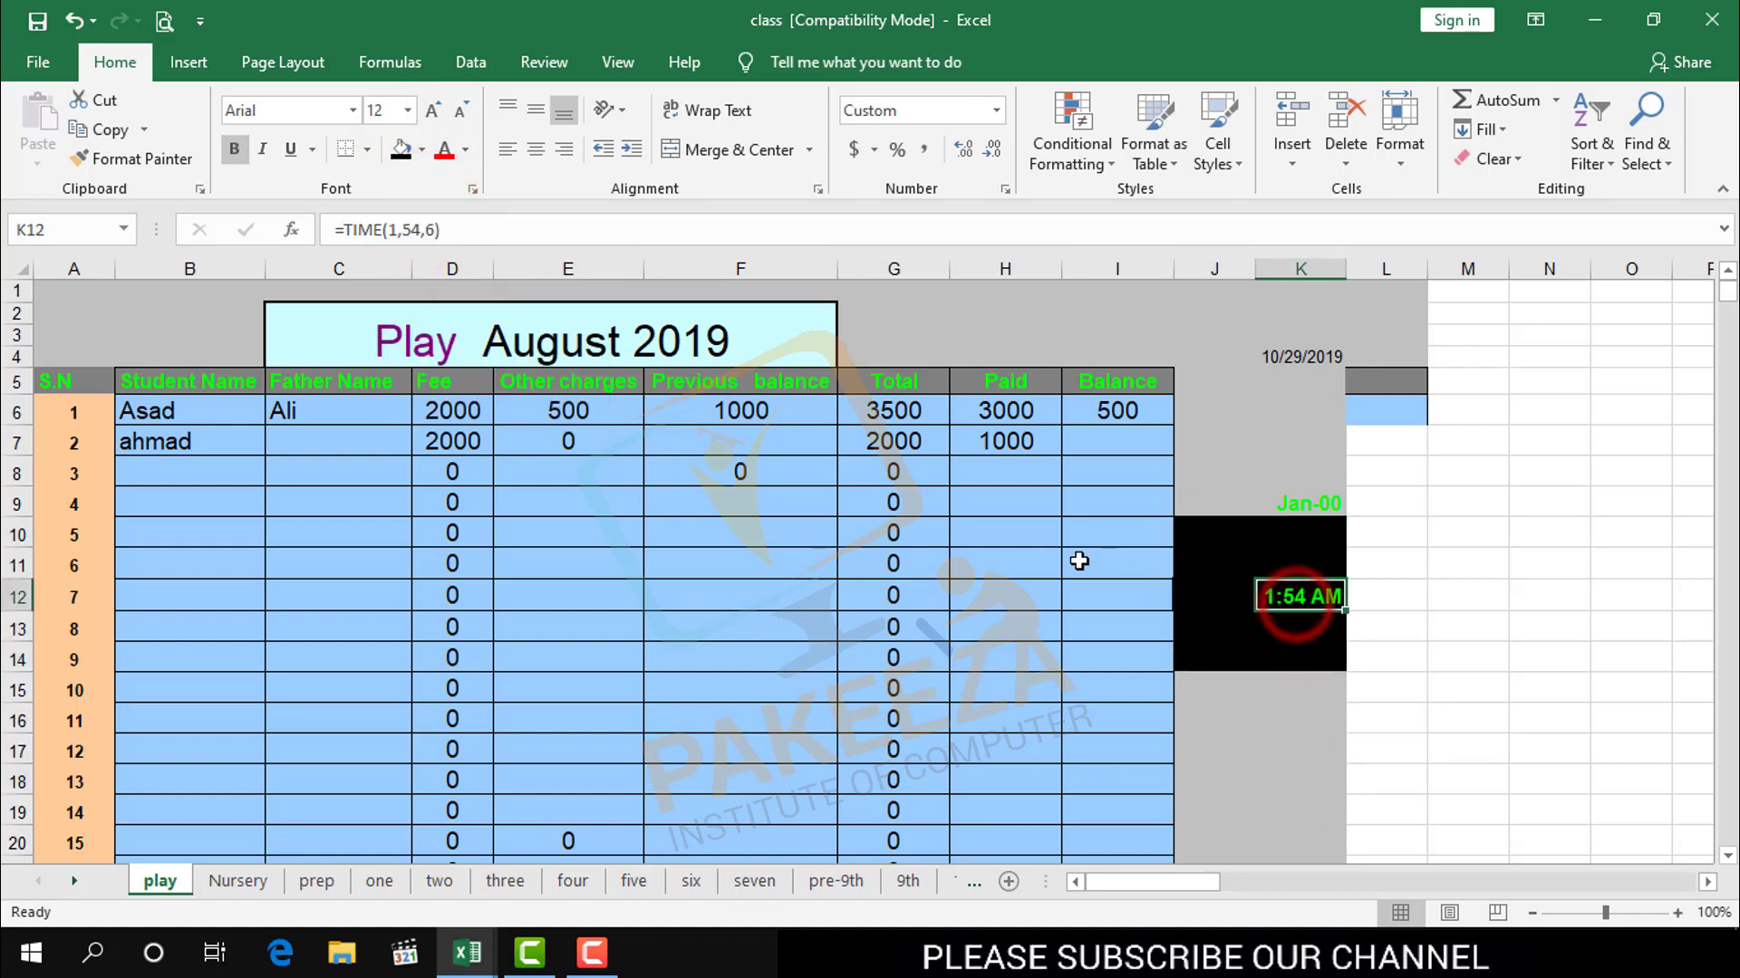
Step: With cell K17 selected, look through the Lookup & Reference functions and the full list of Math & Trig functions
left_click(377, 63)
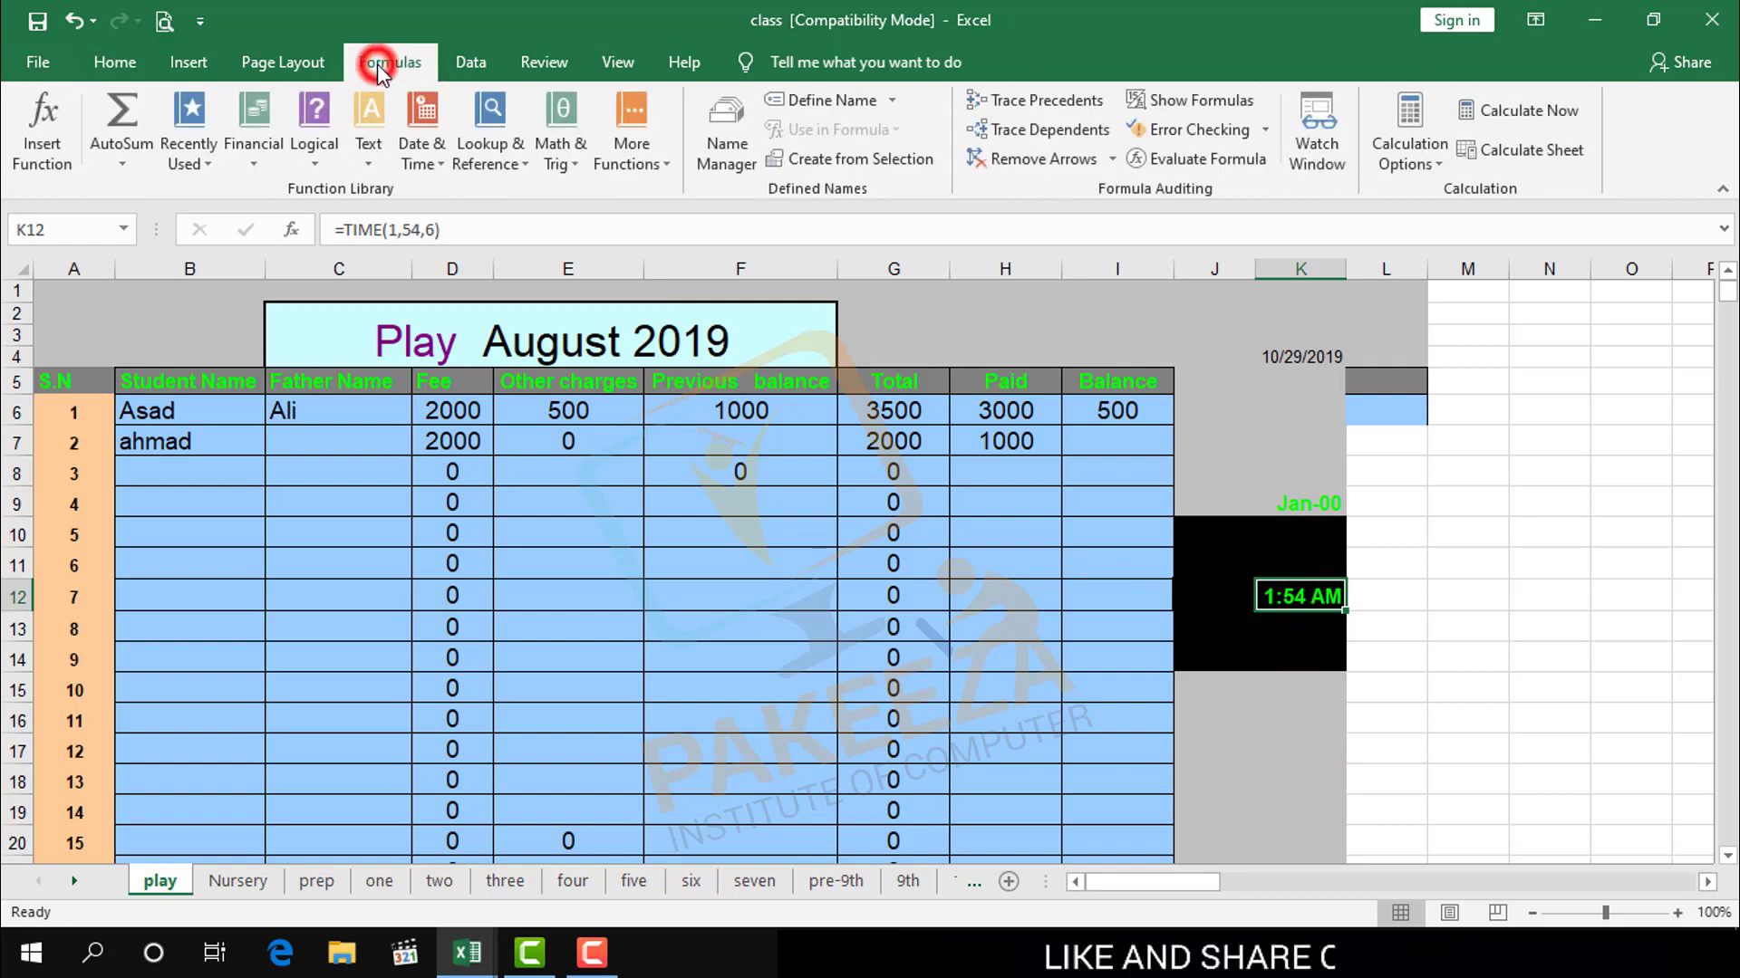
left_click(1269, 742)
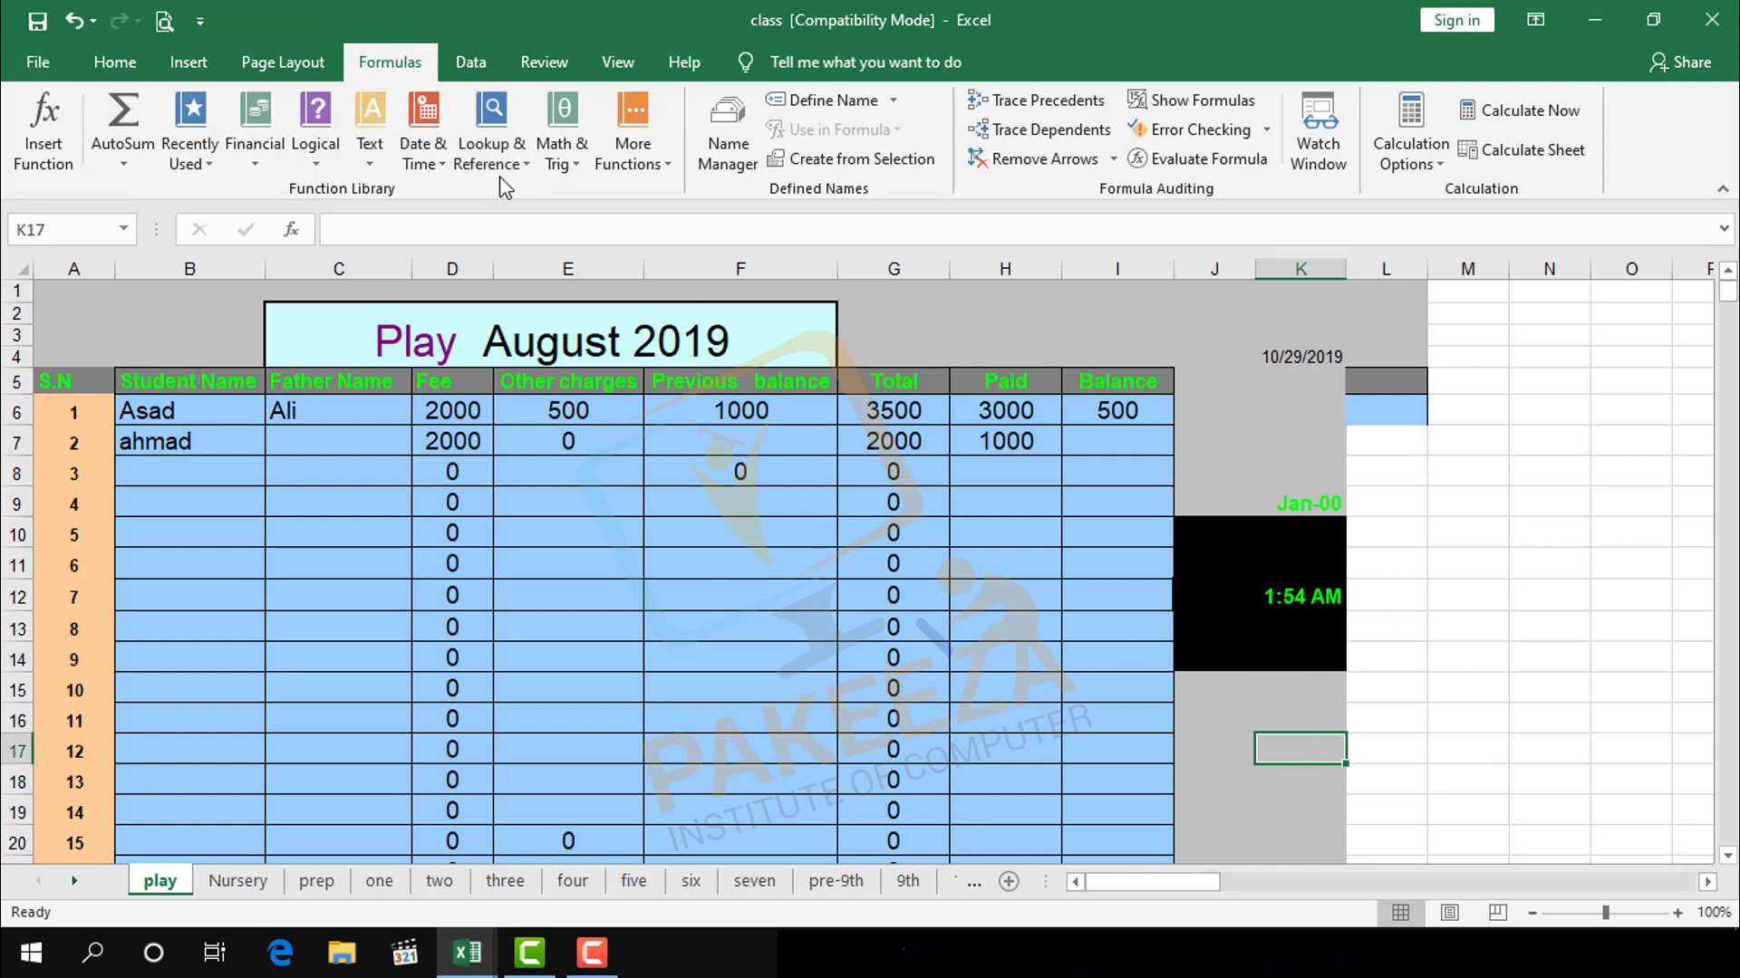
left_click(530, 166)
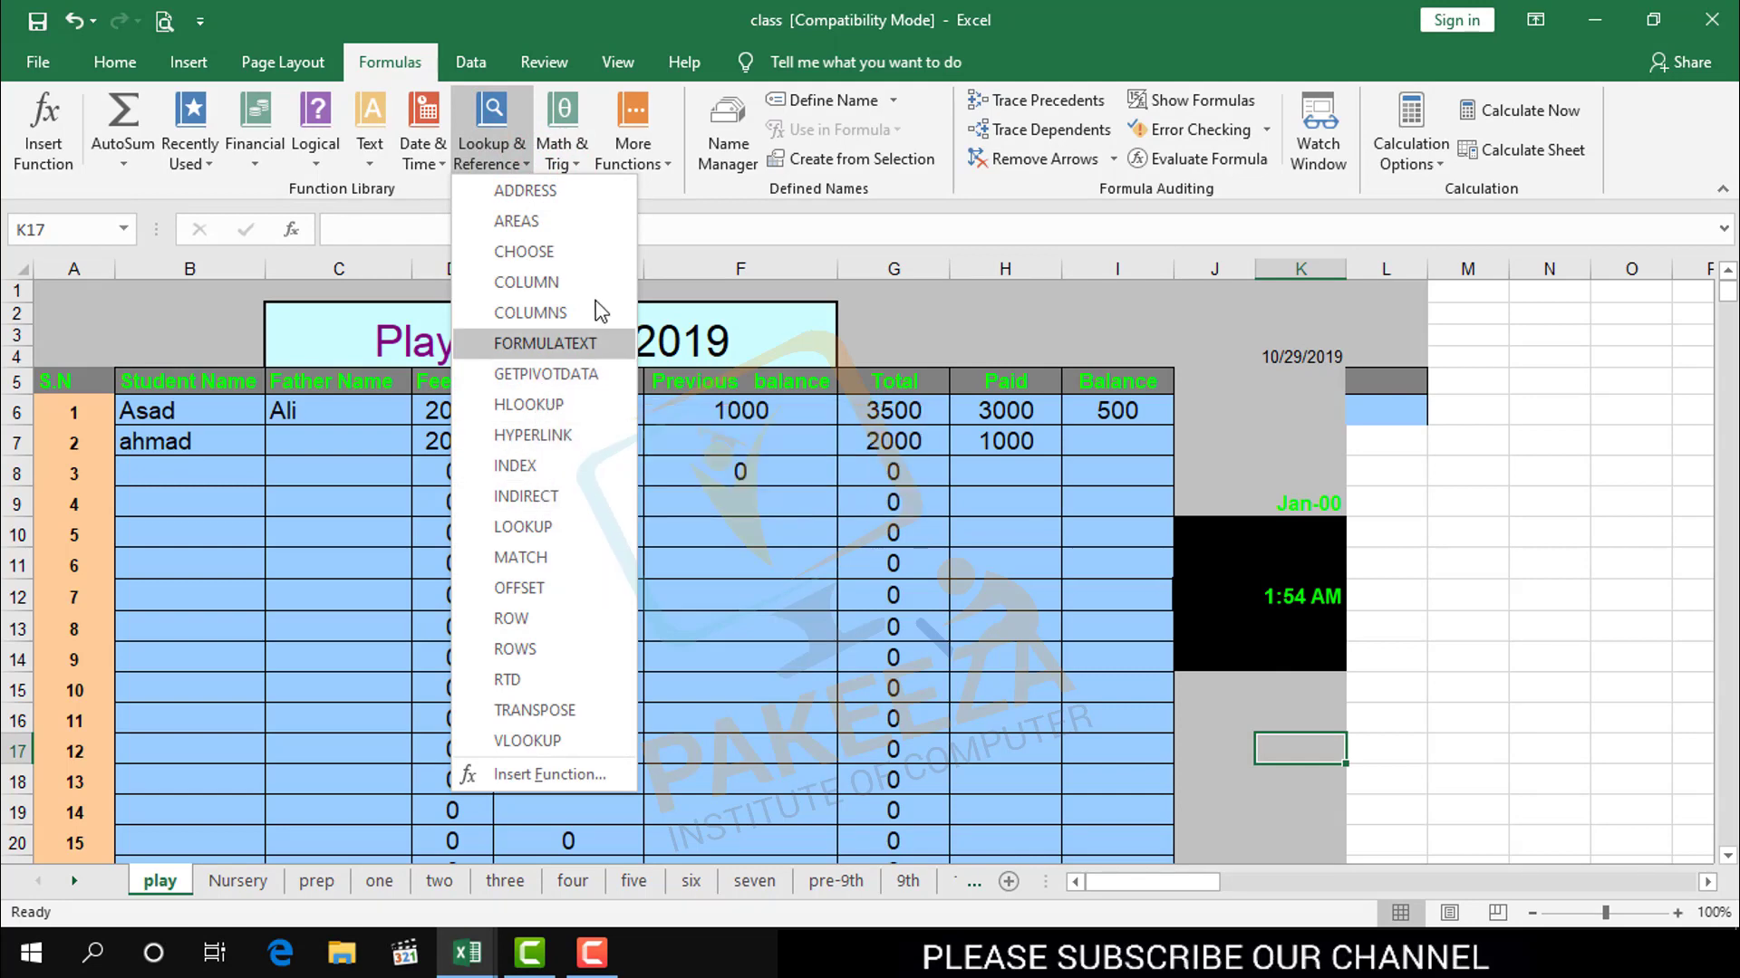
left_click(618, 6)
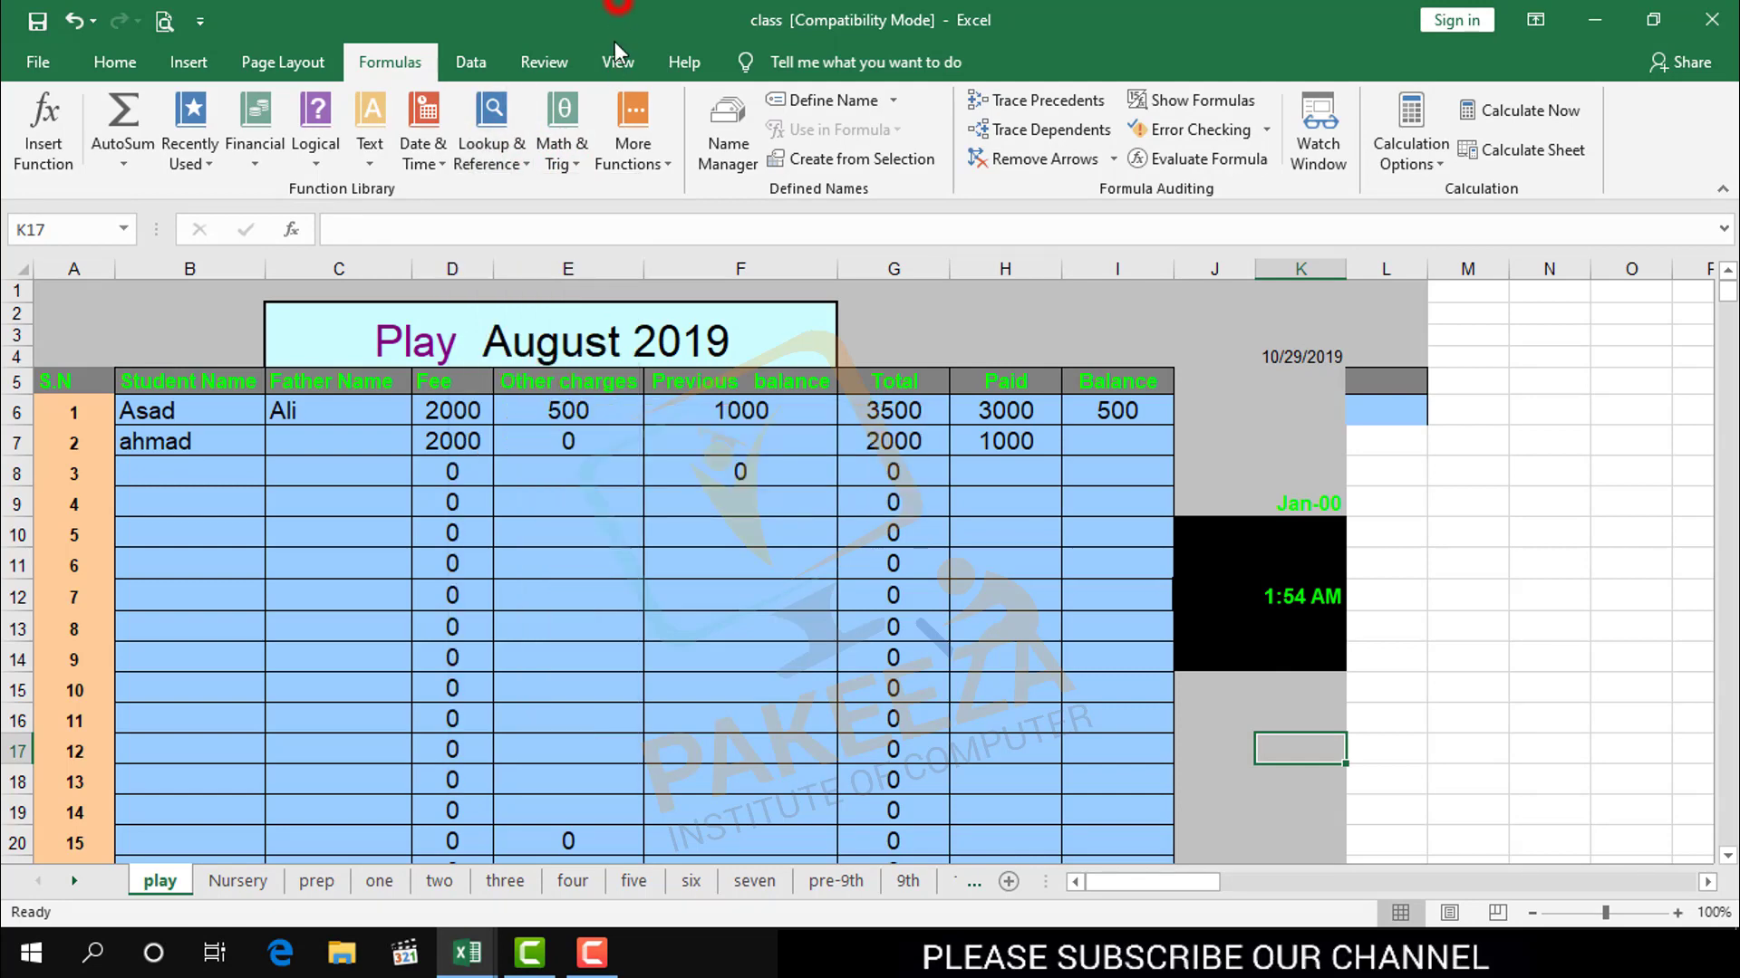
left_click(585, 165)
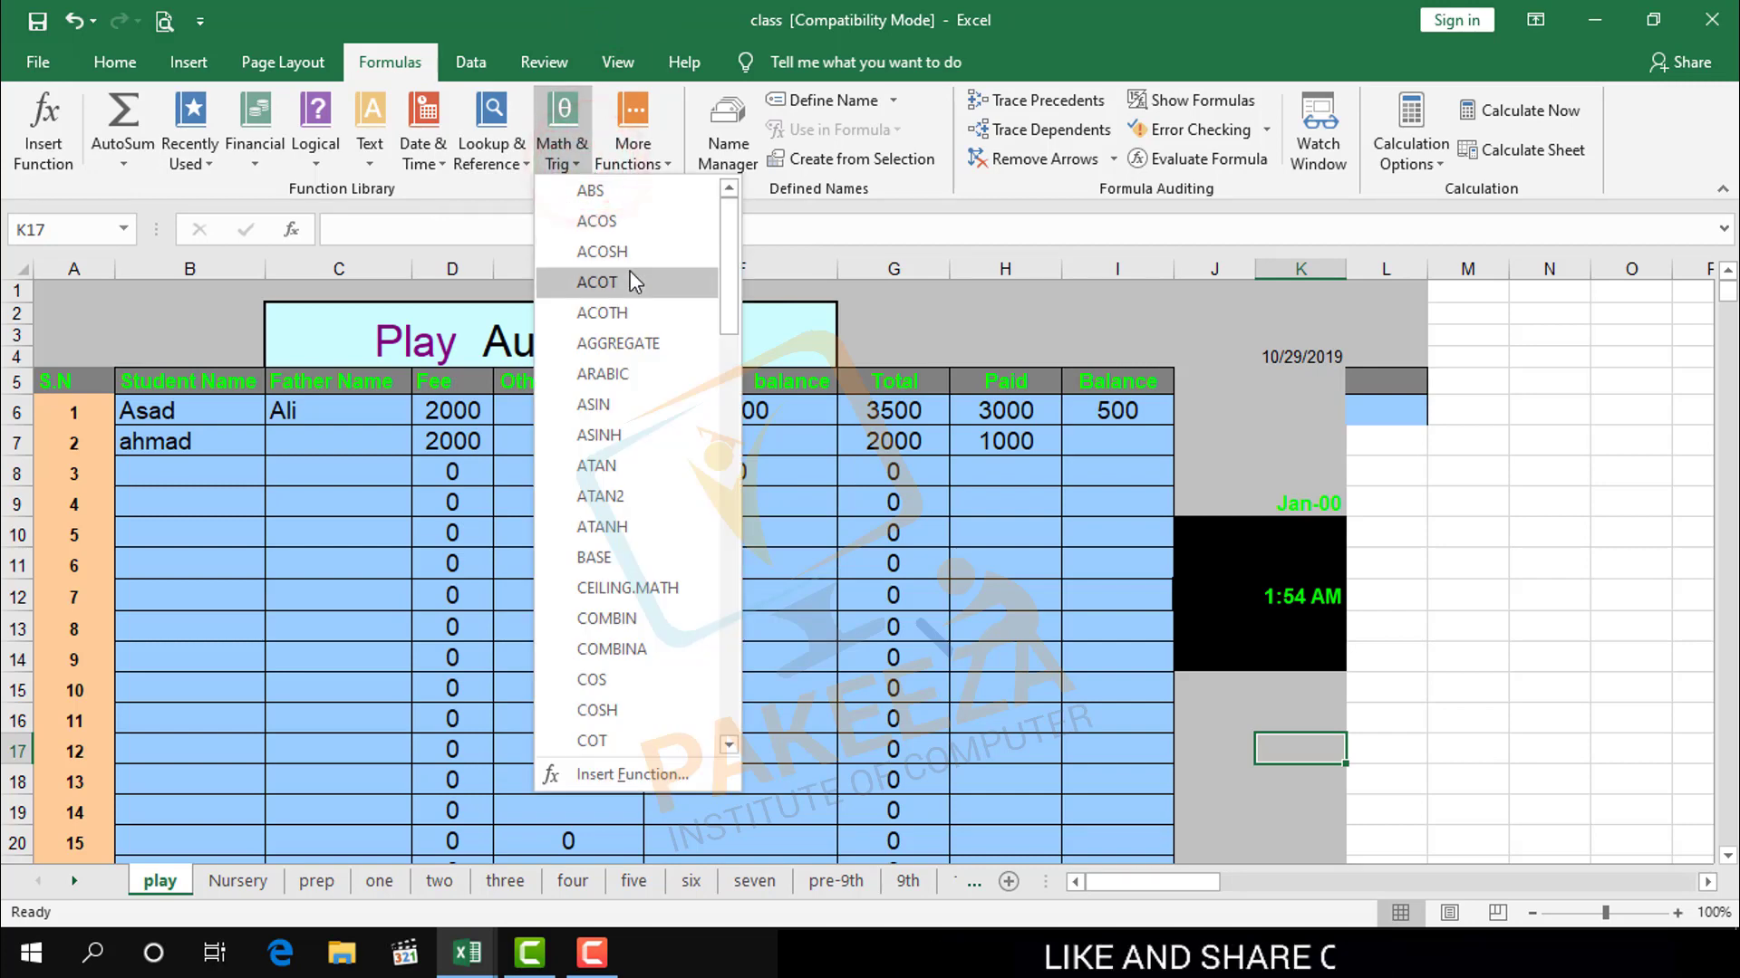
scroll(641, 418, "down", 4)
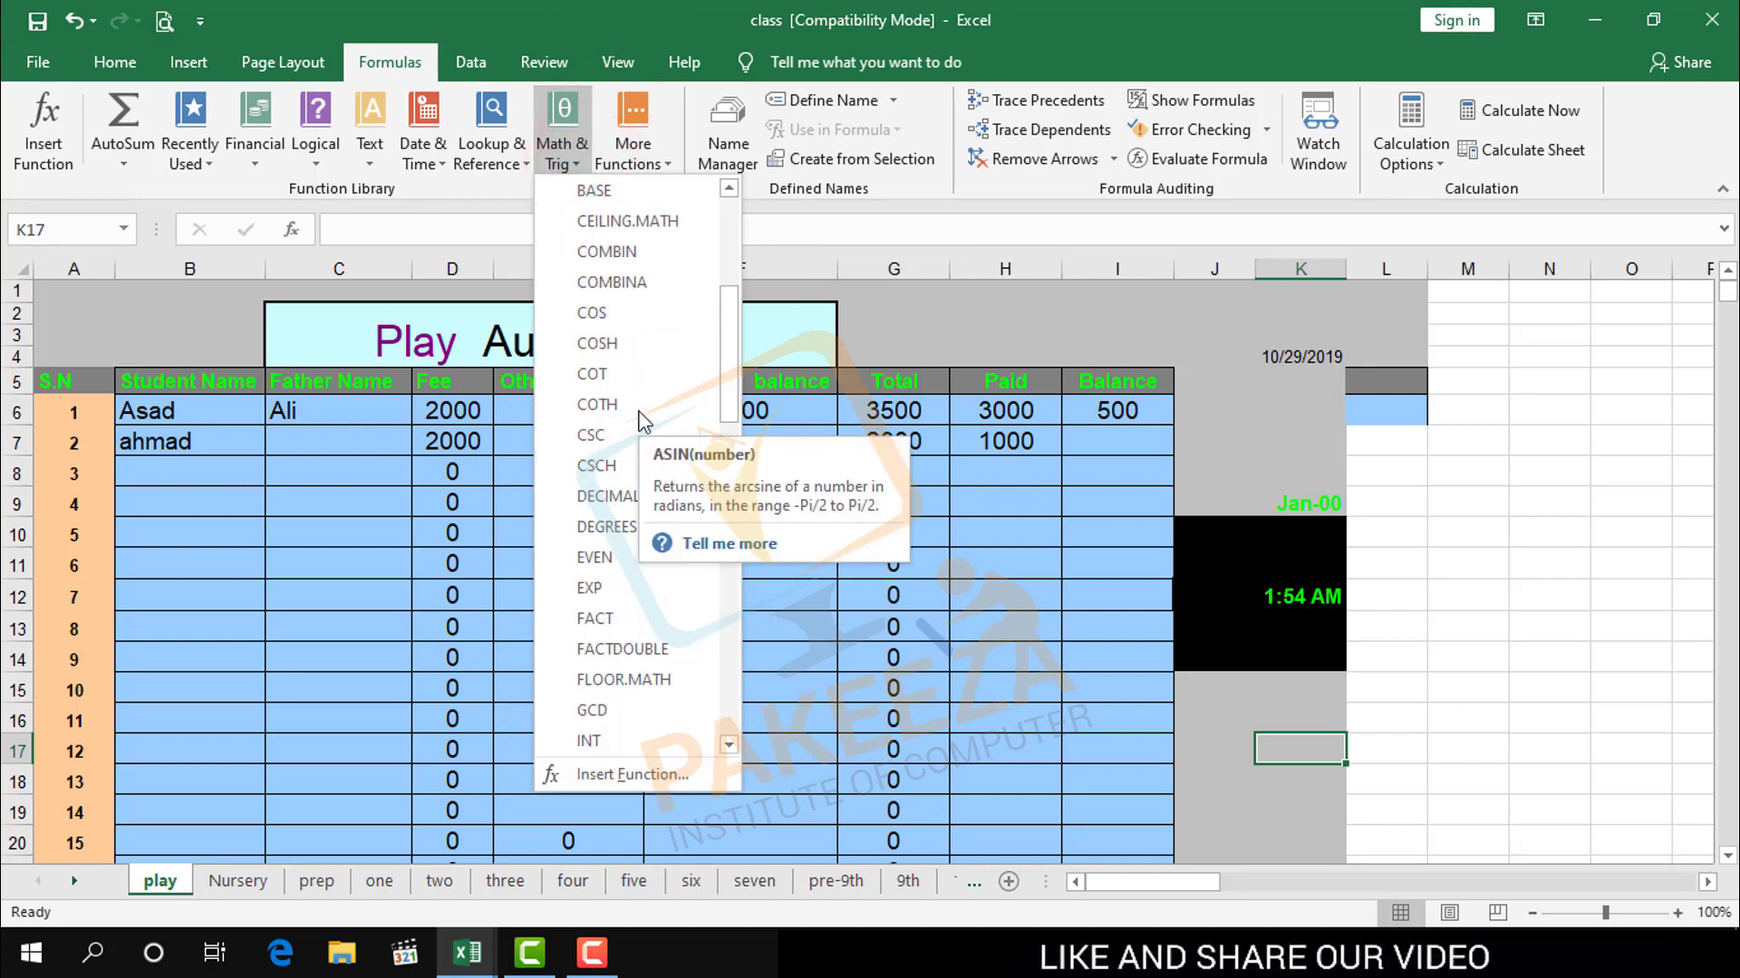
scroll(642, 418, "down", 8)
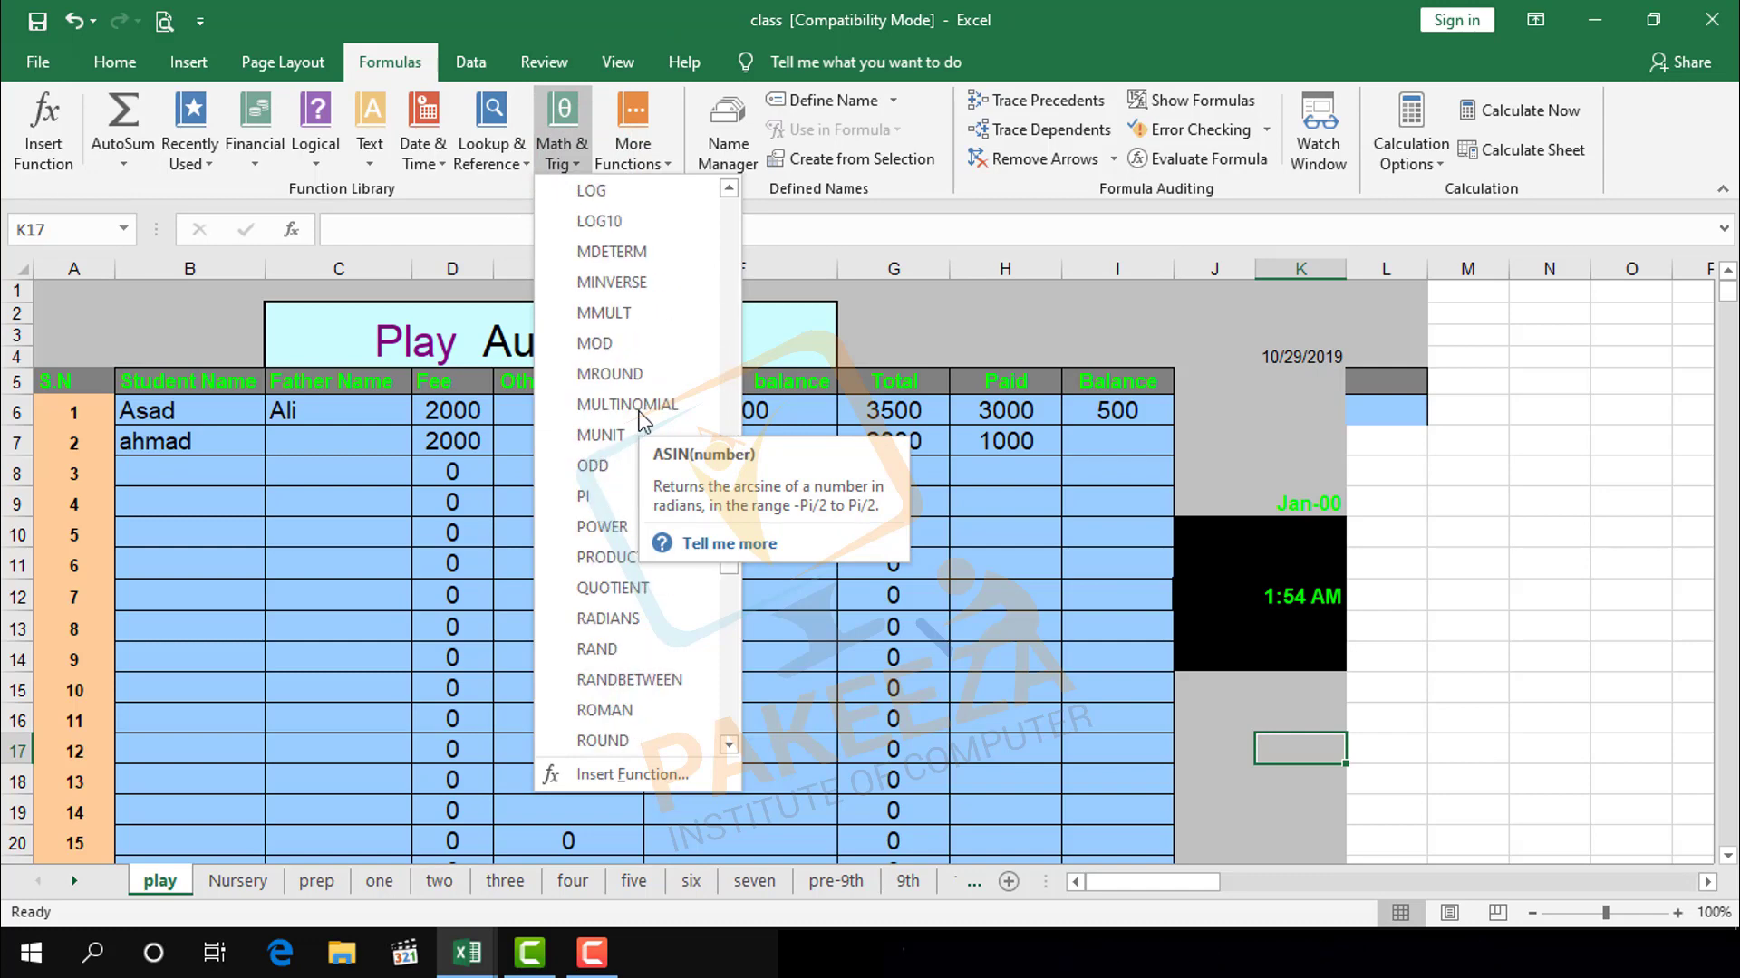
scroll(641, 419, "down", 4)
scroll(642, 418, "up", 6)
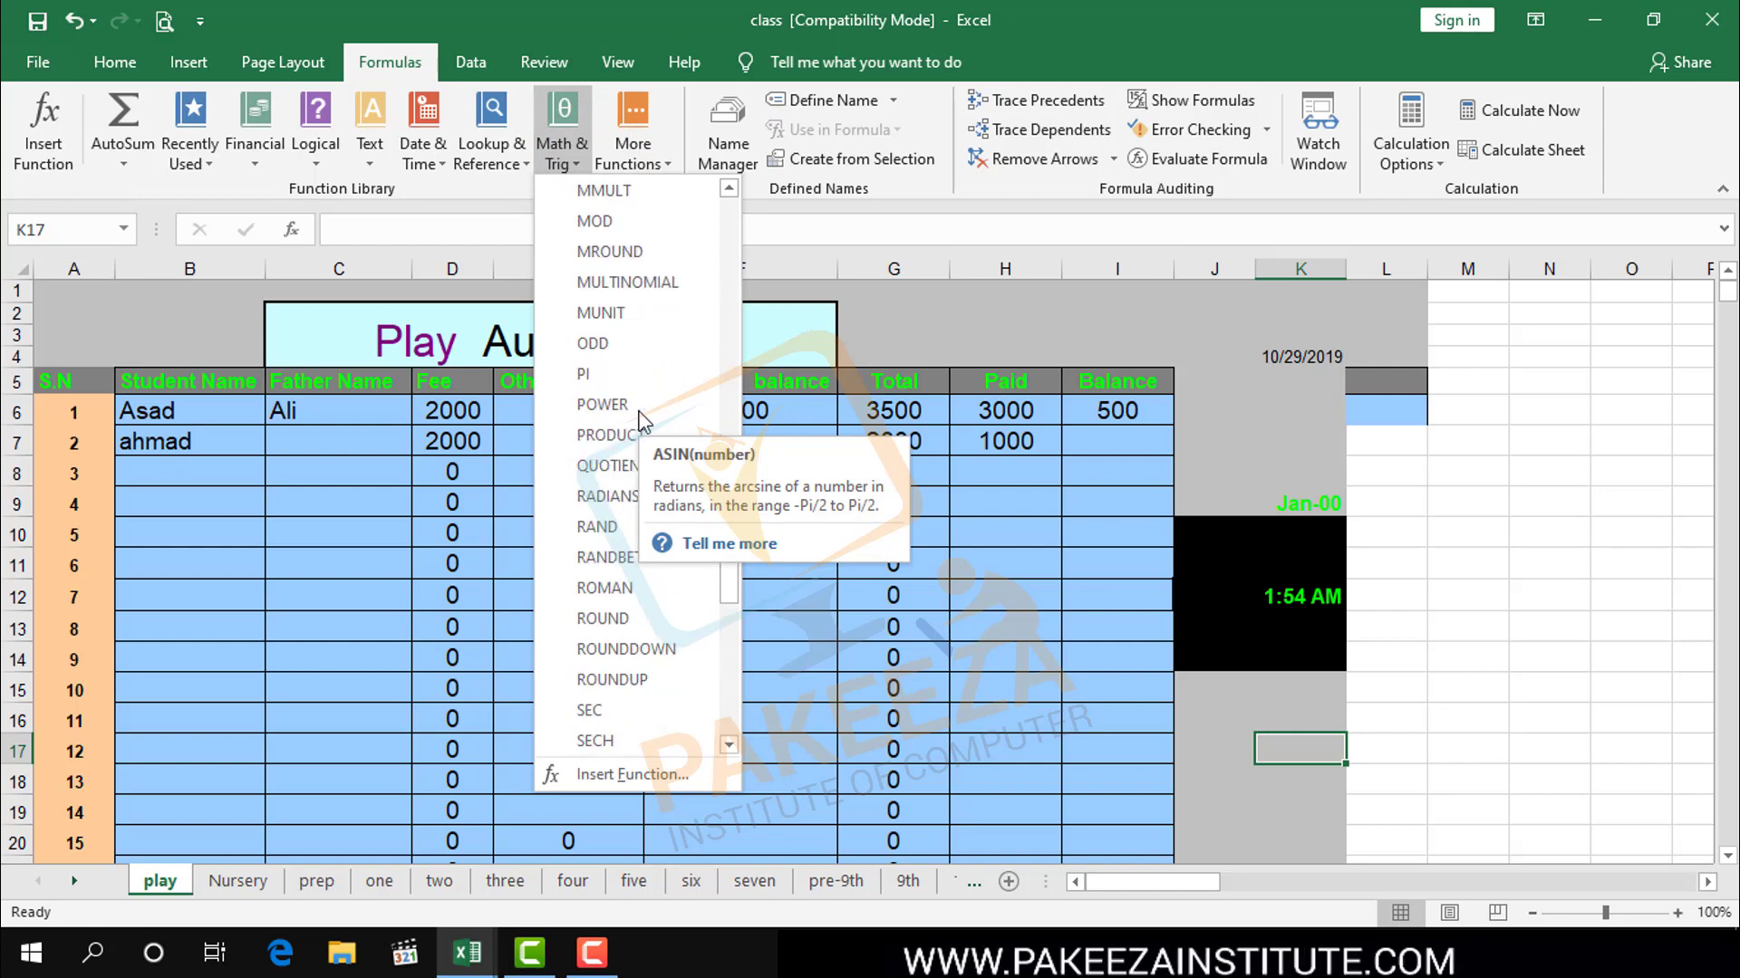
scroll(642, 418, "up", 11)
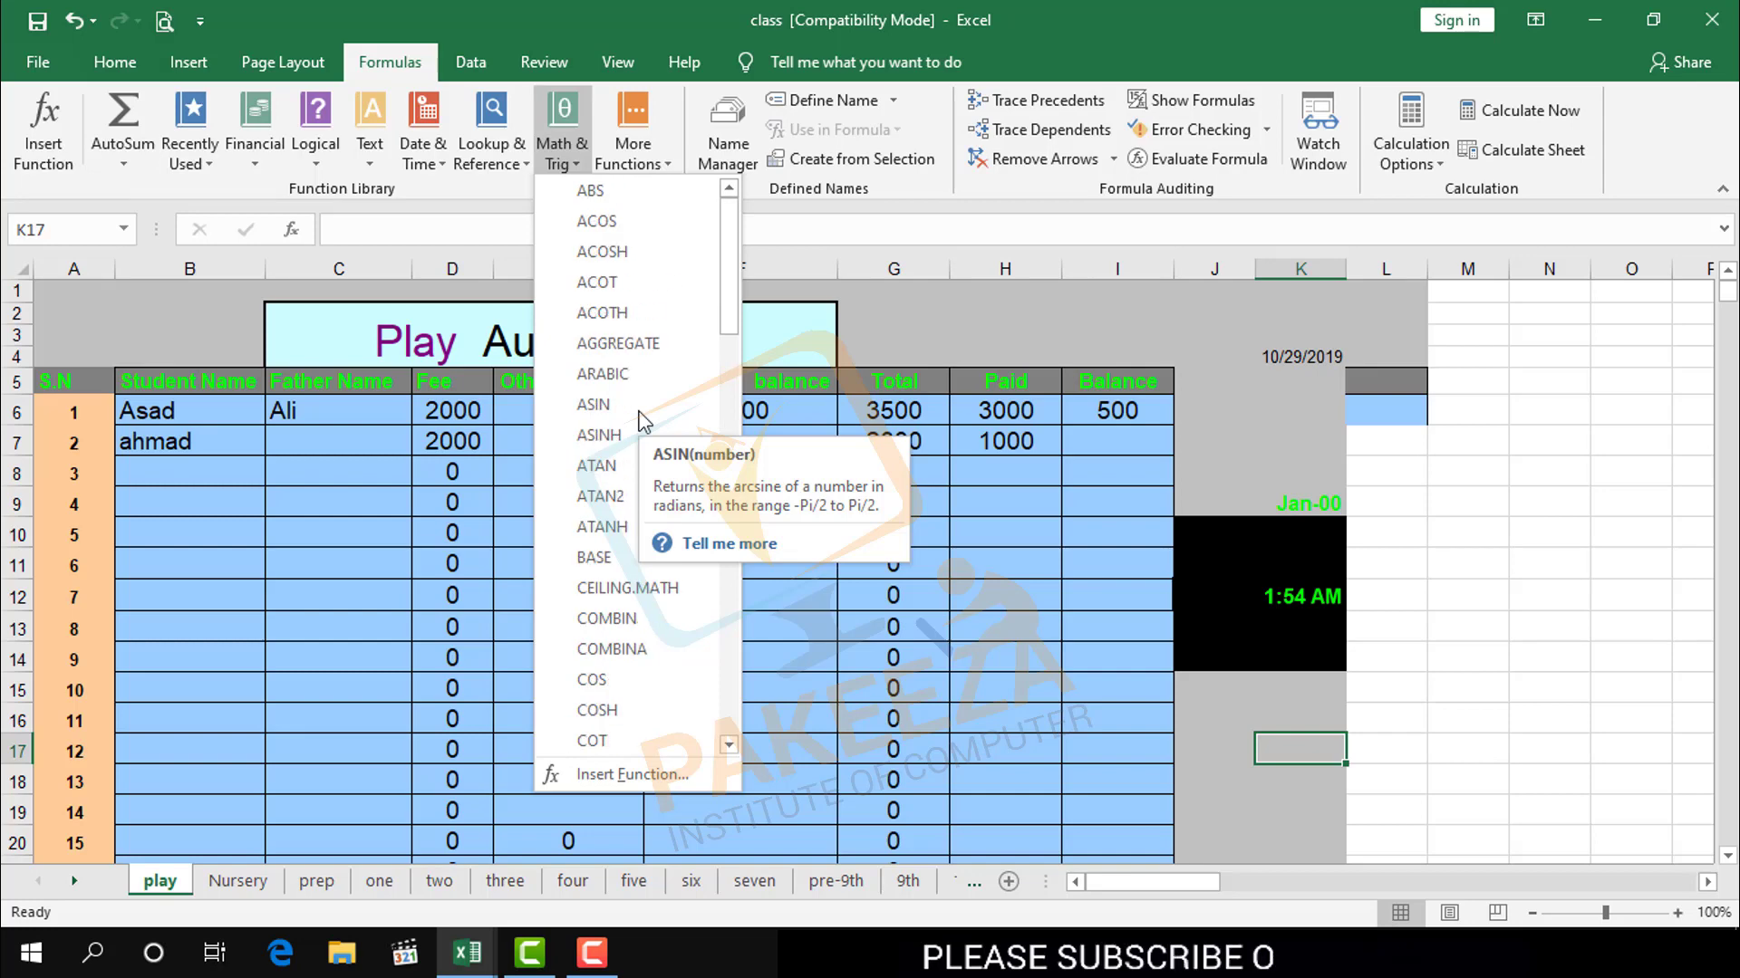
left_click(562, 9)
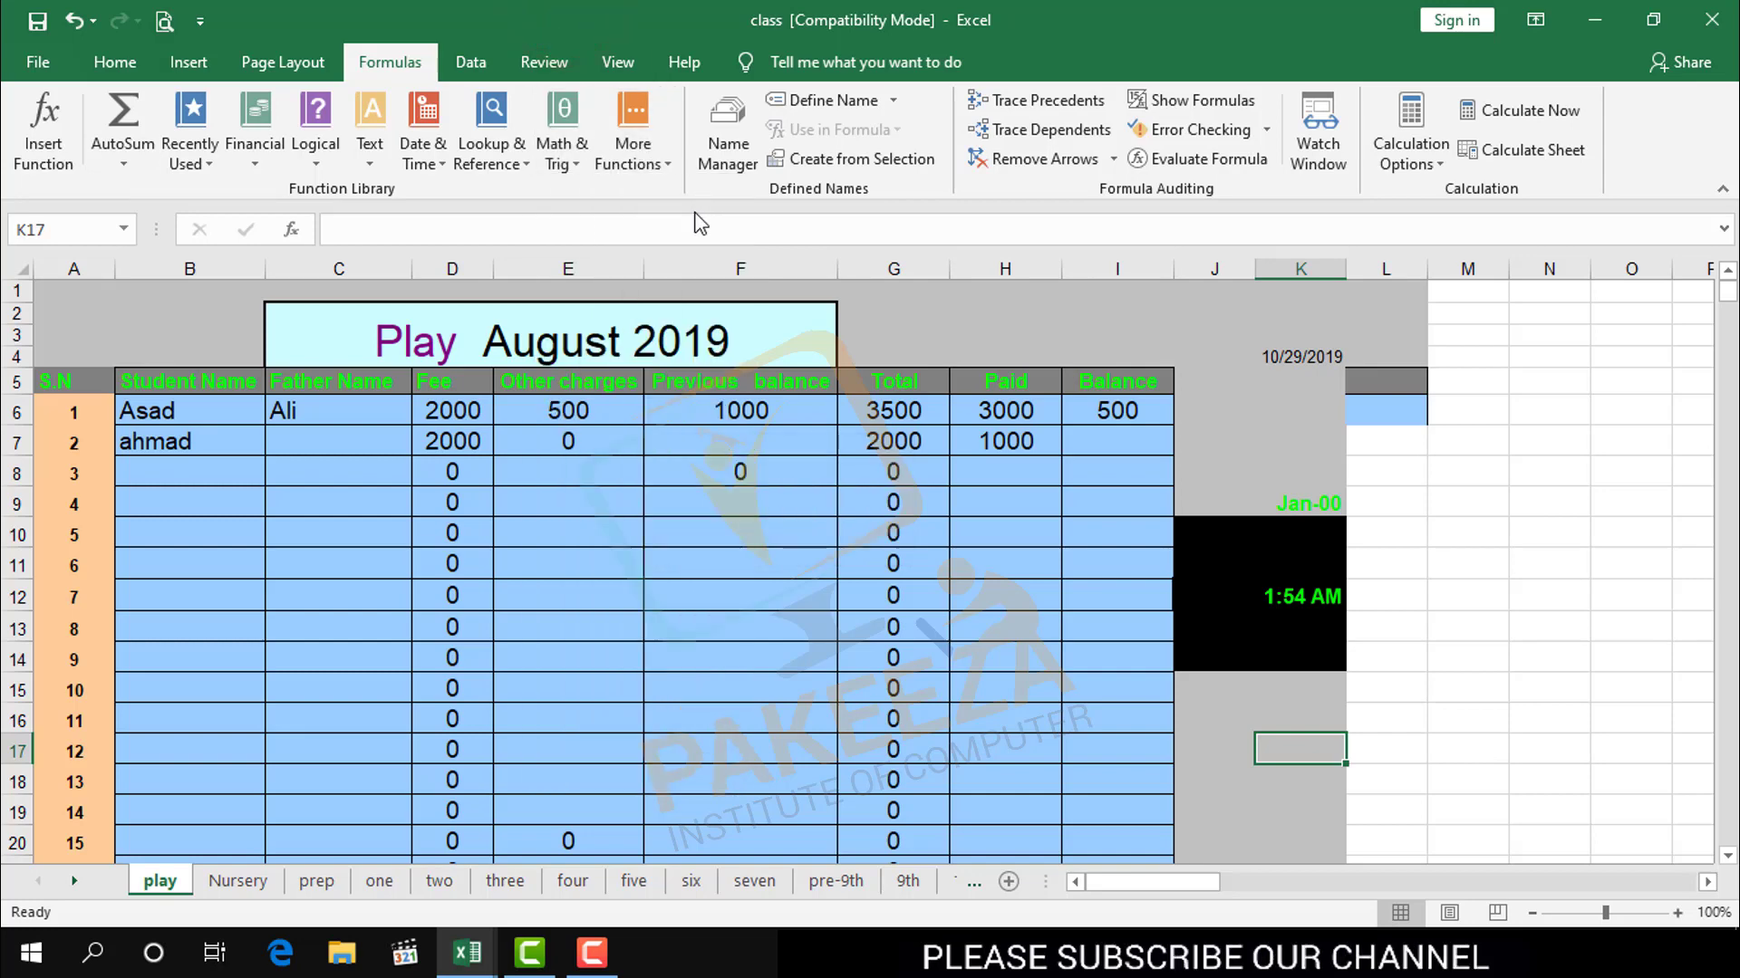
Step: Look over the additional function categories and the functions in the Web category
left_click(667, 167)
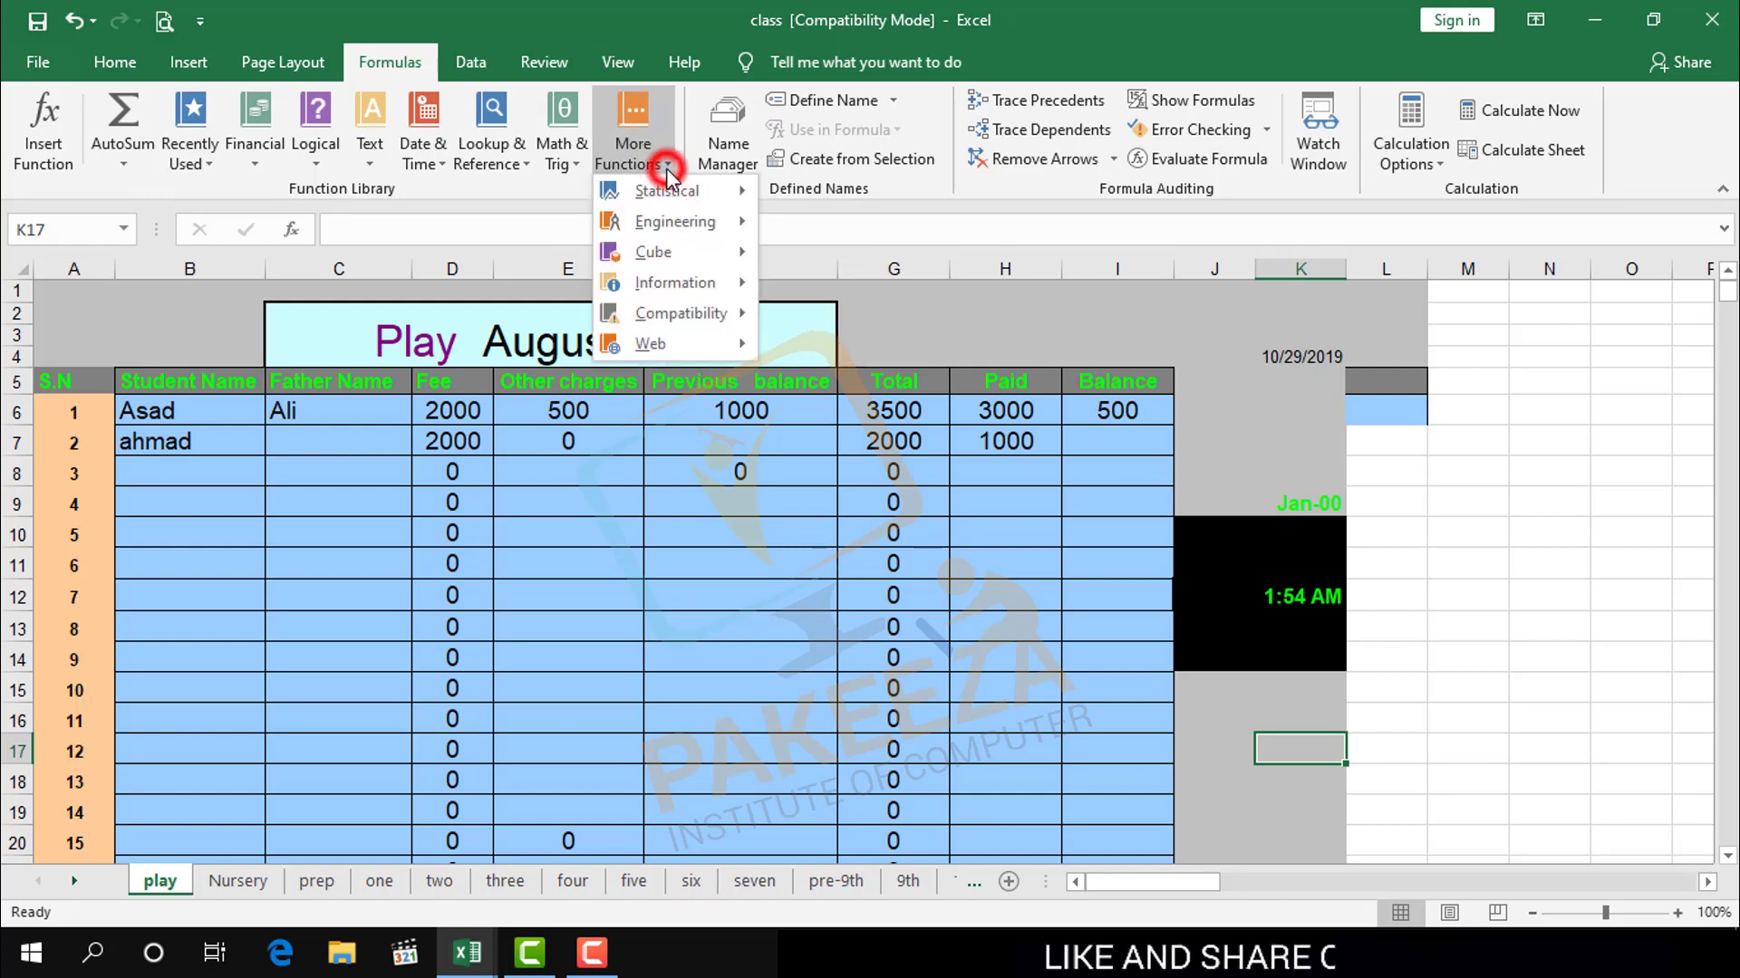
mouse_move(743, 207)
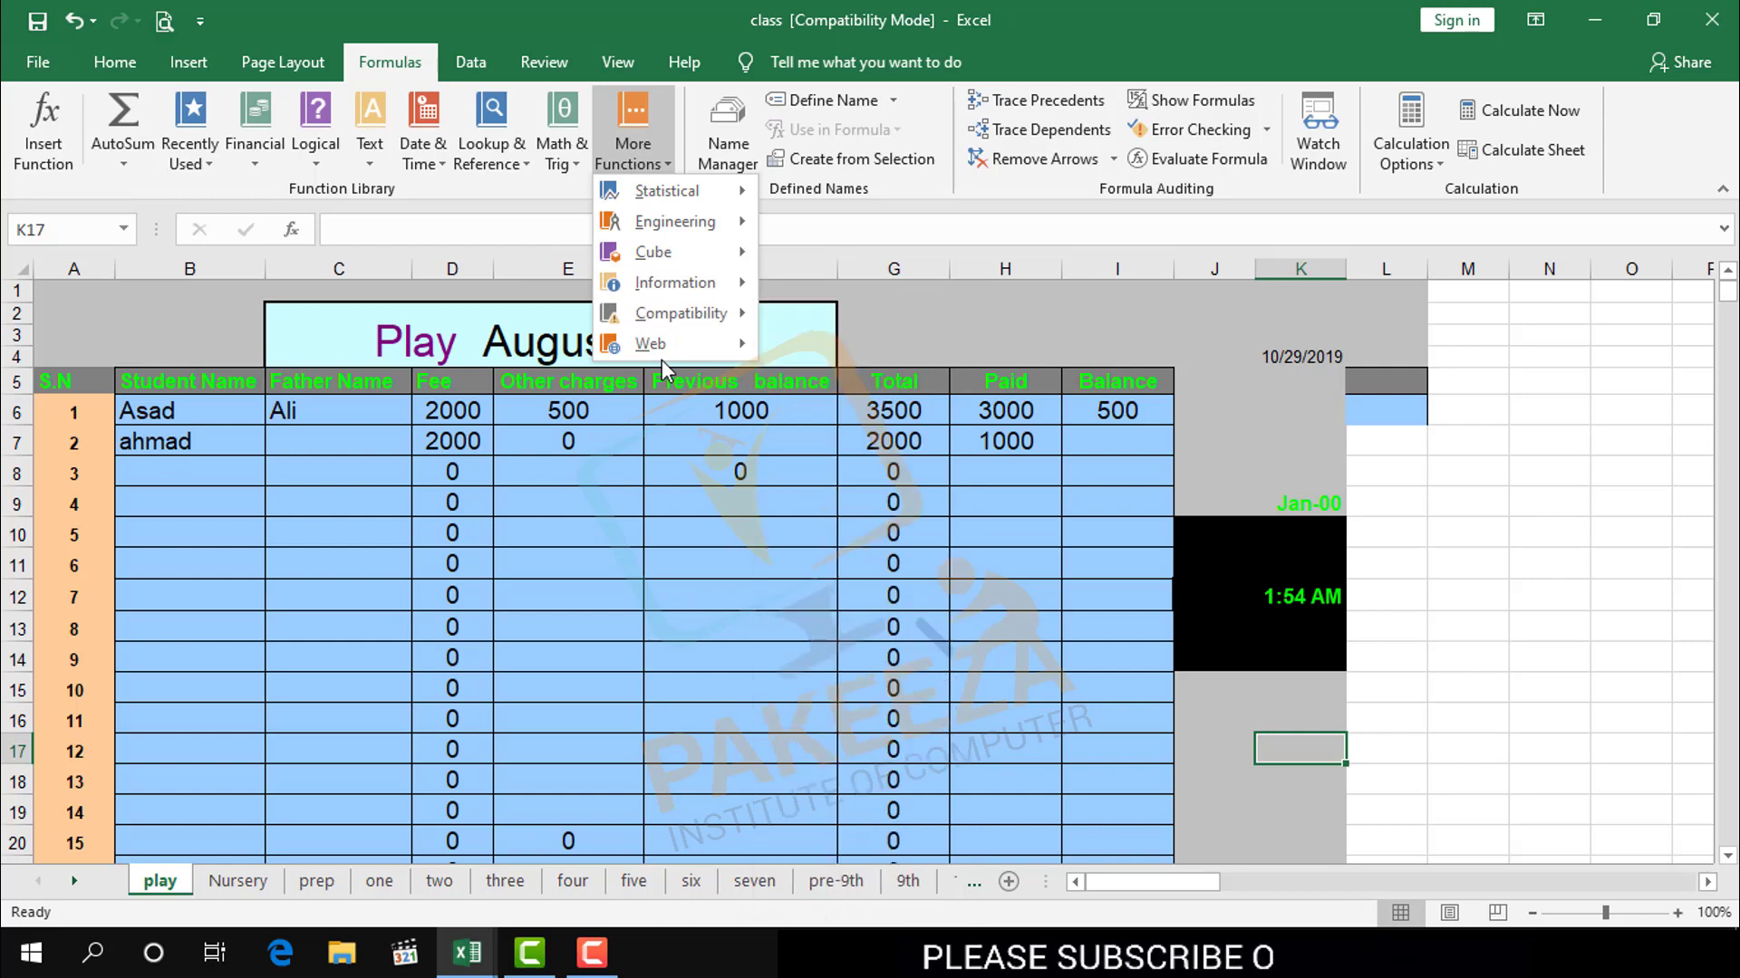
mouse_move(662, 353)
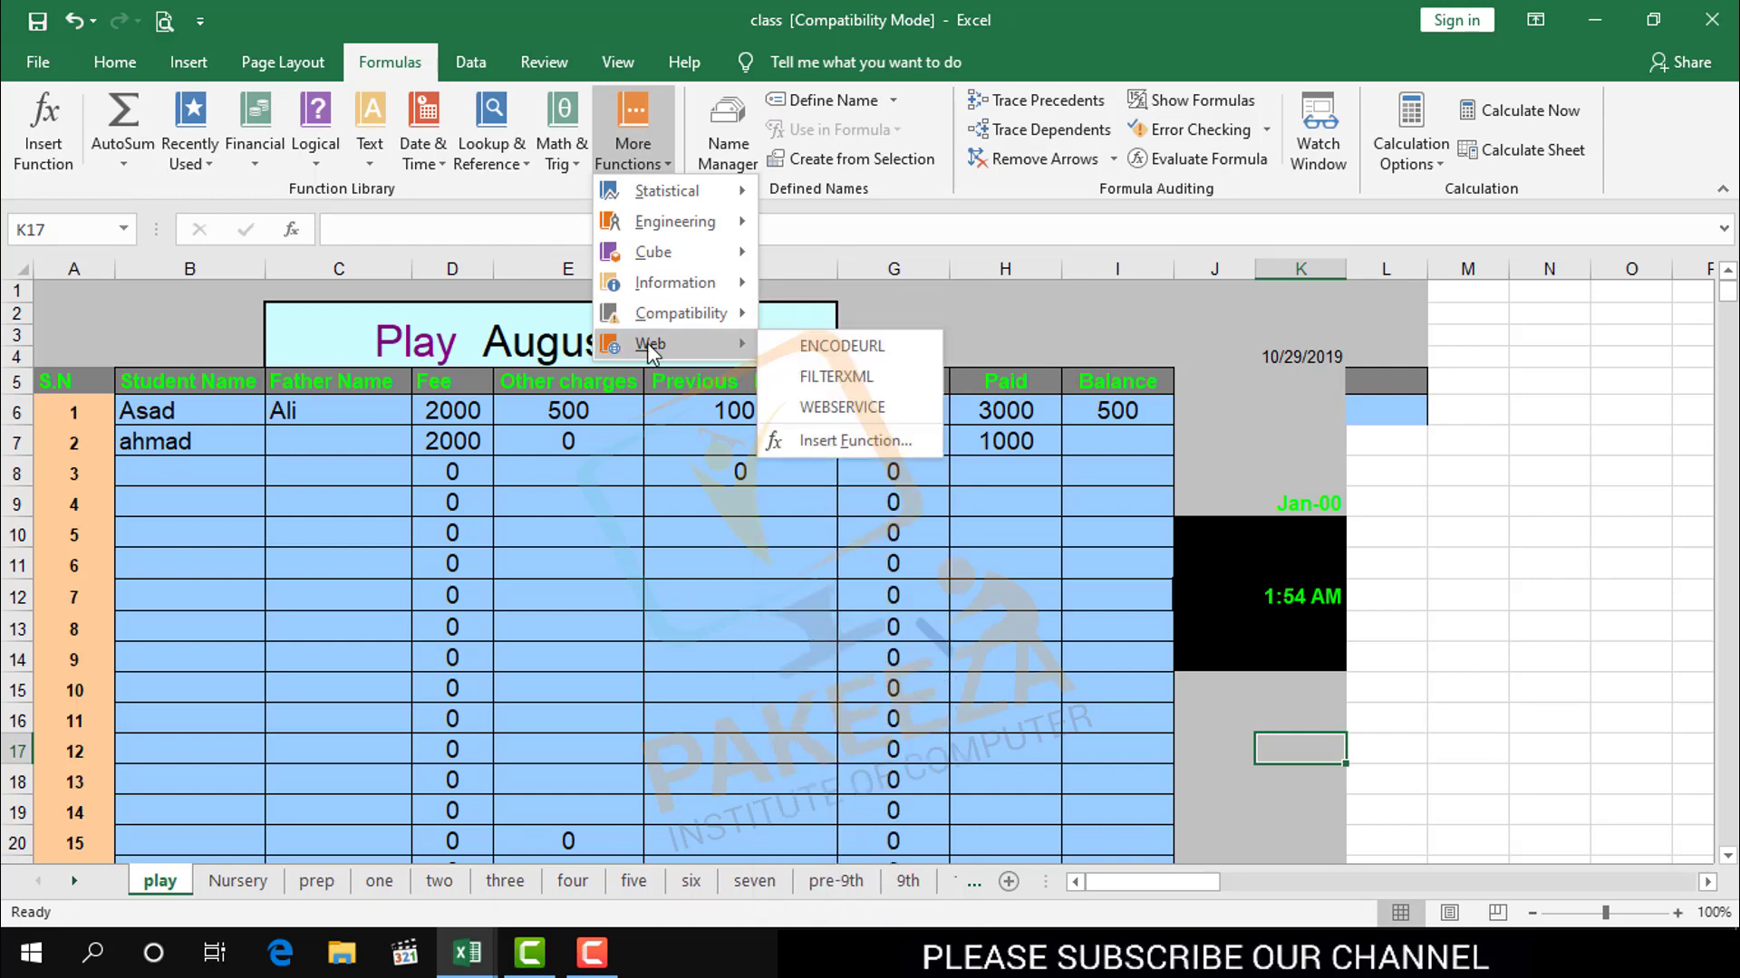
left_click(640, 7)
left_click(1206, 451)
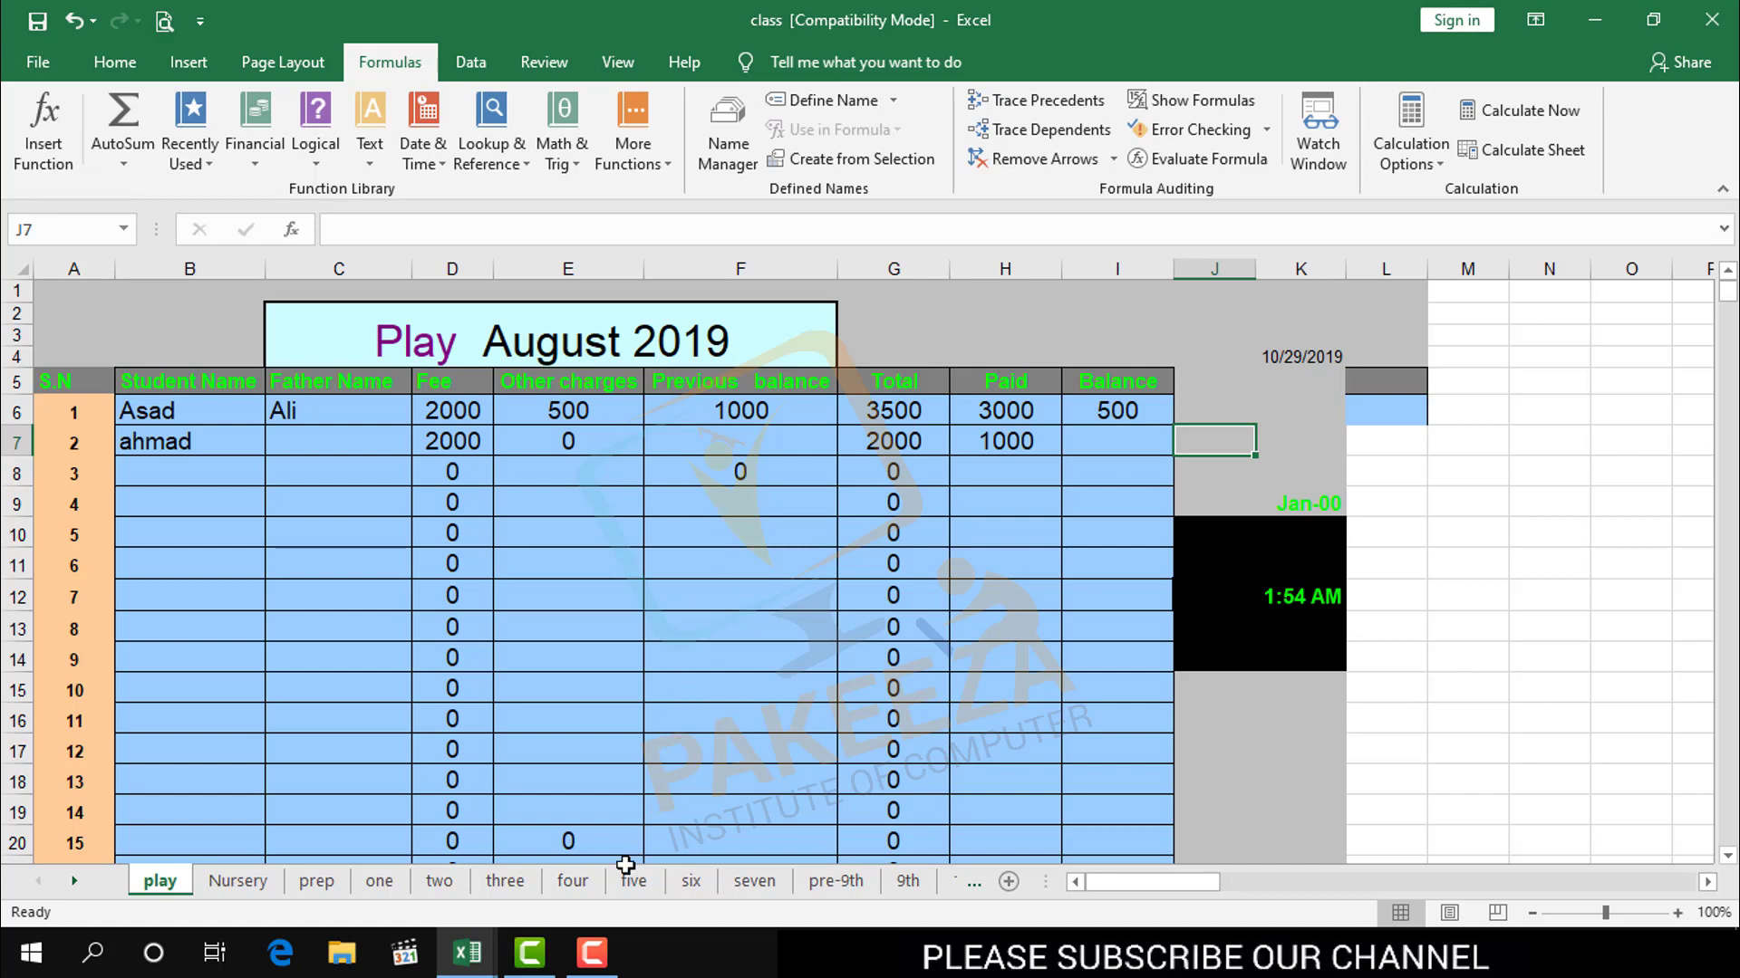
left_click(592, 952)
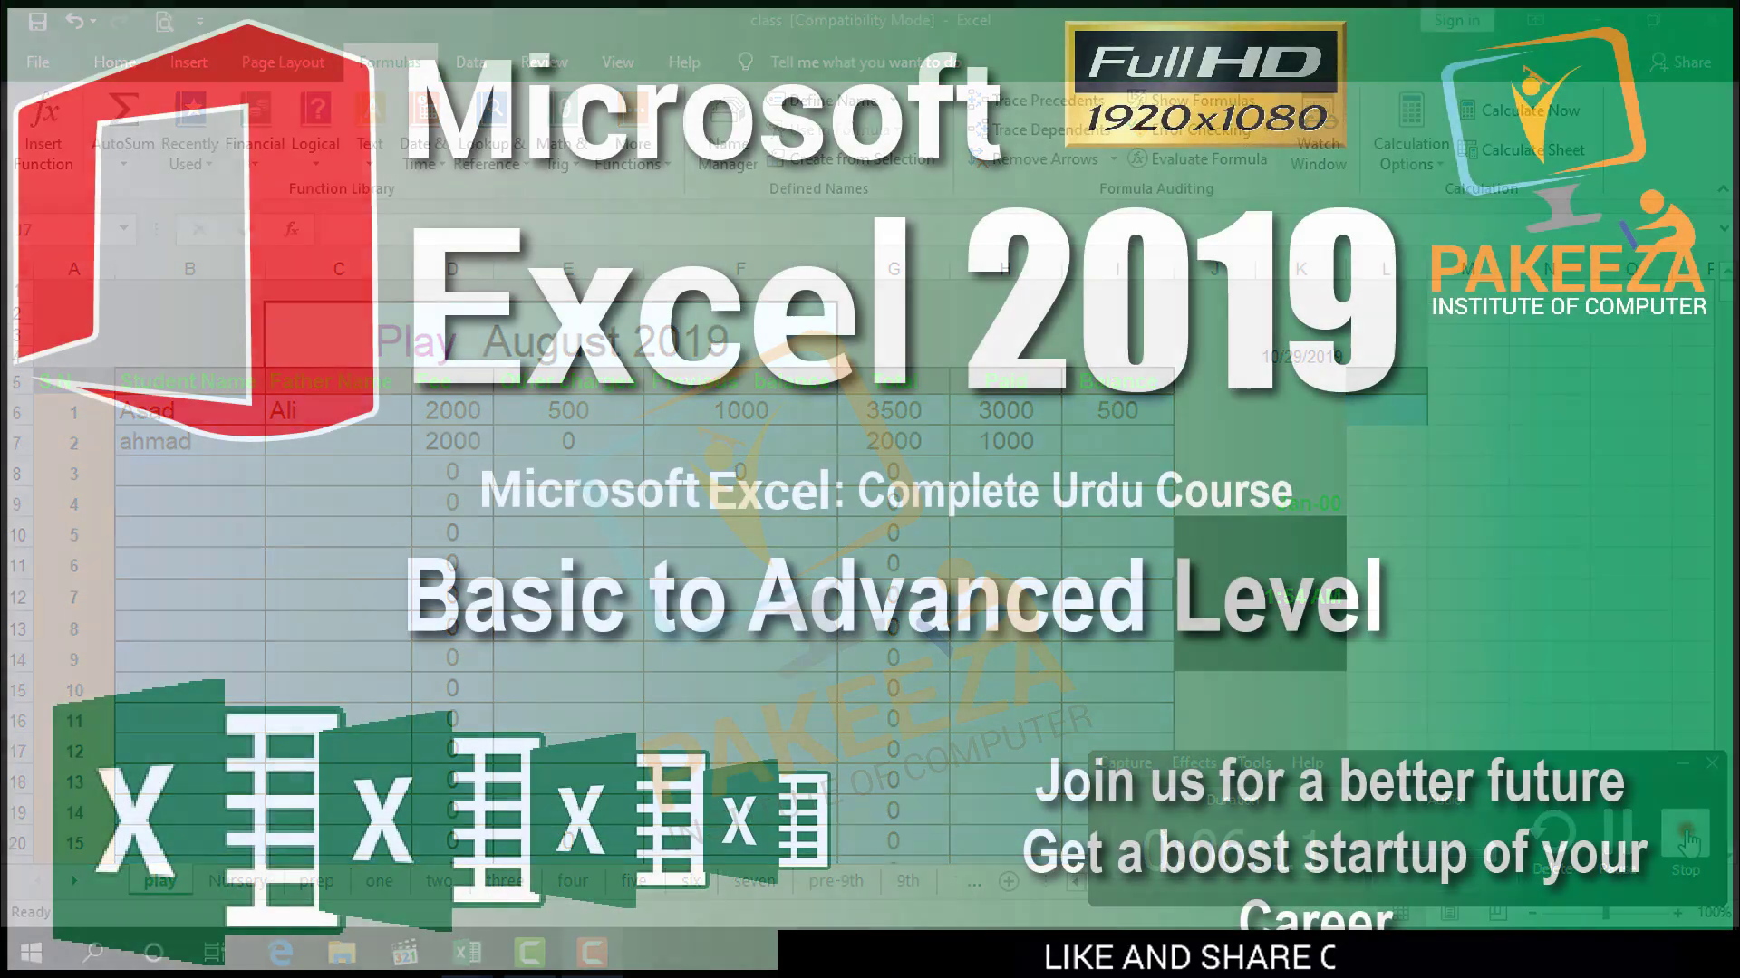